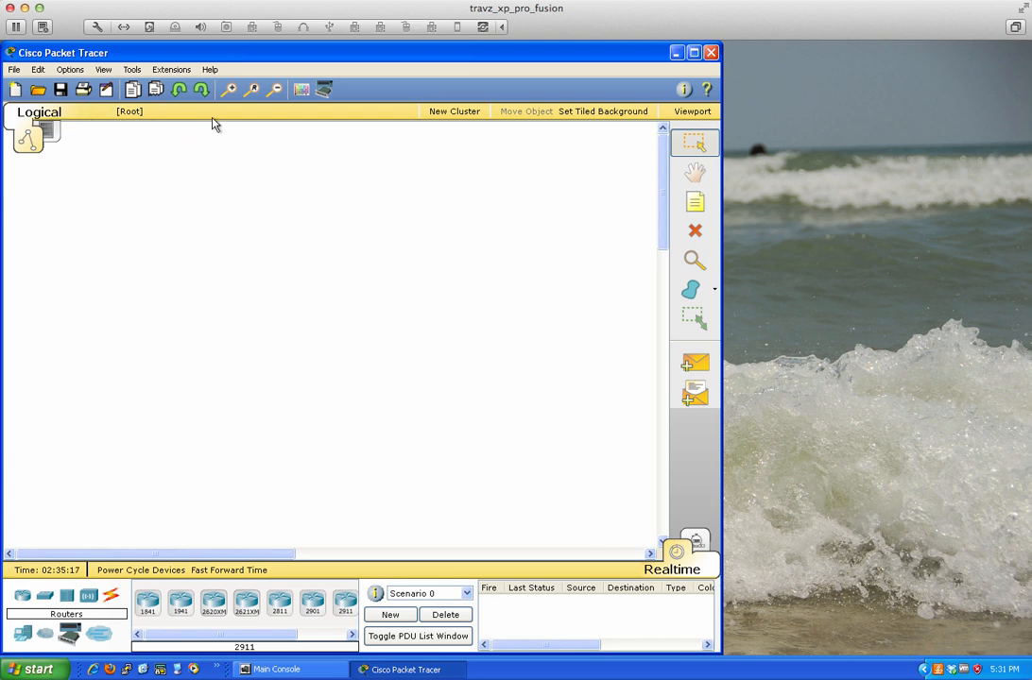
- Open the activity file "4.2.4.5 Packet Tracer - Connecting a Wired and Wireless LAN" from C:\PKA\pka source files
{"action": "left_click", "coordinate": [39, 90]}
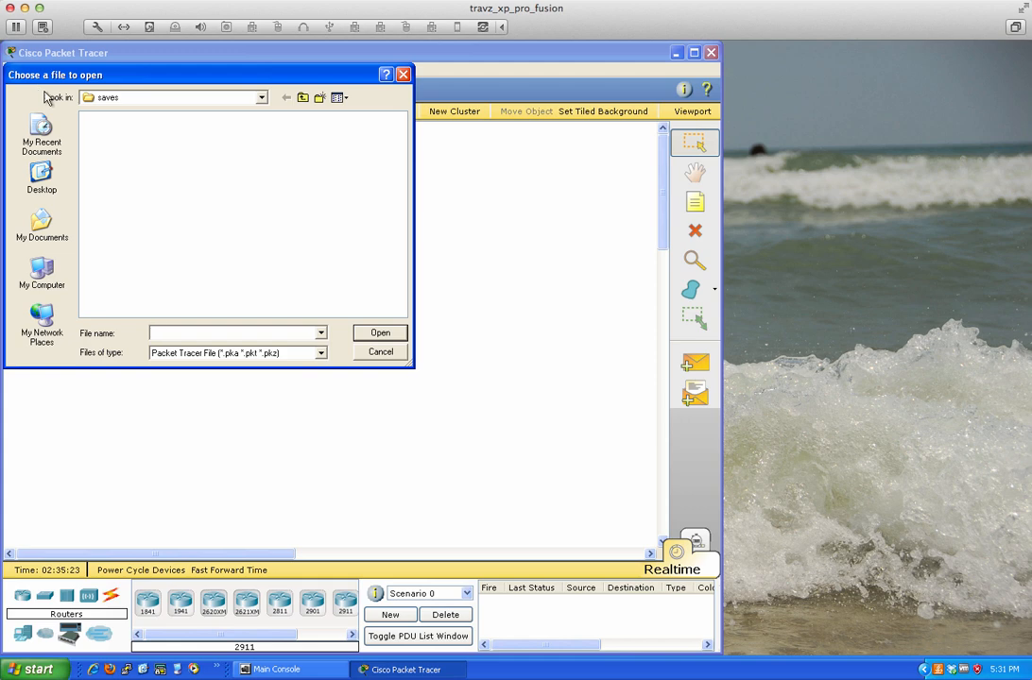
{"action": "left_click", "coordinate": [42, 269]}
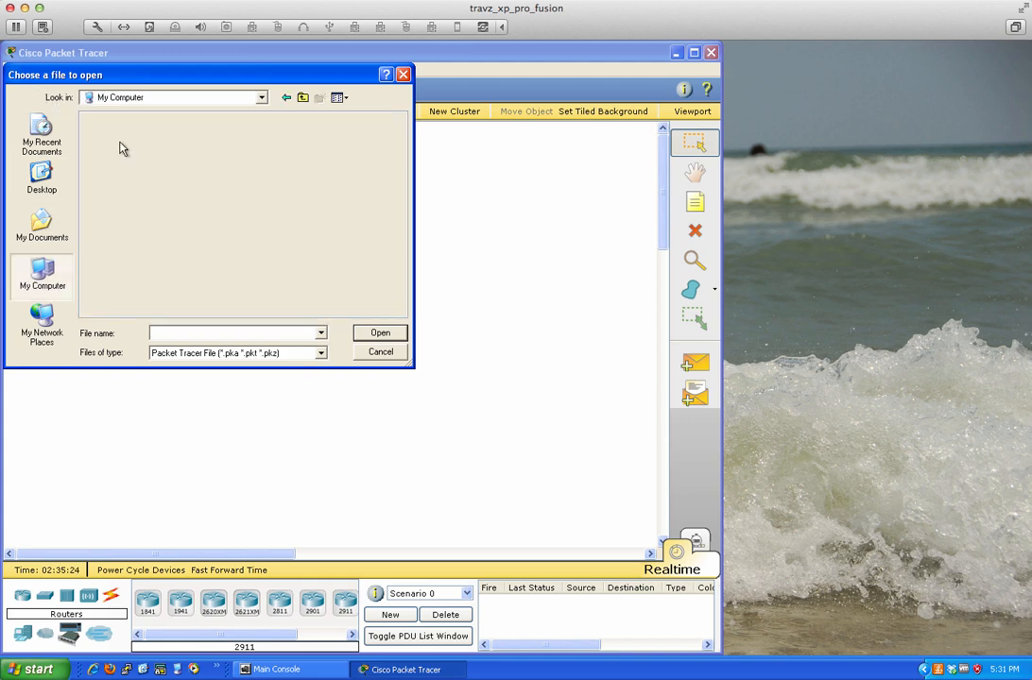
{"action": "double_click", "coordinate": [120, 133]}
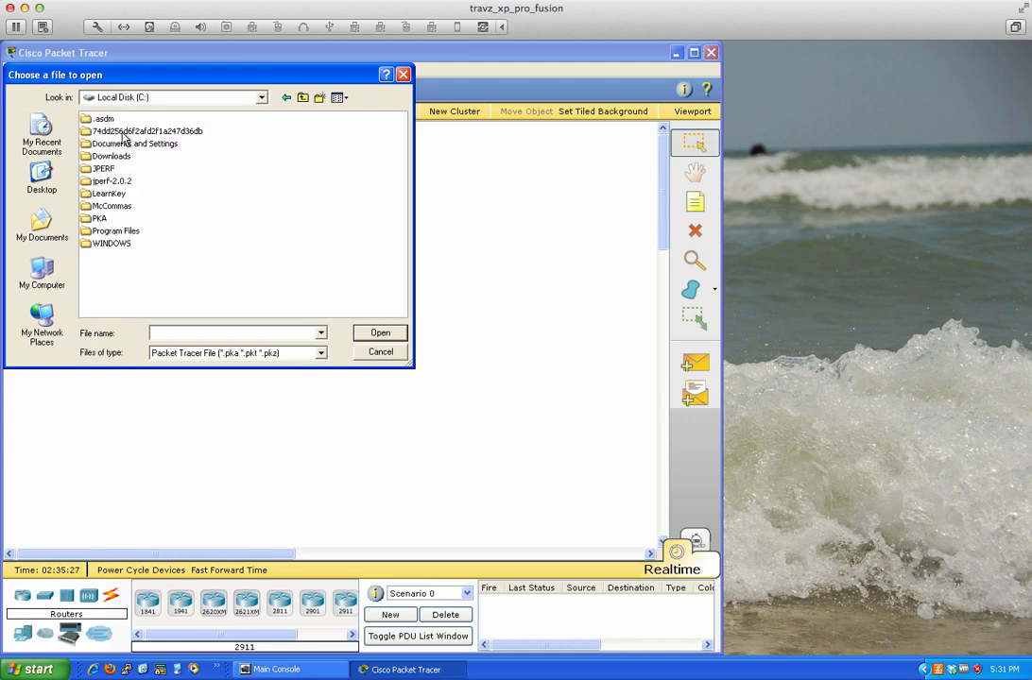
{"action": "left_click", "coordinate": [100, 217]}
{"action": "double_click", "coordinate": [100, 217]}
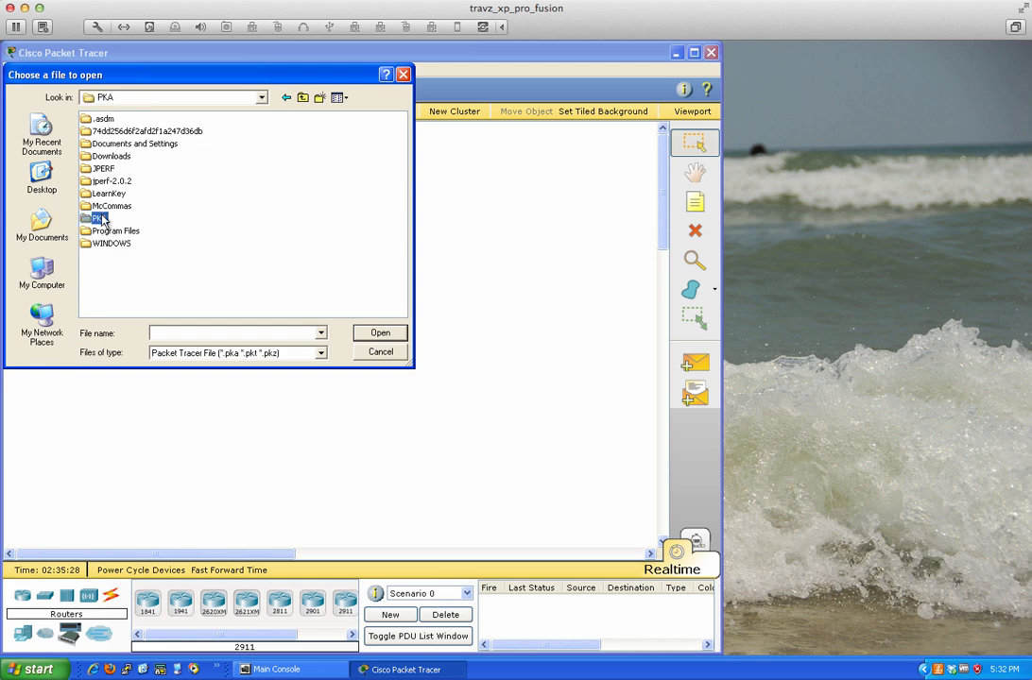
{"action": "double_click", "coordinate": [120, 144]}
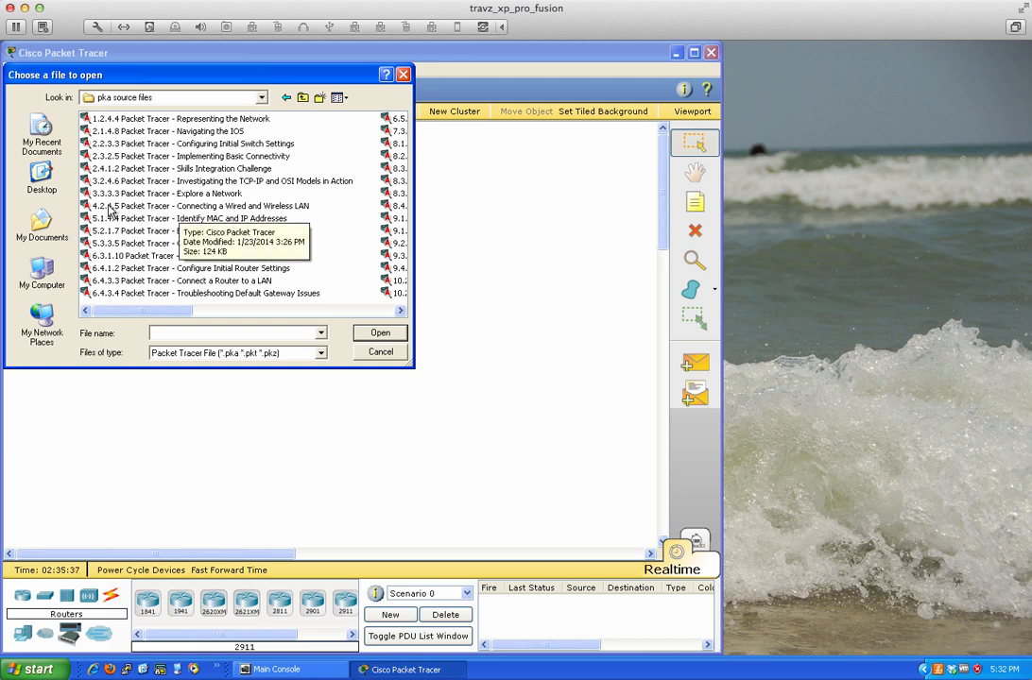
{"action": "double_click", "coordinate": [144, 207]}
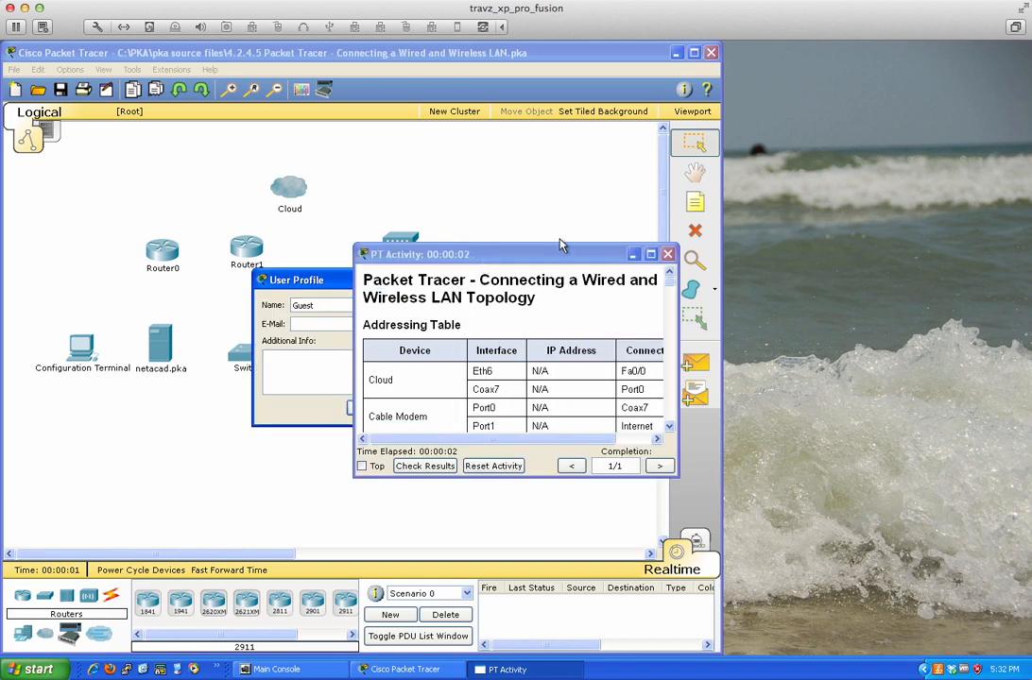
- Fill in the user profile with the full name, the e-mail address and "Thank you!" as additional info, and confirm it
{"action": "left_click", "coordinate": [343, 281]}
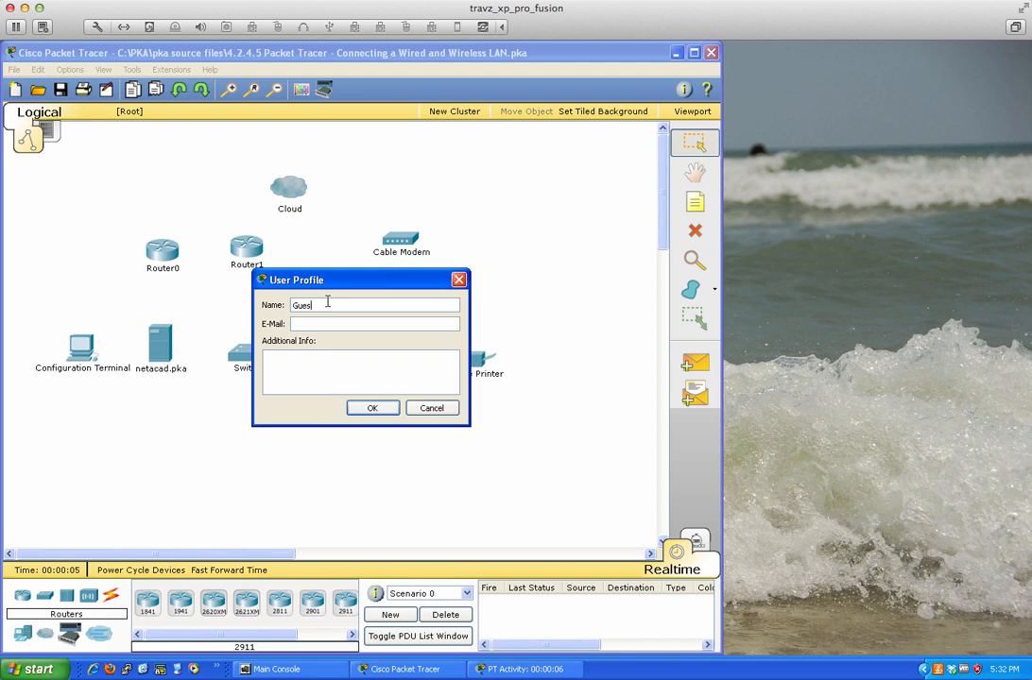
{"action": "key", "text": "BackSpace"}
{"action": "key", "text": "BackSpace"}
{"action": "key", "text": "BackSpace"}
{"action": "key", "text": "BackSpace"}
{"action": "type", "text": "Travis P. Bonfigli"}
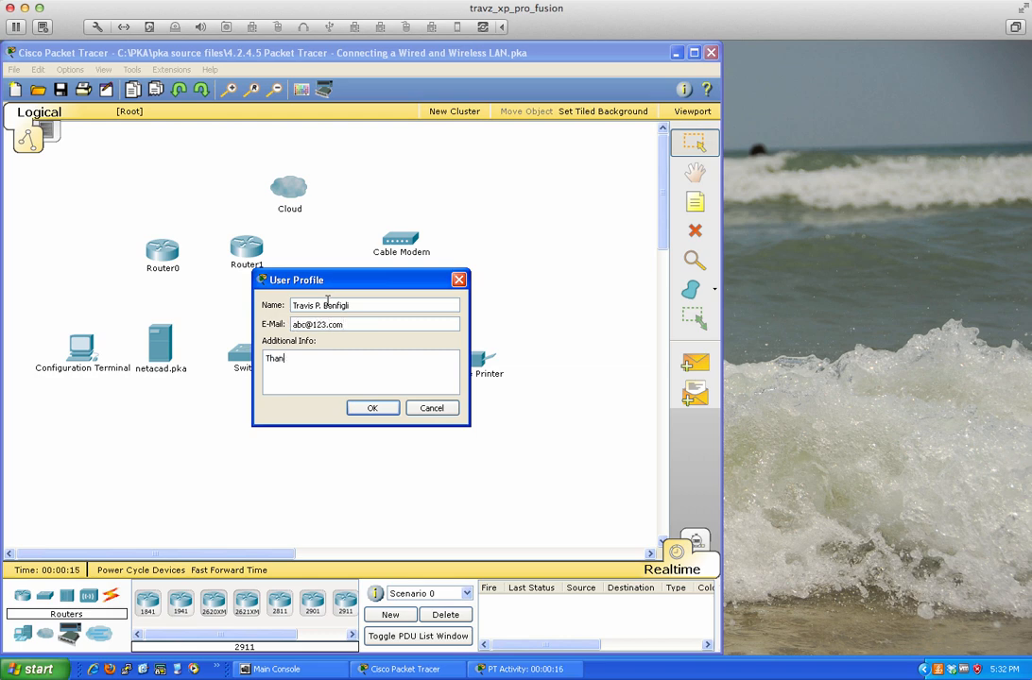
{"action": "type", "text": "k you!"}
{"action": "left_click", "coordinate": [375, 407]}
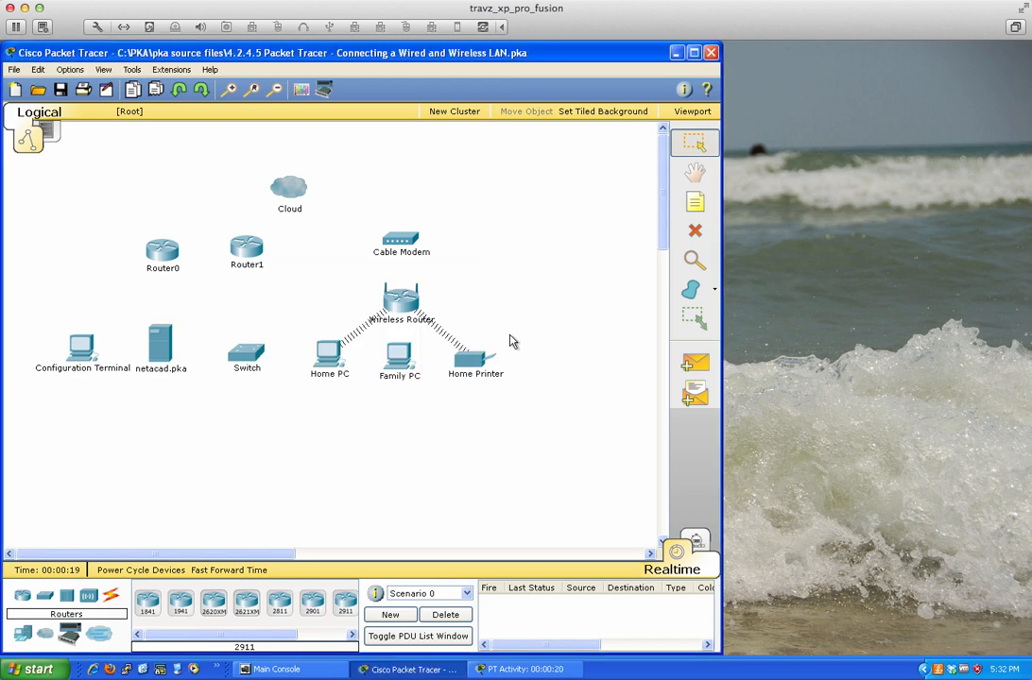
- Arrange the activity instructions at full height beside the topology workspace and review the addressing table, objectives and Parts 1 and 2
{"action": "left_click_drag", "start_coordinate": [721, 264], "coordinate": [954, 60]}
{"action": "left_click", "coordinate": [673, 313]}
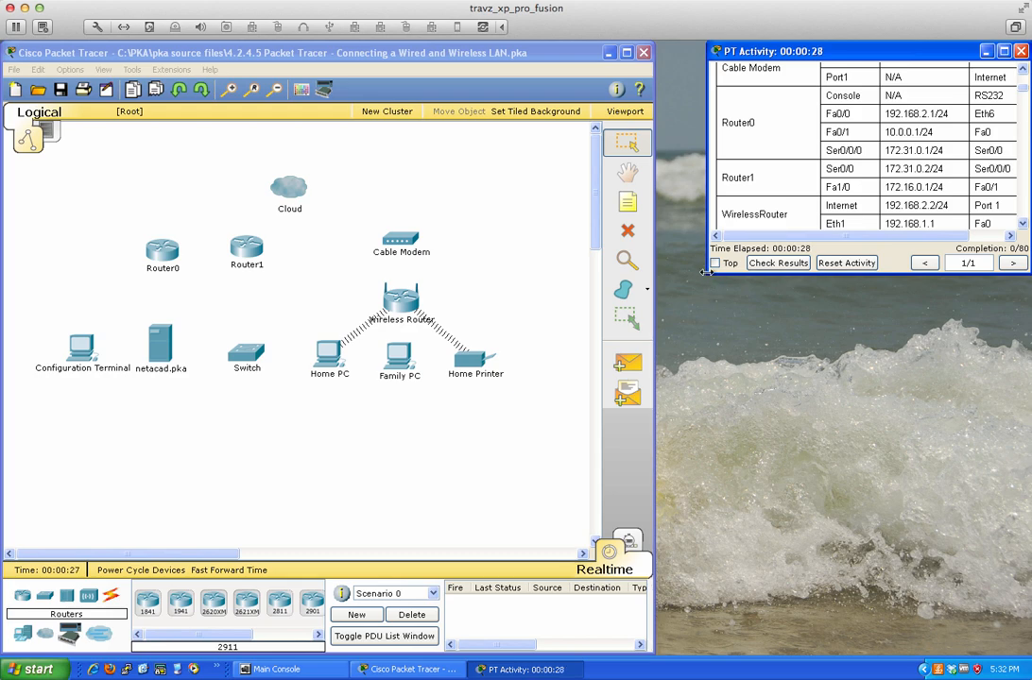
{"action": "left_click_drag", "start_coordinate": [705, 272], "coordinate": [653, 655]}
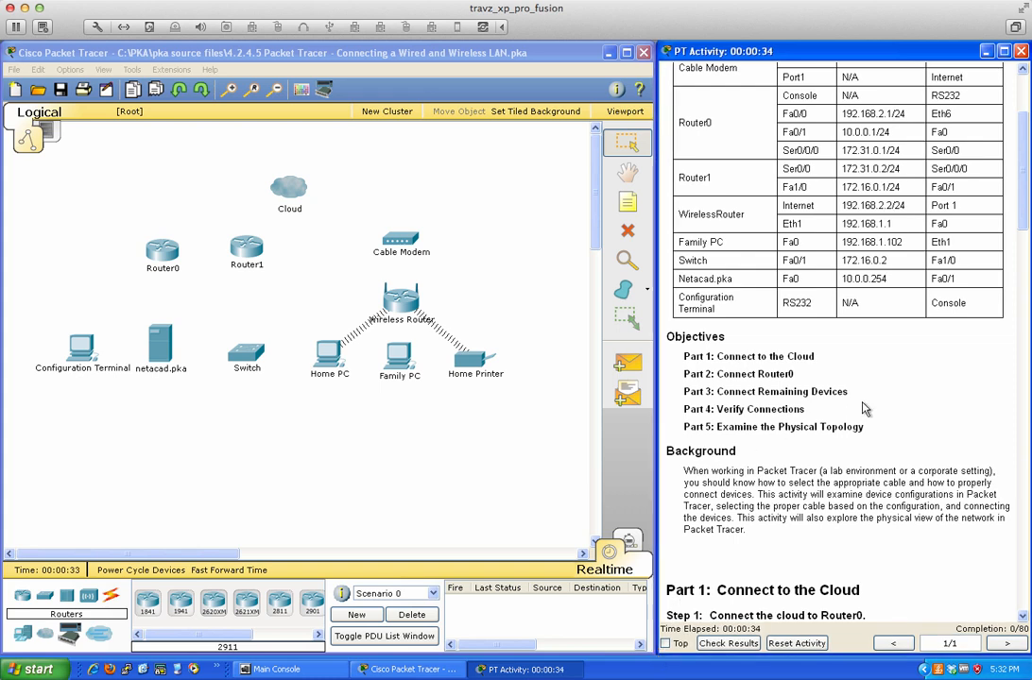
{"action": "scroll", "coordinate": [867, 402], "scroll_direction": "up", "scroll_amount": 3}
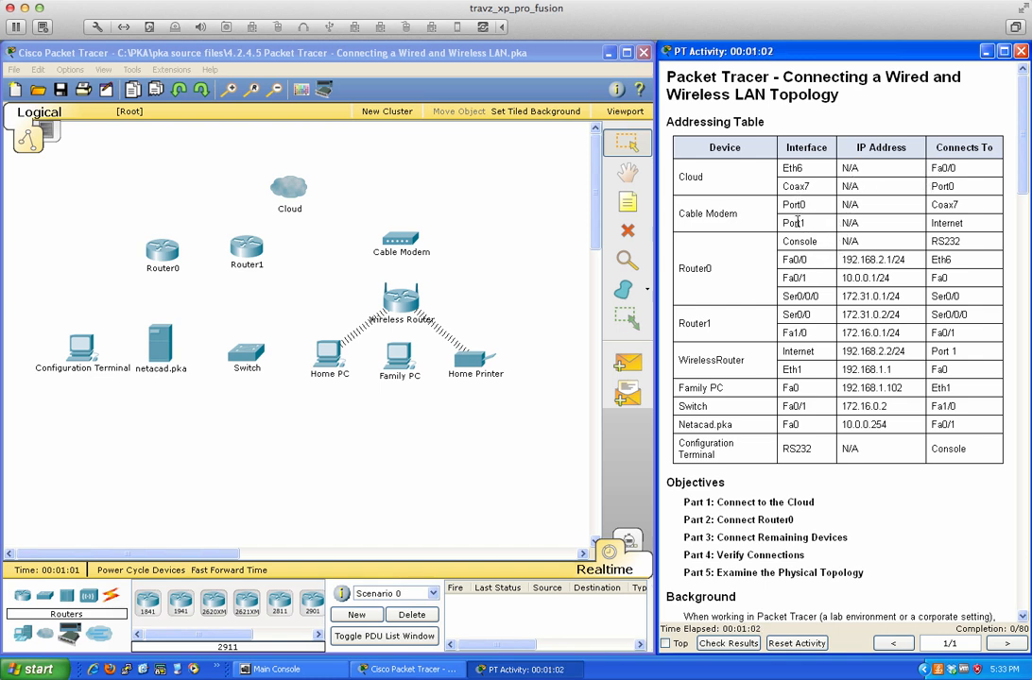
{"action": "scroll", "coordinate": [788, 295], "scroll_direction": "down", "scroll_amount": 5}
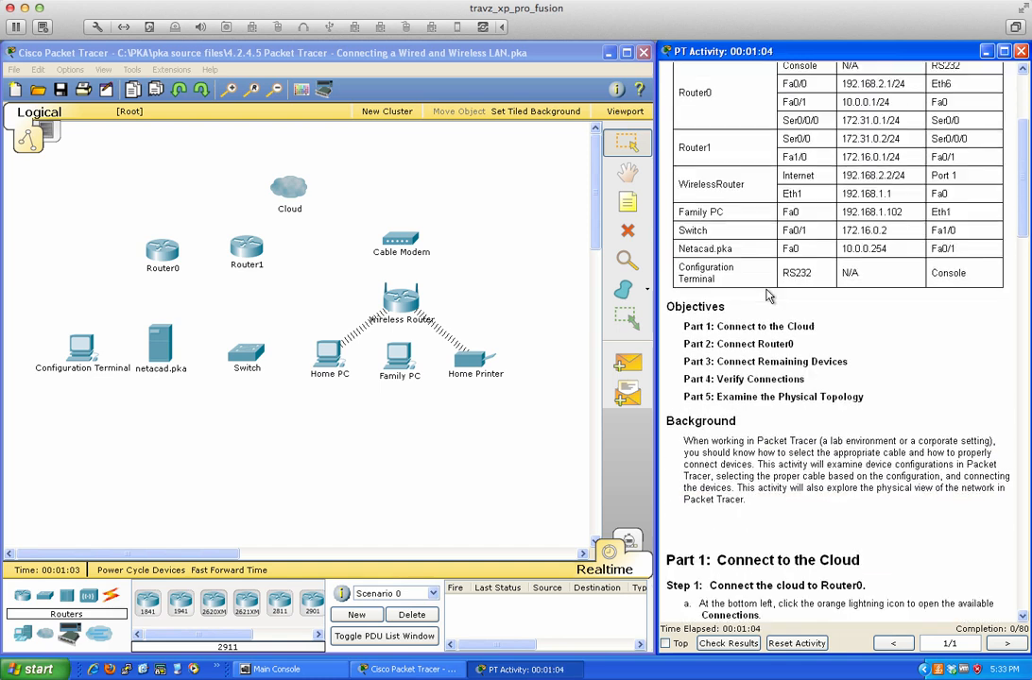
{"action": "scroll", "coordinate": [767, 296], "scroll_direction": "down", "scroll_amount": 4}
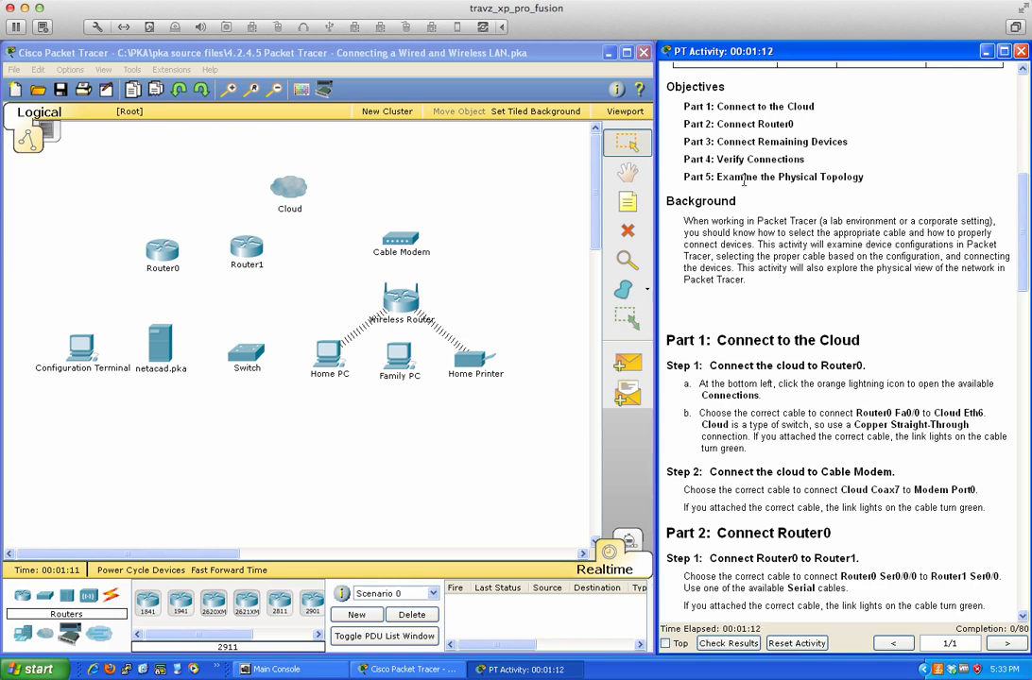
{"action": "scroll", "coordinate": [746, 189], "scroll_direction": "down", "scroll_amount": 5}
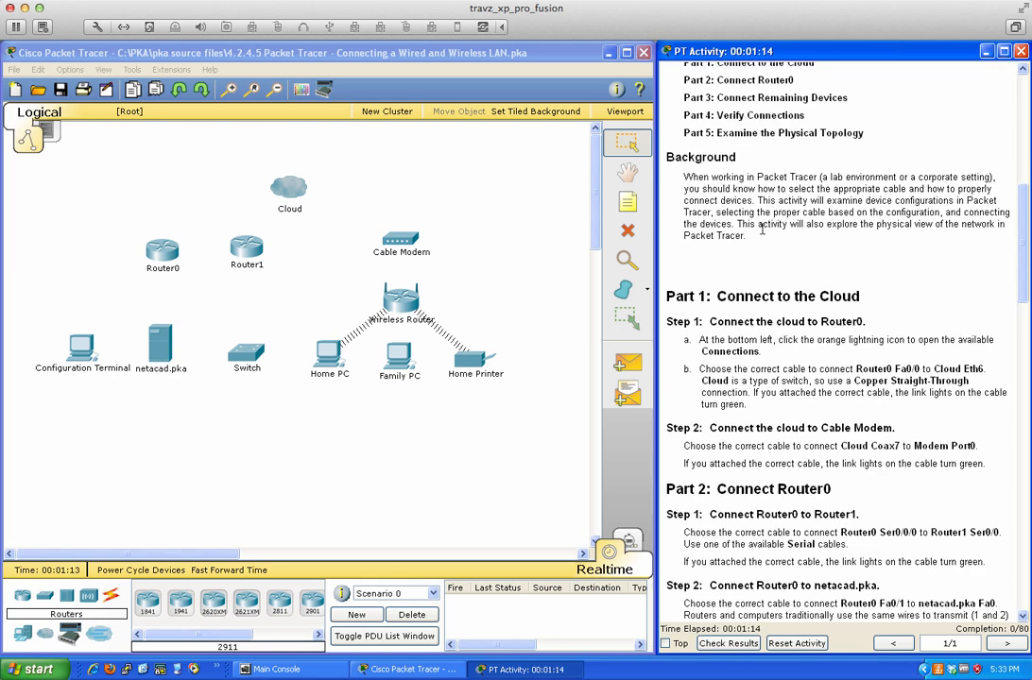
{"action": "scroll", "coordinate": [763, 227], "scroll_direction": "down", "scroll_amount": 1}
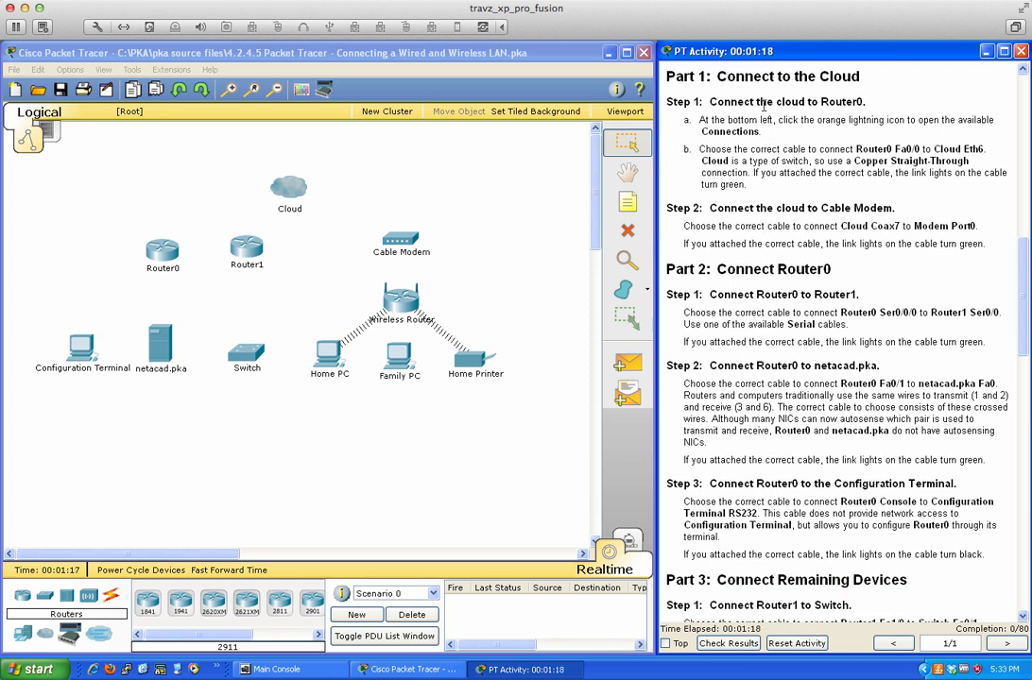
- Connect FastEthernet0/0 on Router0 to Ethernet6 on the Cloud with a Copper Straight-Through cable
{"action": "left_click", "coordinate": [111, 598]}
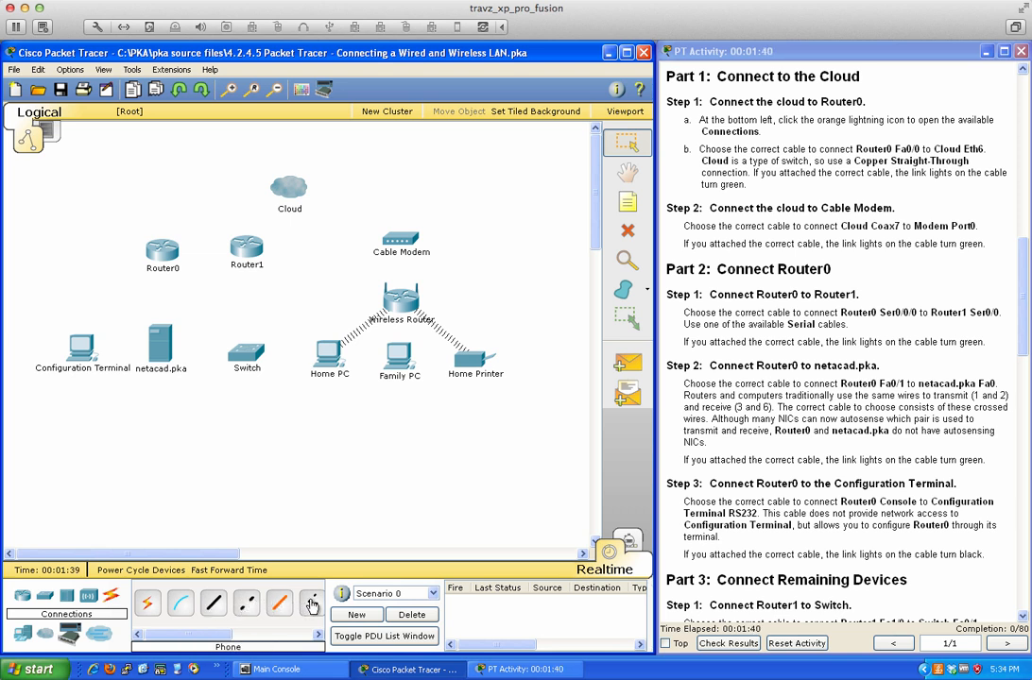
{"action": "left_click_drag", "start_coordinate": [203, 634], "coordinate": [296, 639]}
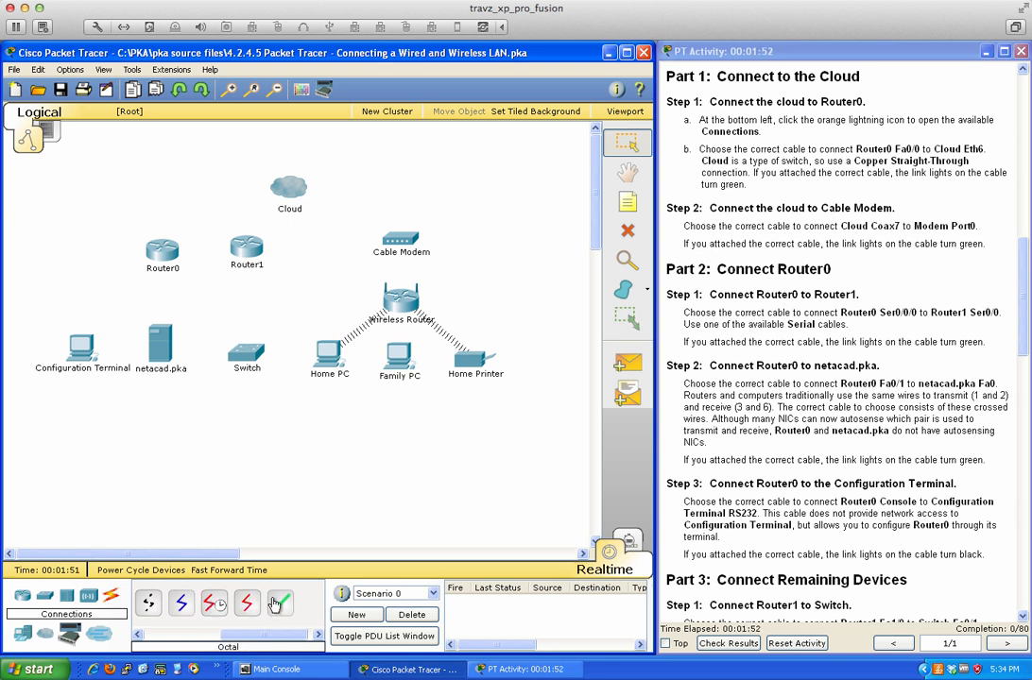
{"action": "left_click_drag", "start_coordinate": [271, 635], "coordinate": [189, 637]}
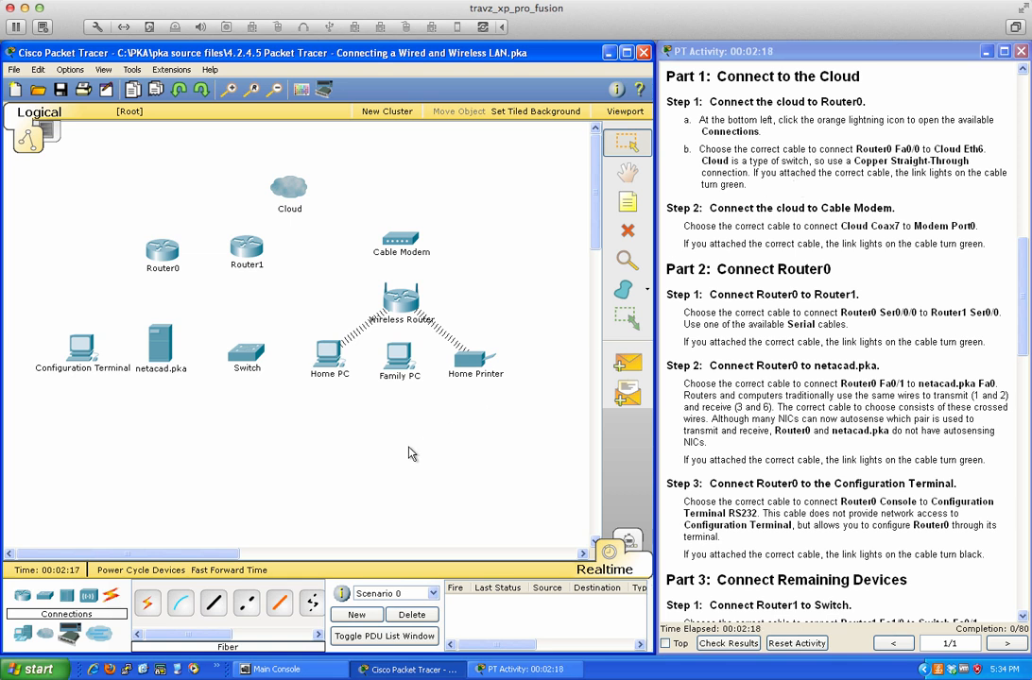
{"action": "left_click", "coordinate": [213, 605]}
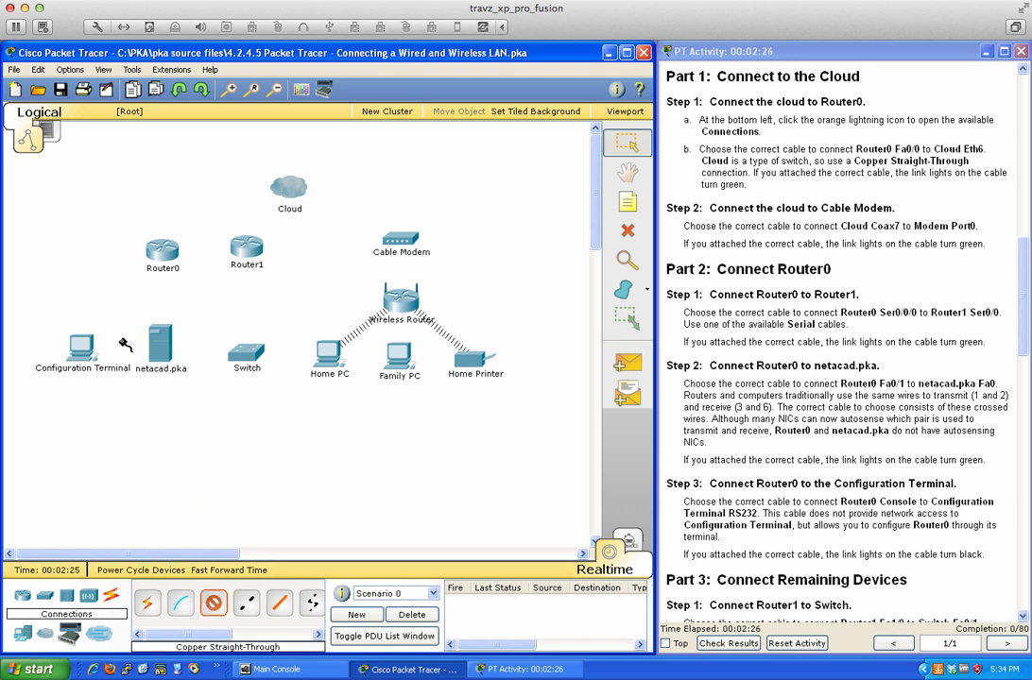
{"action": "left_click", "coordinate": [165, 250]}
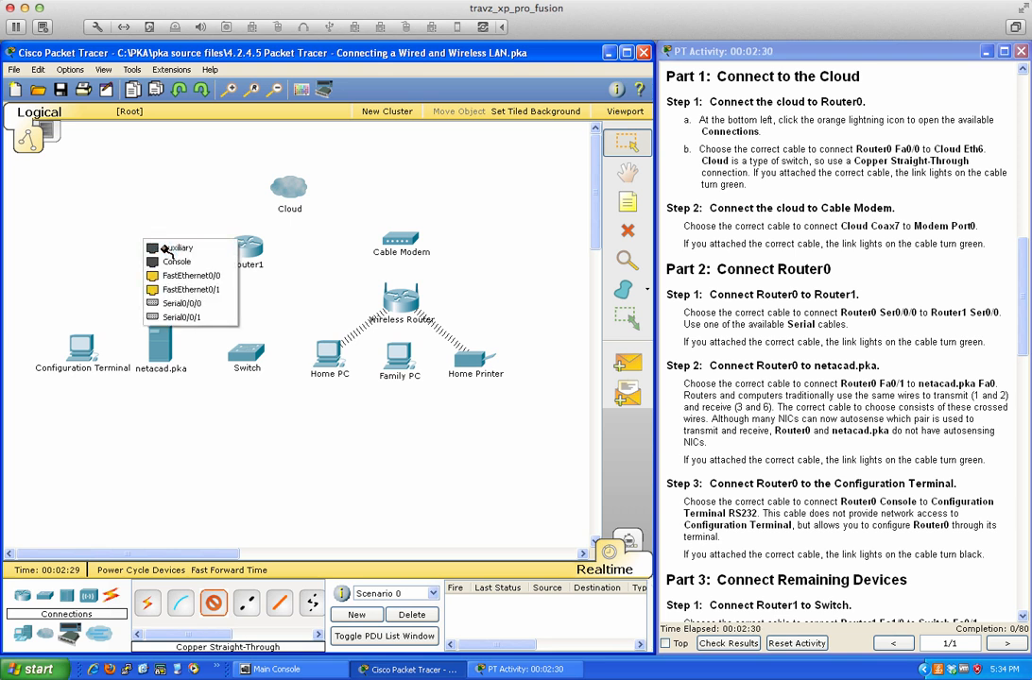
{"action": "left_click", "coordinate": [219, 275]}
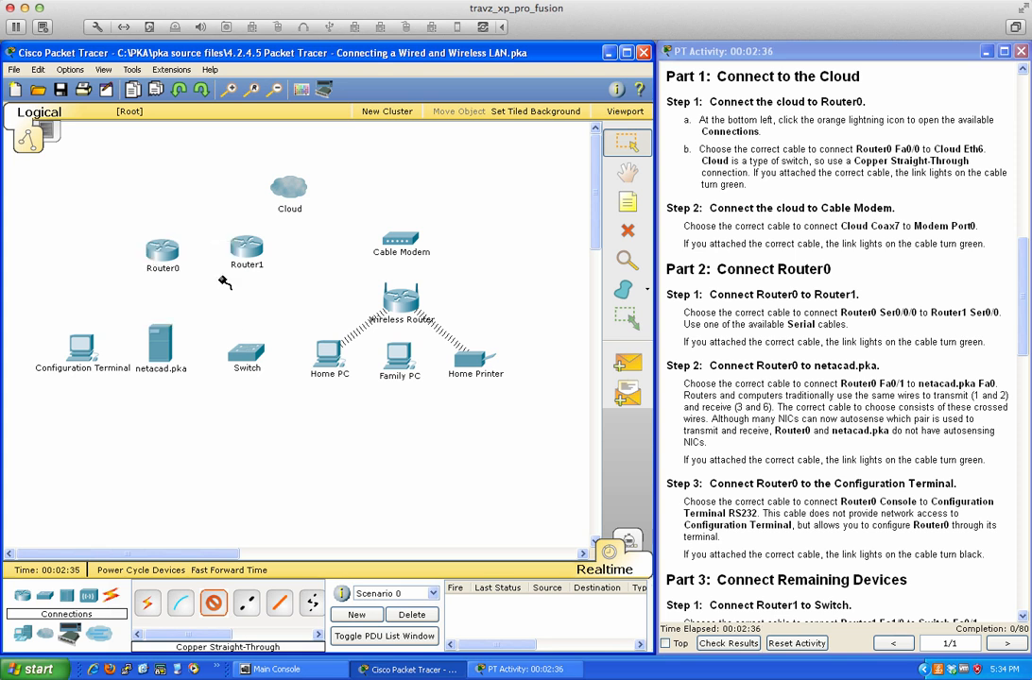
{"action": "left_click", "coordinate": [288, 191]}
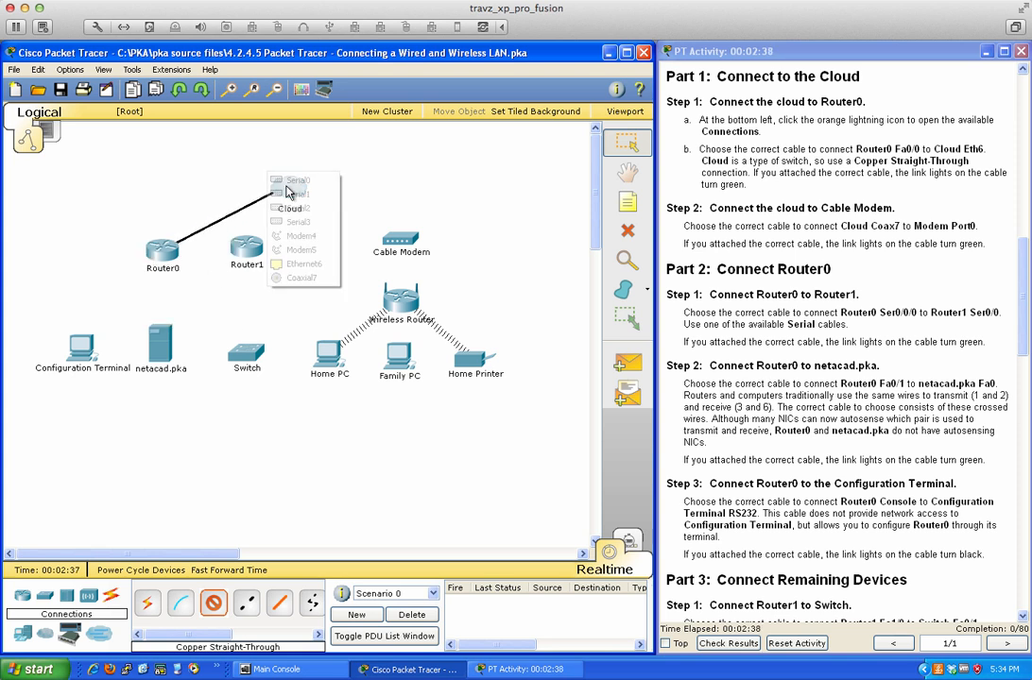
{"action": "left_click", "coordinate": [318, 268]}
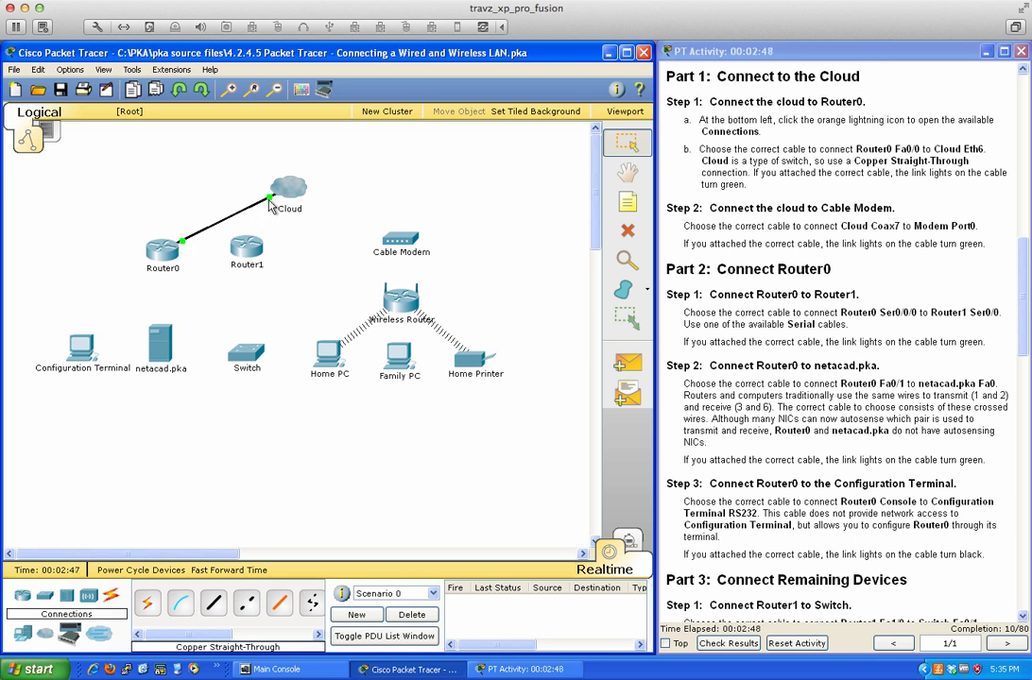
{"action": "mouse_move", "coordinate": [256, 207]}
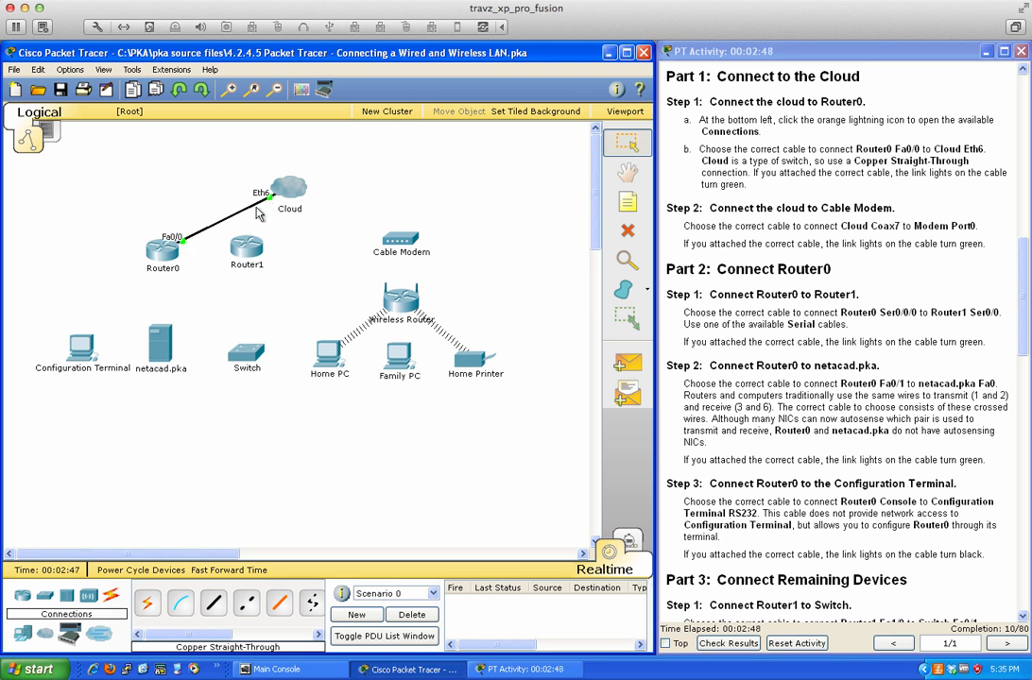
- Open the command line of Router0 and enter privileged EXEC mode with "en"
{"action": "left_click", "coordinate": [162, 253]}
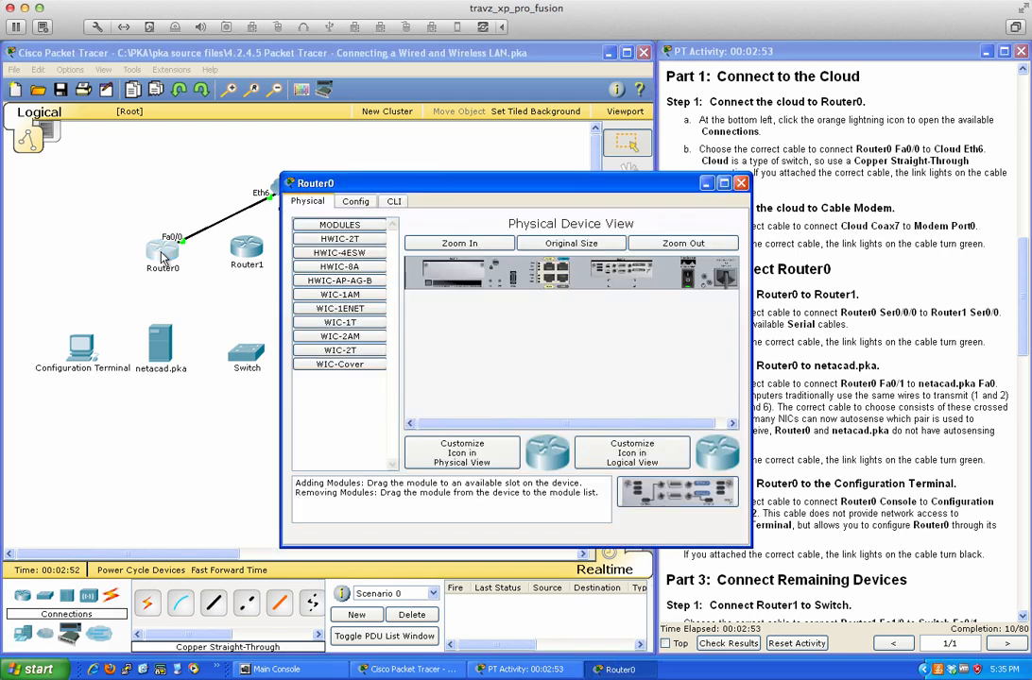
{"action": "left_click", "coordinate": [394, 203]}
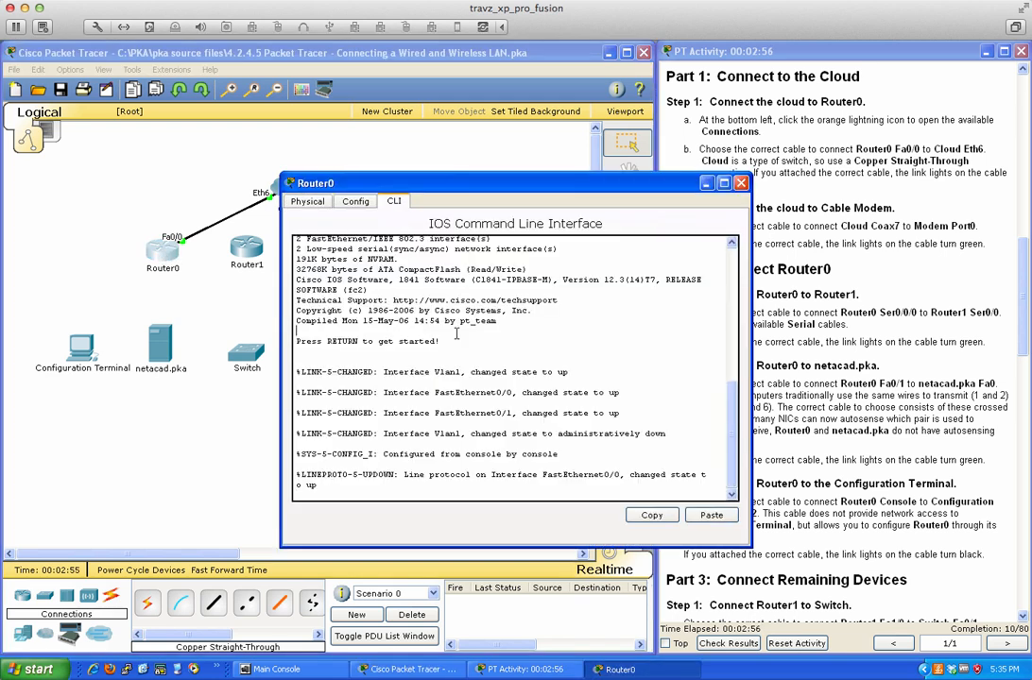
{"action": "key", "text": "Return"}
{"action": "key", "text": "Return"}
{"action": "key", "text": "Return"}
{"action": "key", "text": "Return"}
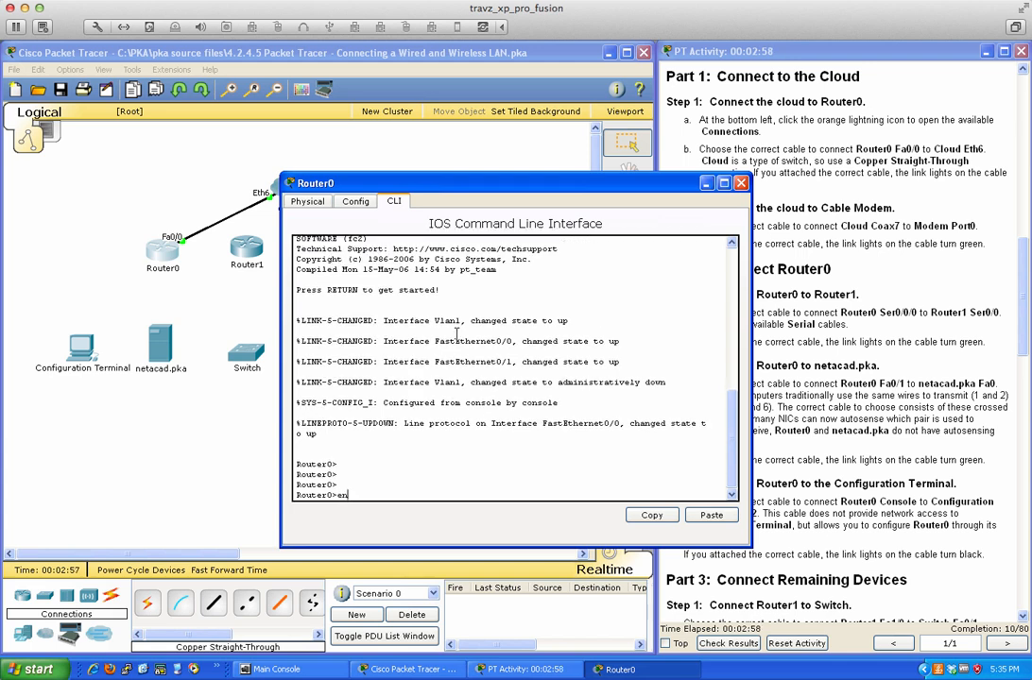
{"action": "type", "text": "en"}
{"action": "key", "text": "Return"}
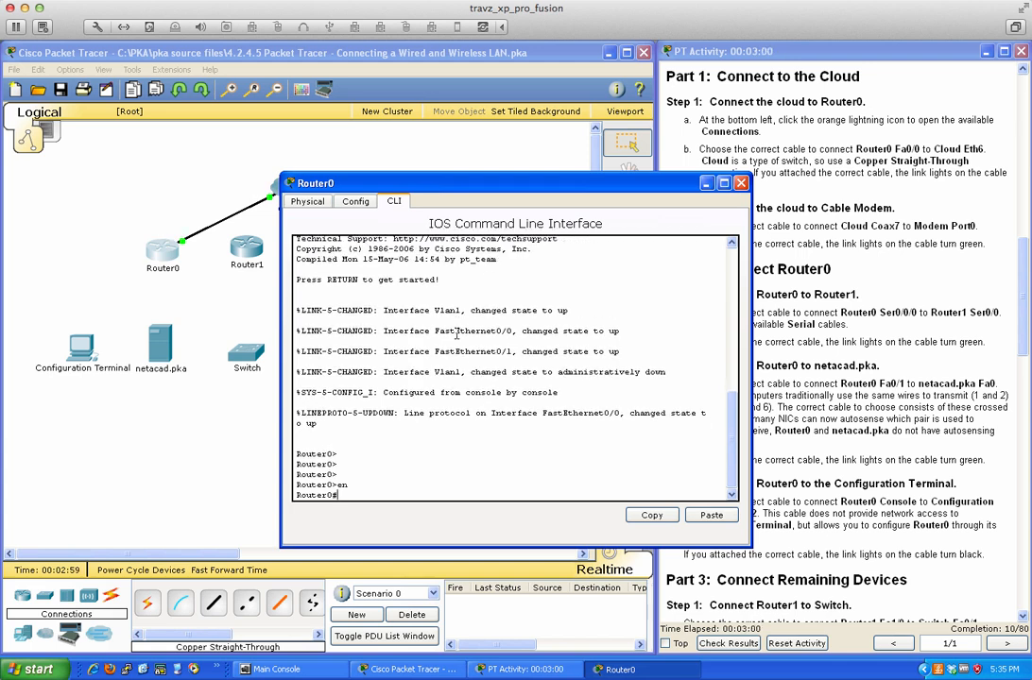
{"action": "key", "text": "Return"}
{"action": "key", "text": "Return"}
{"action": "key", "text": "Return"}
{"action": "key", "text": "Return"}
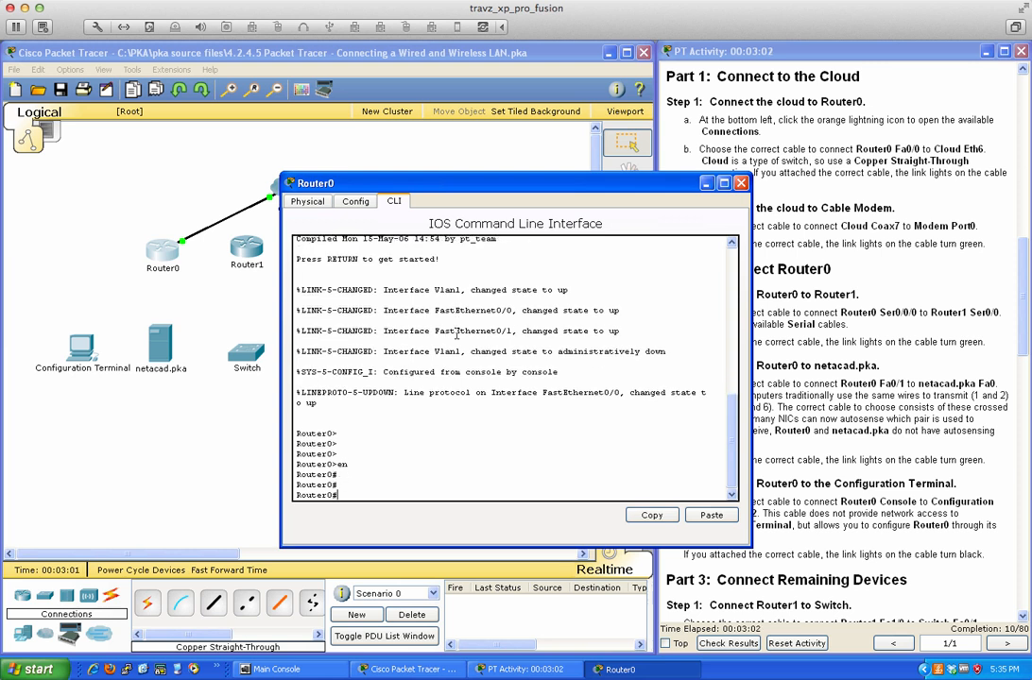
- Check the status of Router0's FastEthernet0/0 interface with "sh int fa0/0"
{"action": "type", "text": "sh int"}
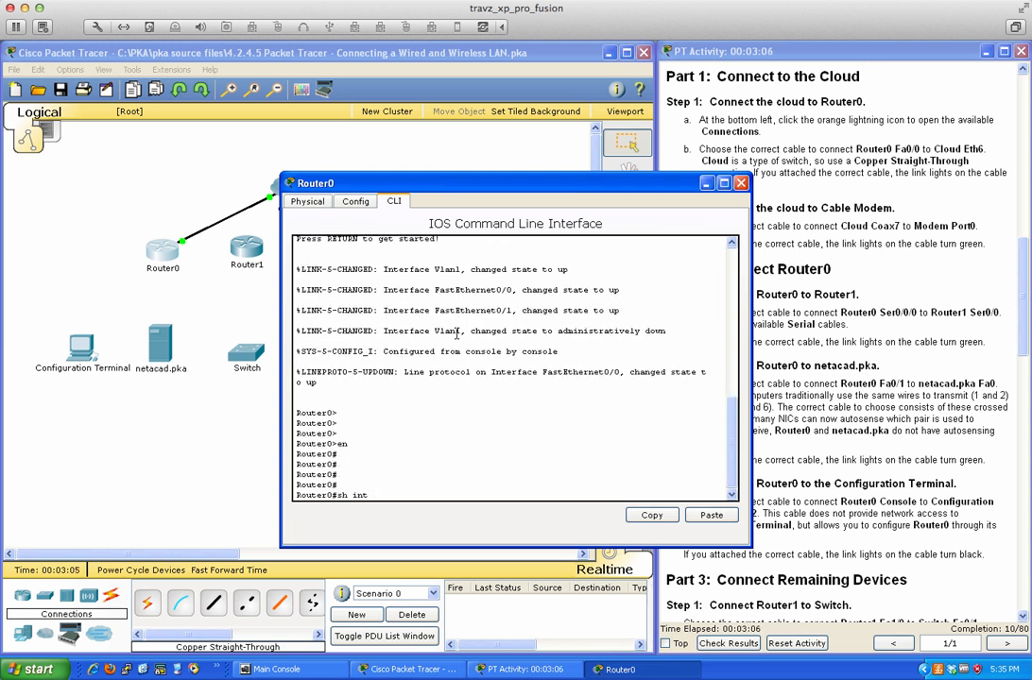
{"action": "type", "text": "0/0"}
{"action": "key", "text": "Return"}
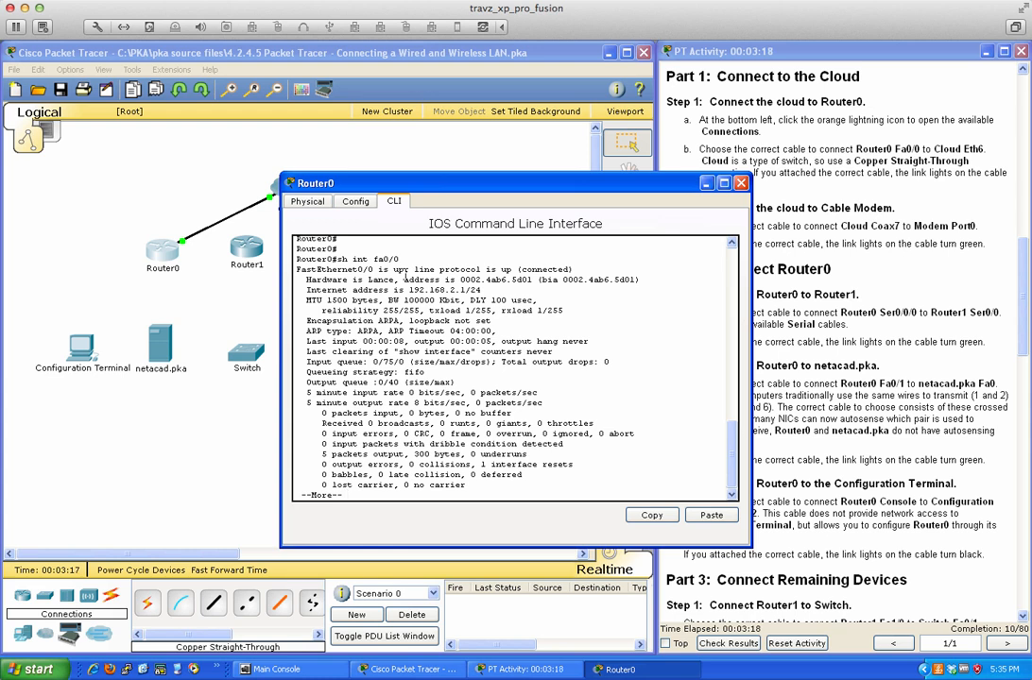
{"action": "key", "text": "space"}
- Review Router0's running configuration through to its end with "sh run", and close the router's window
{"action": "type", "text": "sh run"}
{"action": "key", "text": "Return"}
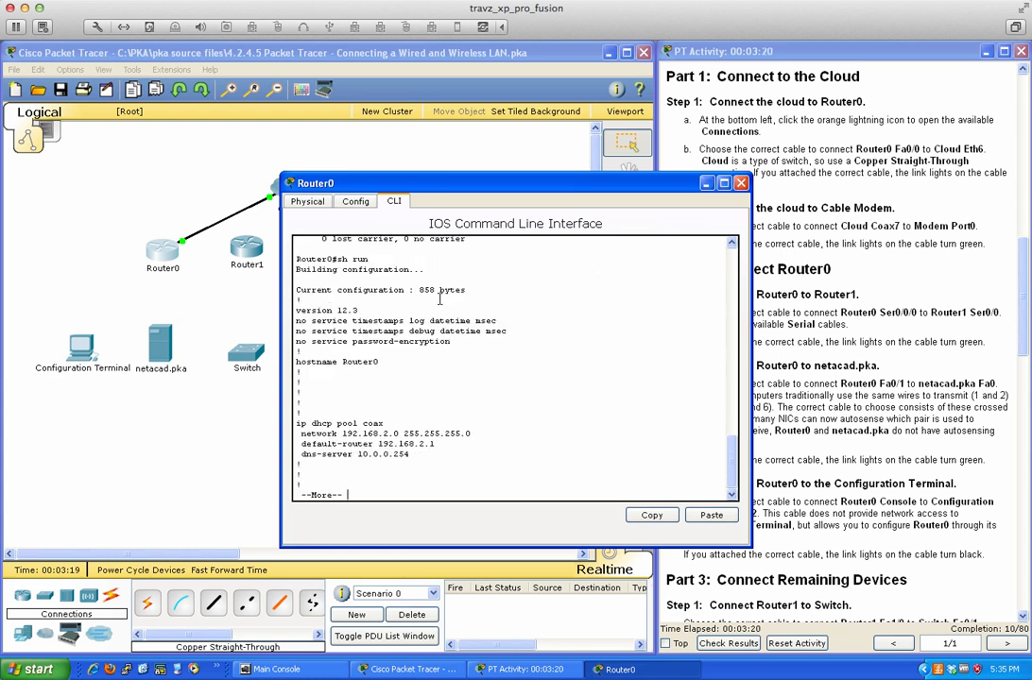
{"action": "key", "text": "space"}
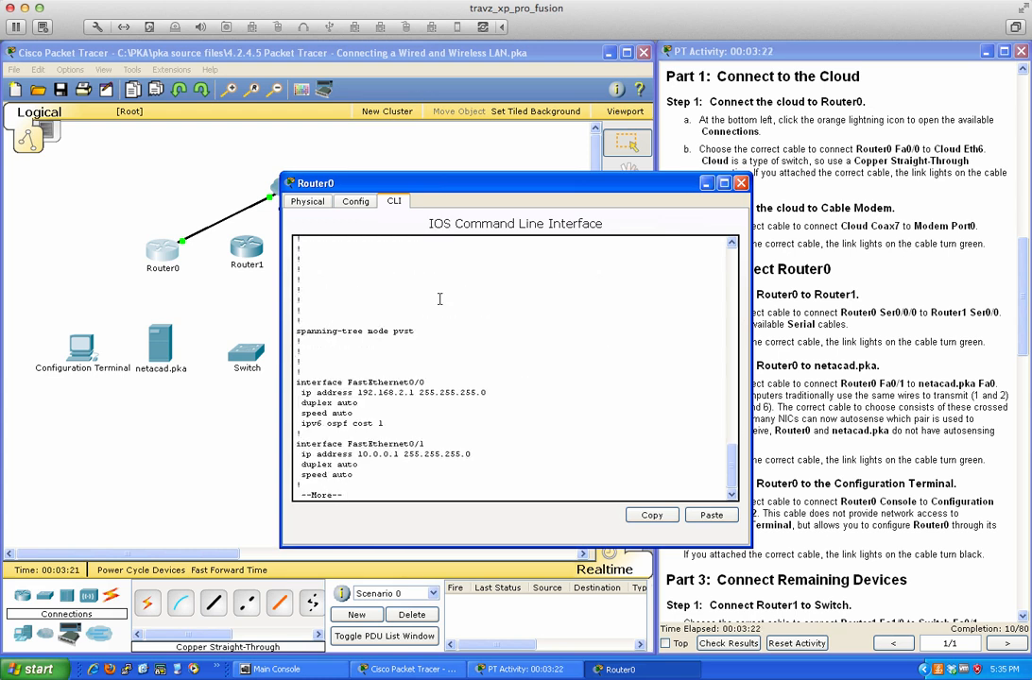
{"action": "key", "text": "Return"}
{"action": "key", "text": "Return"}
{"action": "key", "text": "Return"}
{"action": "key", "text": "Return"}
{"action": "key", "text": "Return"}
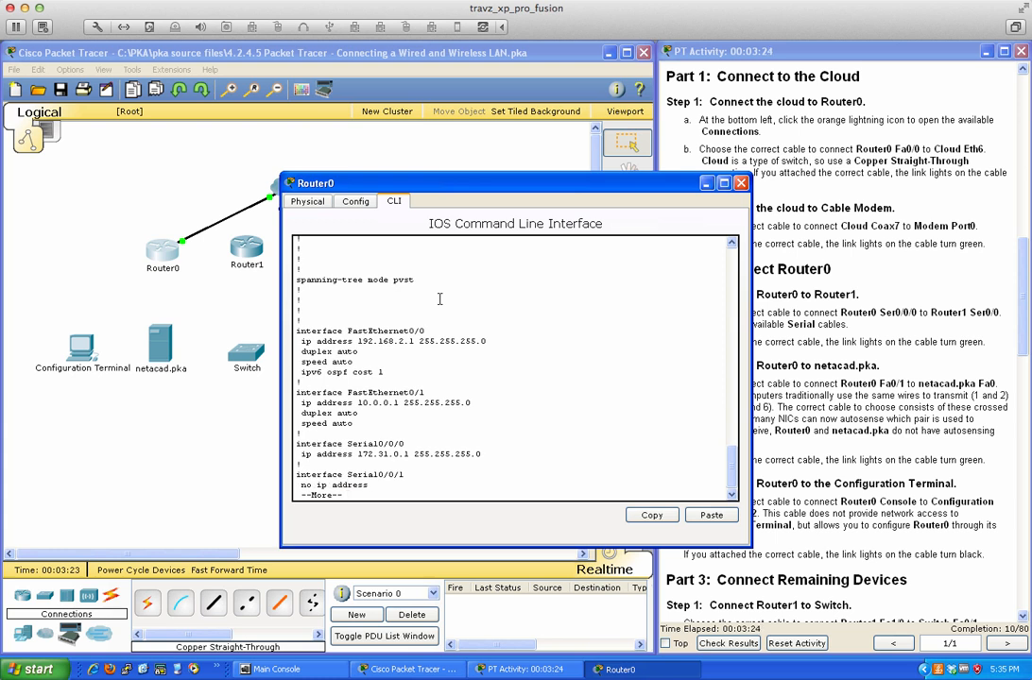
{"action": "key", "text": "Return"}
{"action": "key", "text": "Return"}
{"action": "key", "text": "Return"}
{"action": "key", "text": "Return"}
{"action": "key", "text": "Return"}
{"action": "key", "text": "Return"}
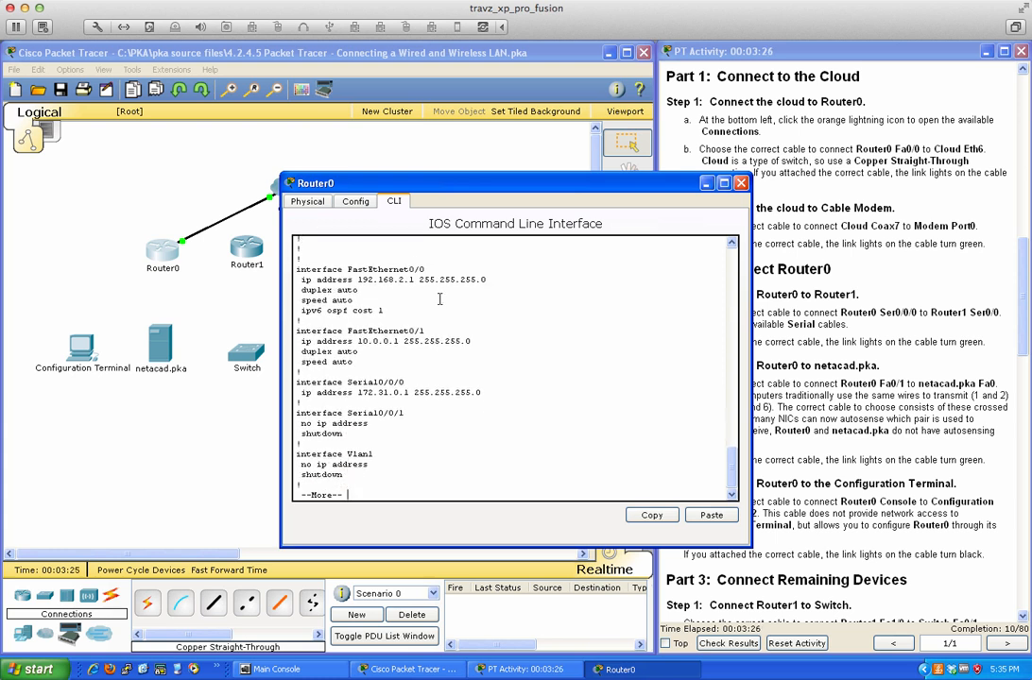
{"action": "key", "text": "Return"}
{"action": "key", "text": "Return"}
{"action": "key", "text": "Return"}
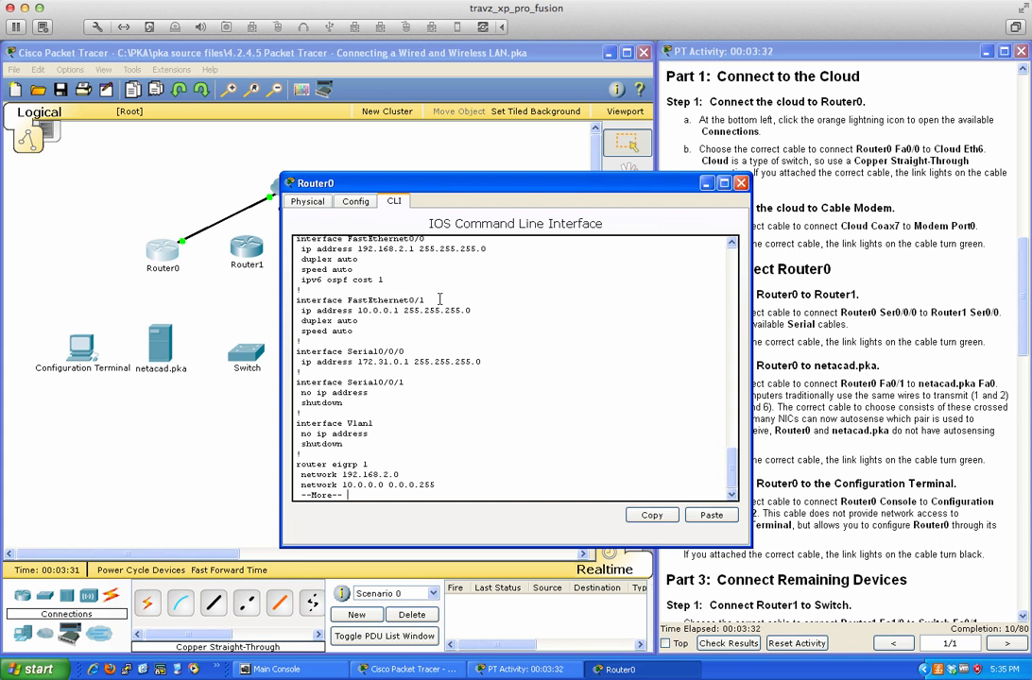
{"action": "key", "text": "Return"}
{"action": "key", "text": "Return"}
{"action": "key", "text": "Return"}
{"action": "key", "text": "Return"}
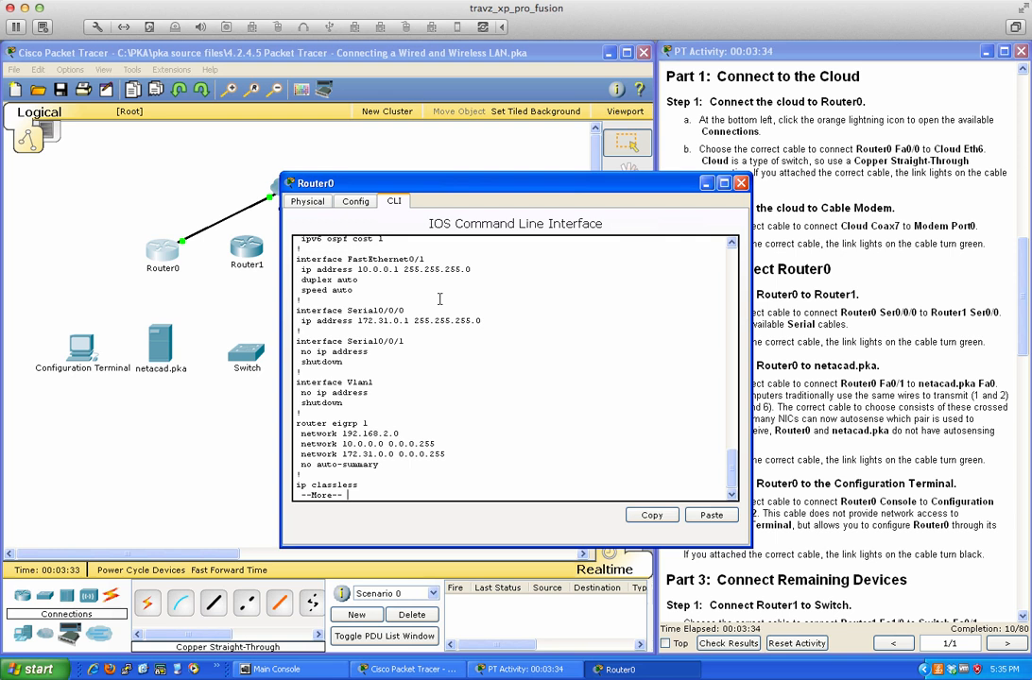
{"action": "key", "text": "Return"}
{"action": "key", "text": "Return"}
{"action": "key", "text": "Return"}
{"action": "key", "text": "Return"}
{"action": "key", "text": "Return"}
{"action": "key", "text": "Return"}
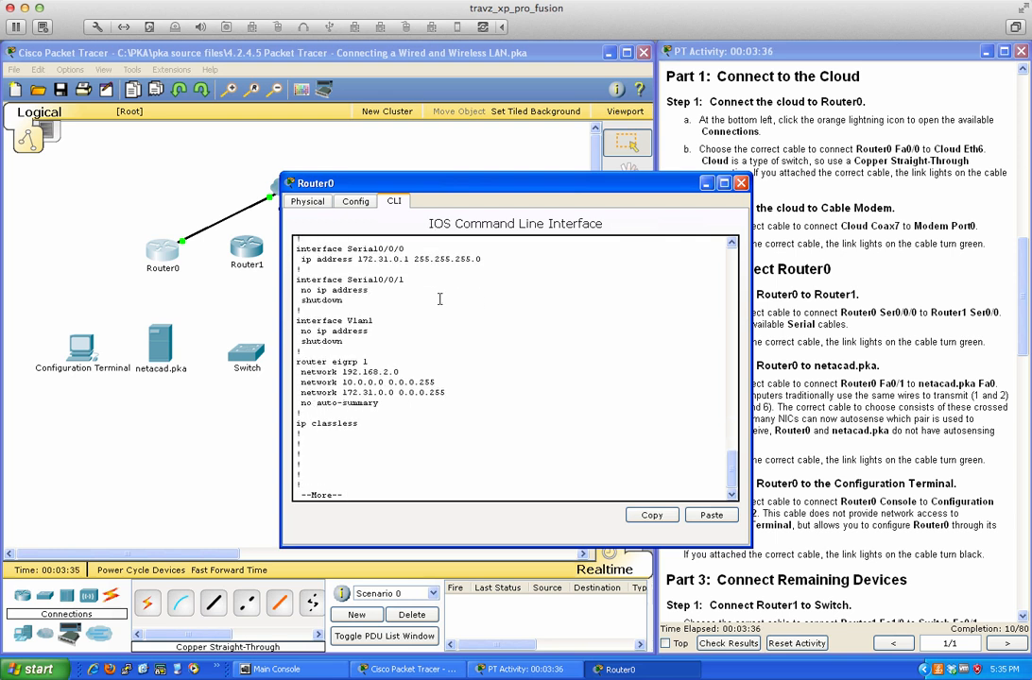
{"action": "key", "text": "Return"}
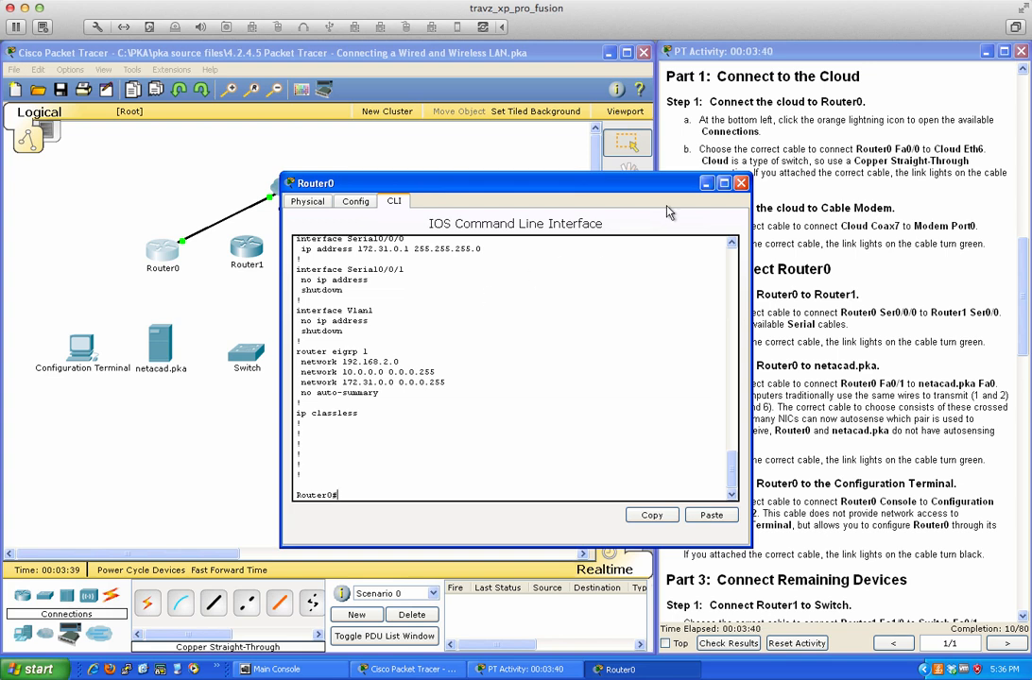
{"action": "left_click", "coordinate": [741, 184]}
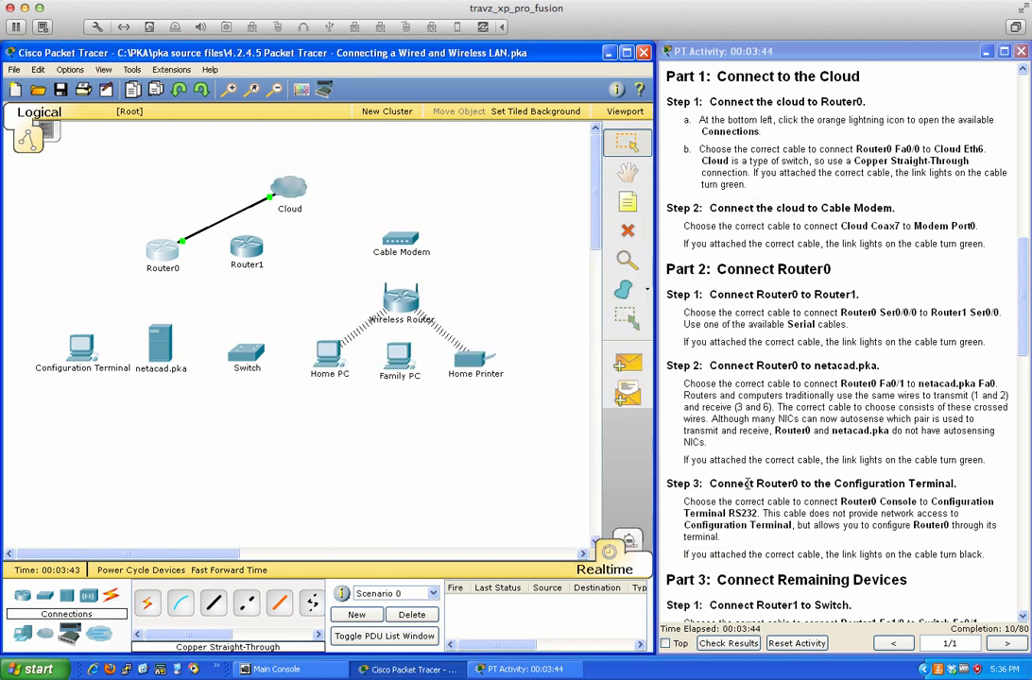
- Check the activity results and review the assessment items for the connections made so far, and close the results
{"action": "left_click", "coordinate": [734, 644]}
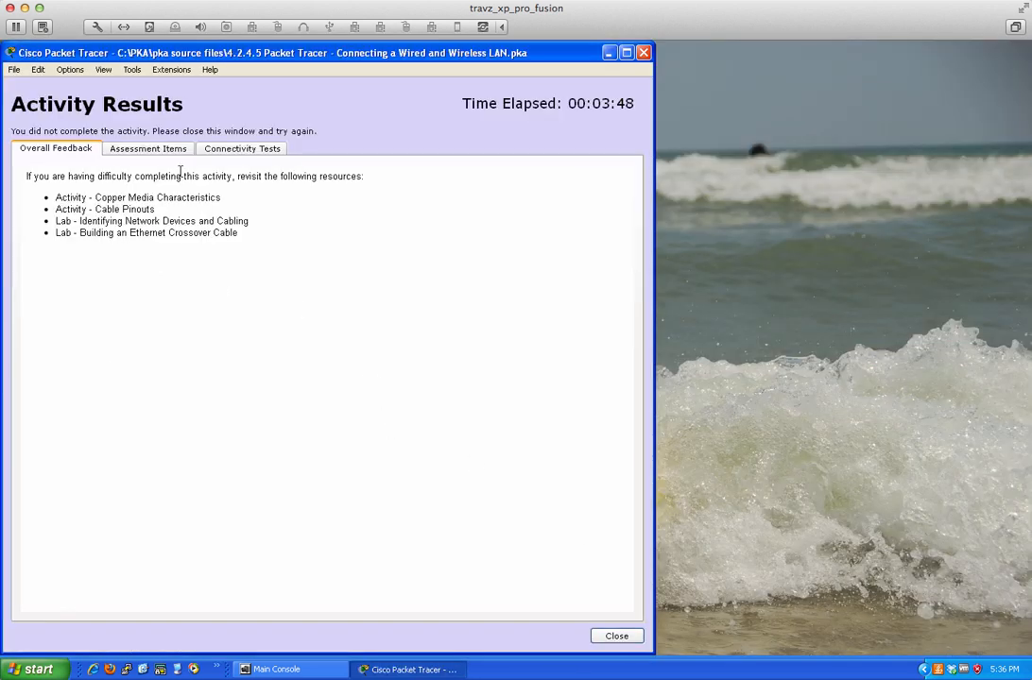
{"action": "left_click", "coordinate": [156, 154]}
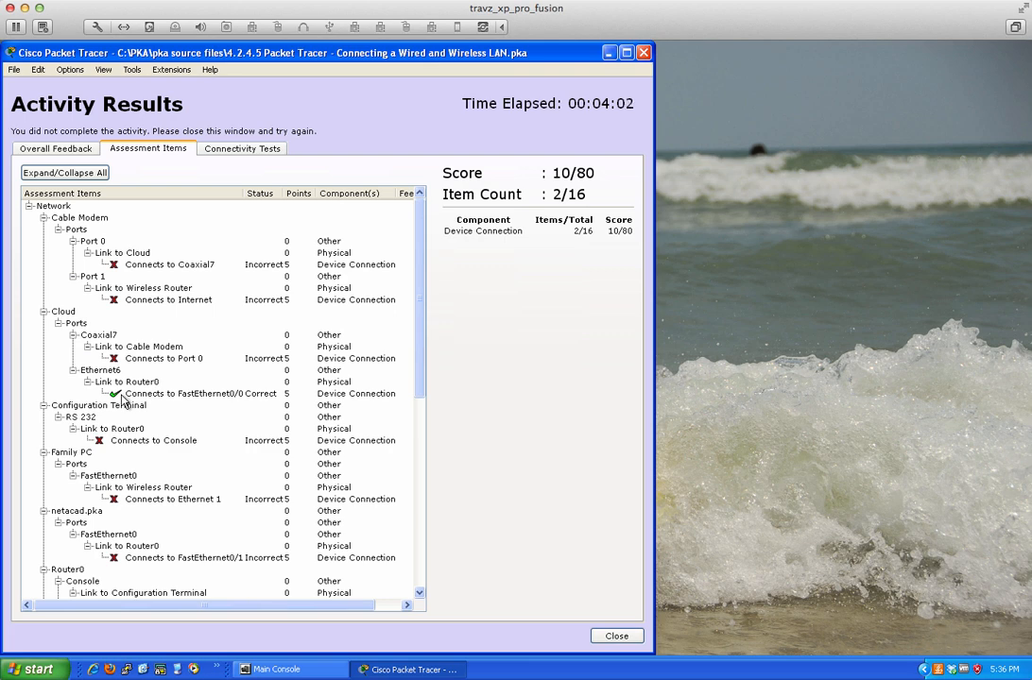
{"action": "scroll", "coordinate": [223, 431], "scroll_direction": "down", "scroll_amount": 8}
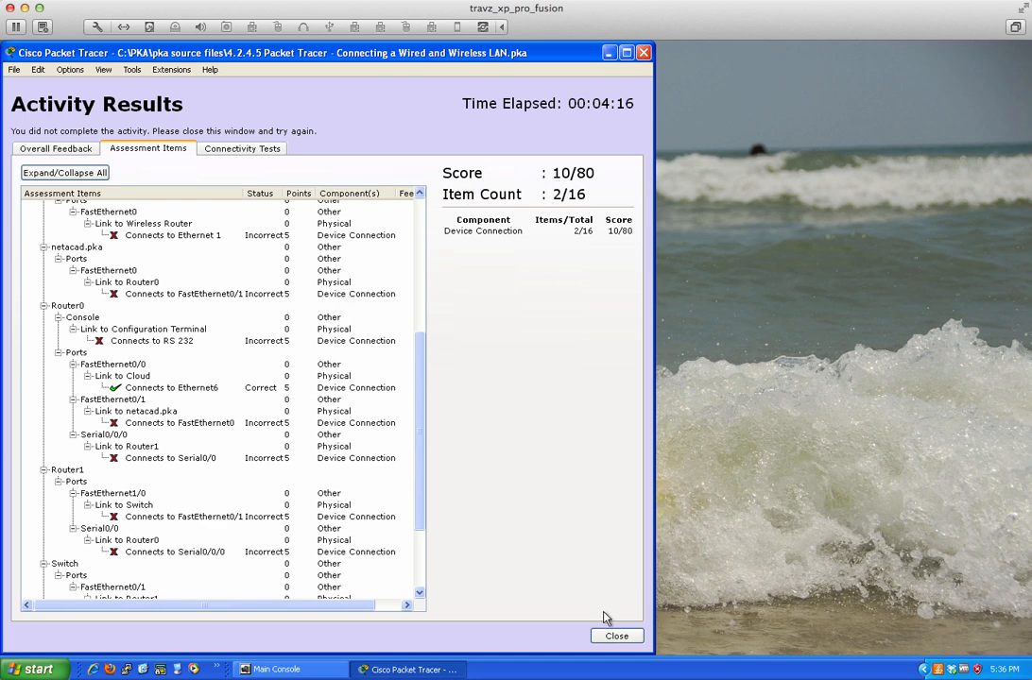
{"action": "left_click", "coordinate": [616, 637]}
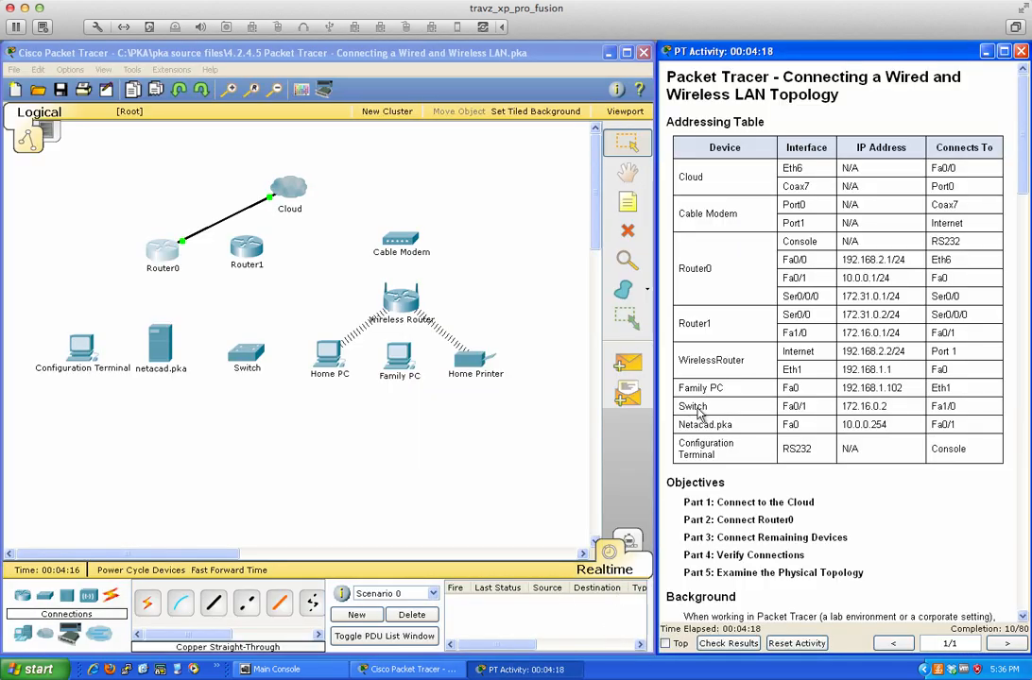
- Connect Coaxial7 on the Cloud to Port 0 on the Cable Modem with a Coaxial cable
{"action": "scroll", "coordinate": [770, 433], "scroll_direction": "down", "scroll_amount": 10}
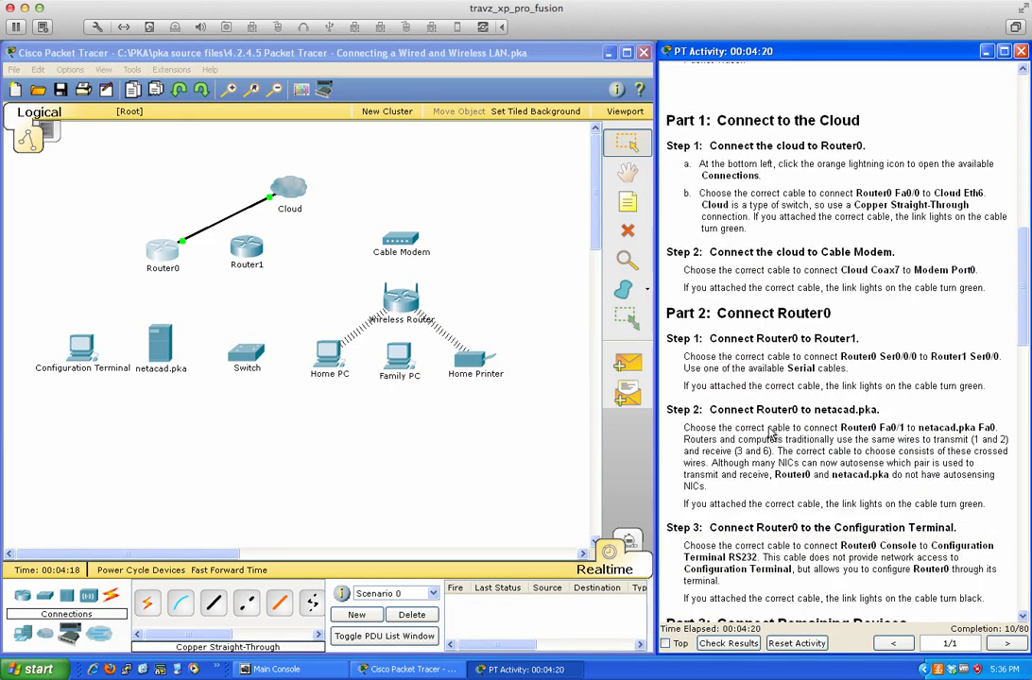
{"action": "scroll", "coordinate": [770, 433], "scroll_direction": "down", "scroll_amount": 5}
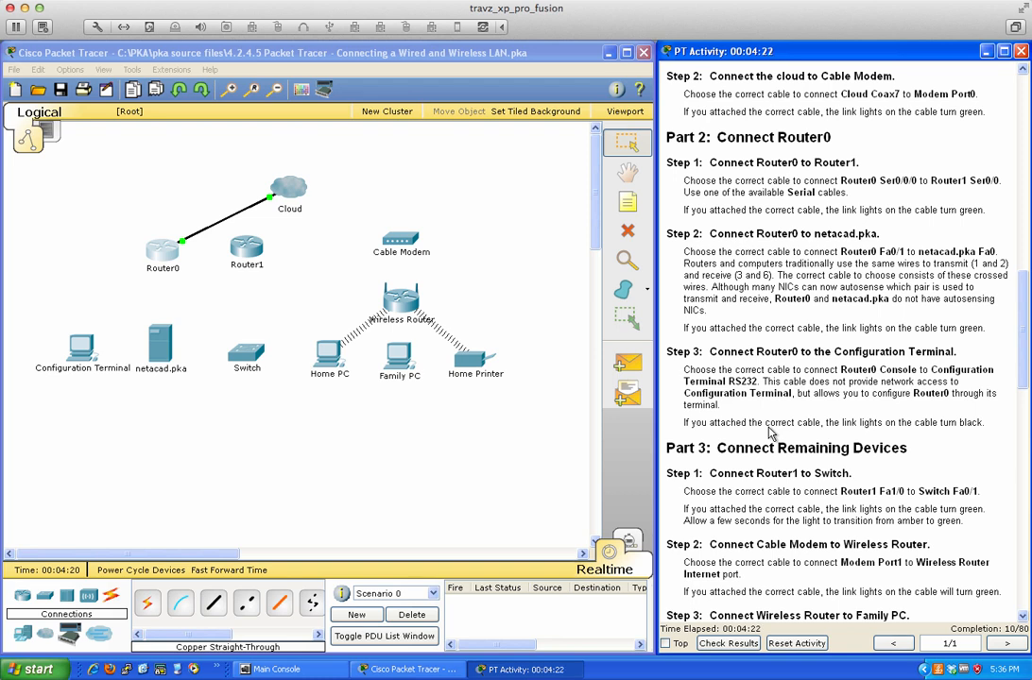
{"action": "scroll", "coordinate": [699, 94], "scroll_direction": "up", "scroll_amount": 1}
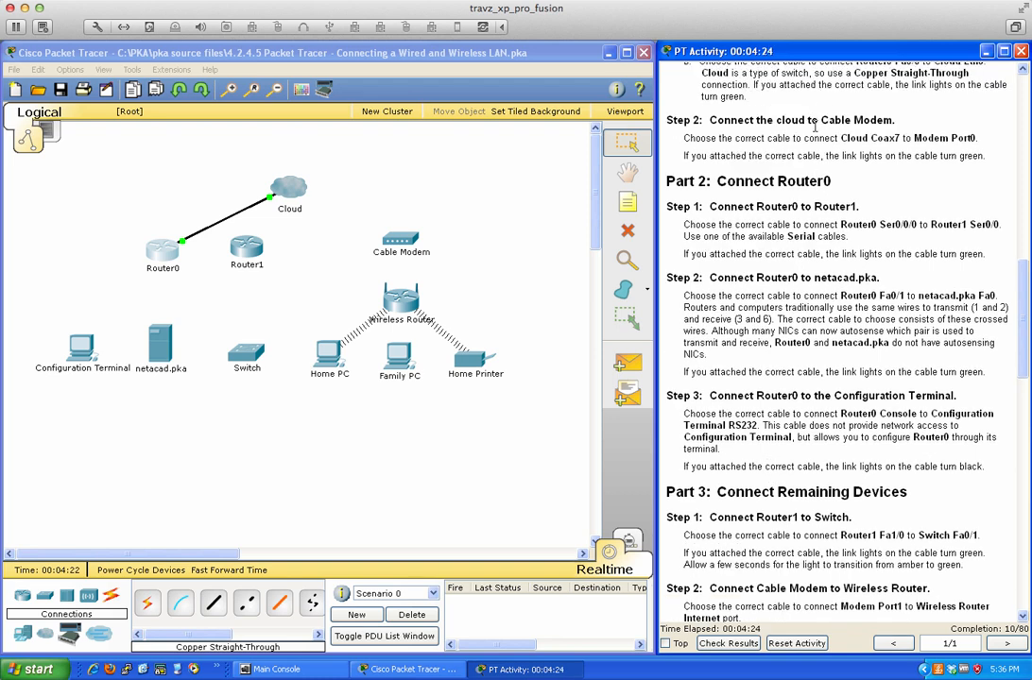
{"action": "scroll", "coordinate": [816, 130], "scroll_direction": "up", "scroll_amount": 1}
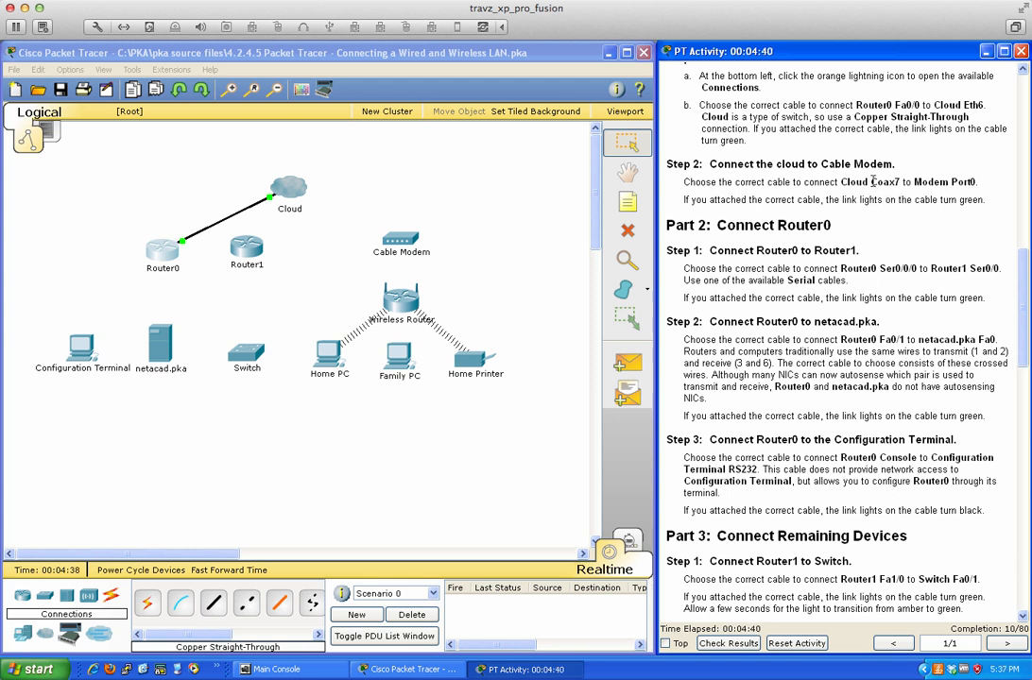
{"action": "left_click_drag", "start_coordinate": [870, 181], "coordinate": [902, 179]}
{"action": "left_click", "coordinate": [888, 192]}
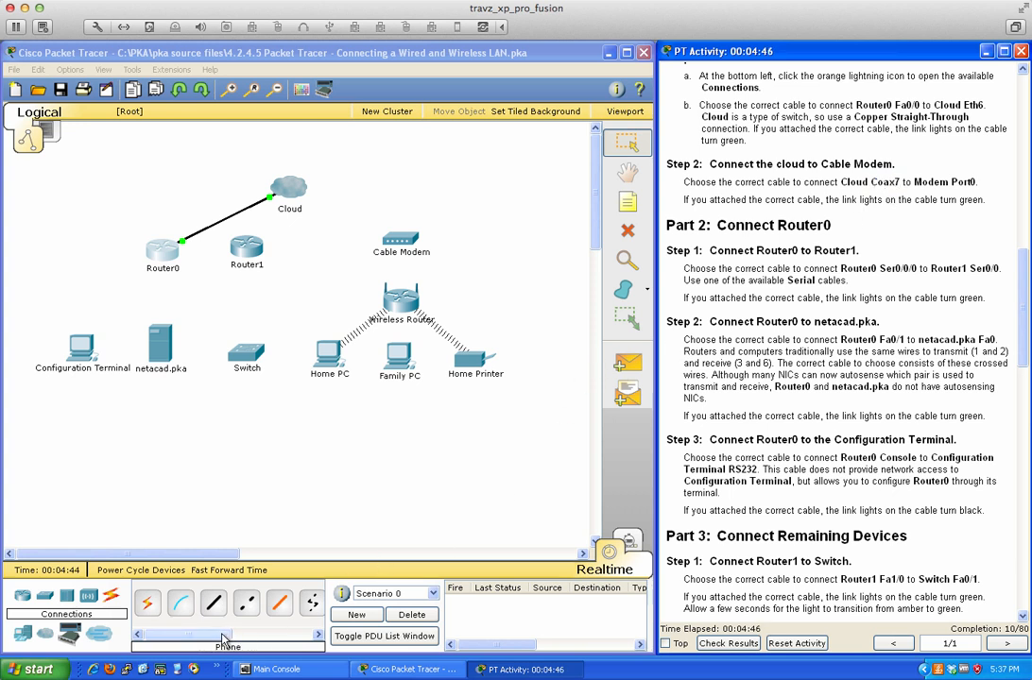
{"action": "left_click_drag", "start_coordinate": [219, 635], "coordinate": [291, 638]}
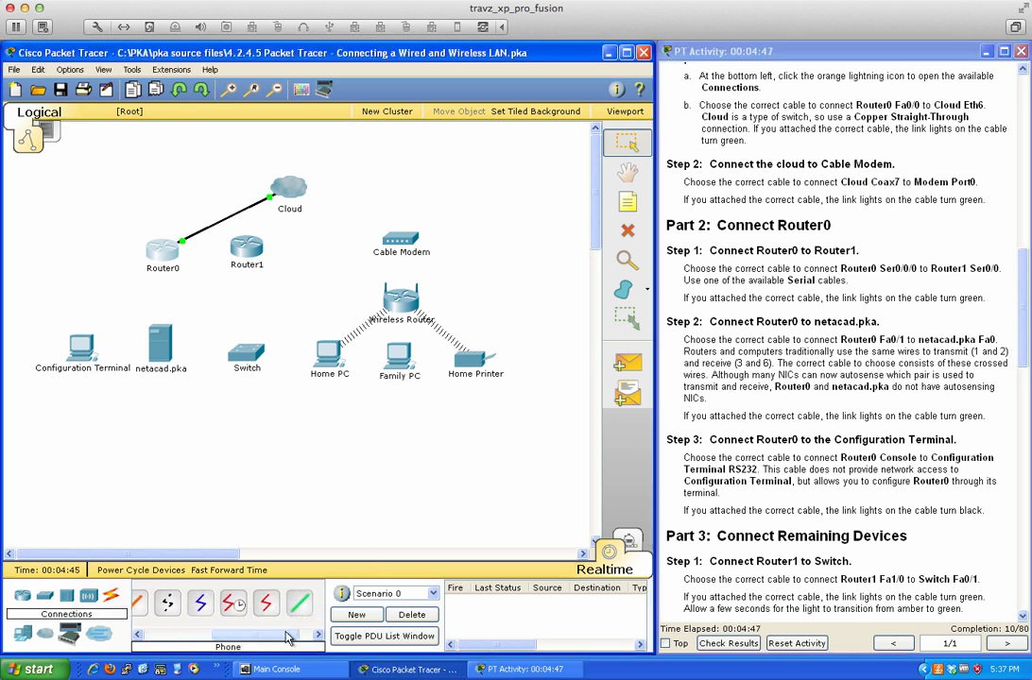
{"action": "left_click", "coordinate": [200, 605]}
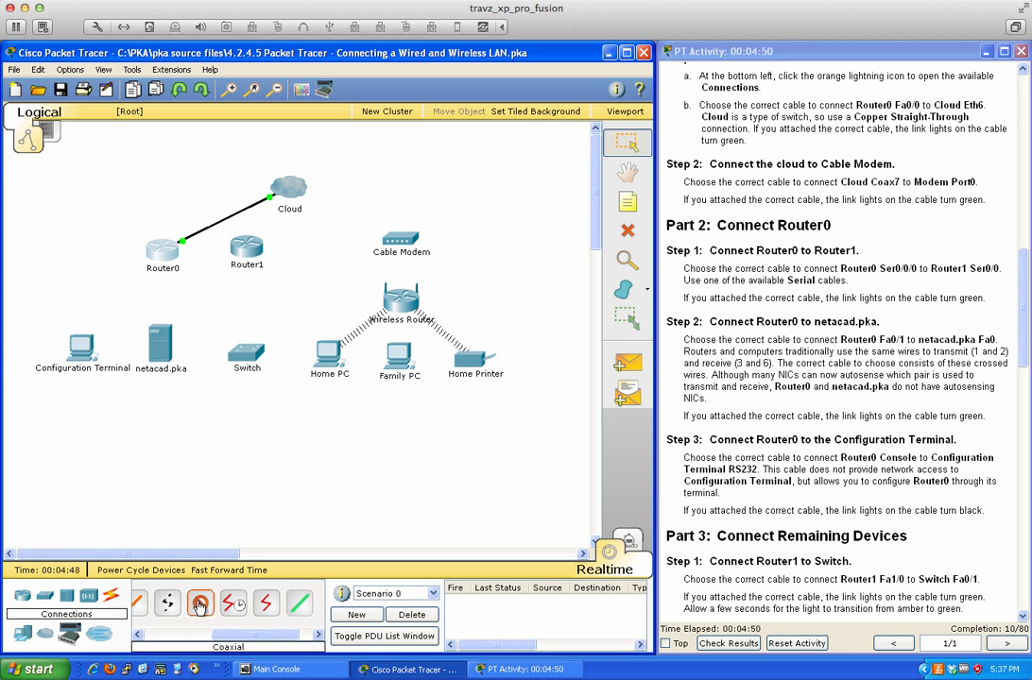
{"action": "left_click", "coordinate": [296, 192]}
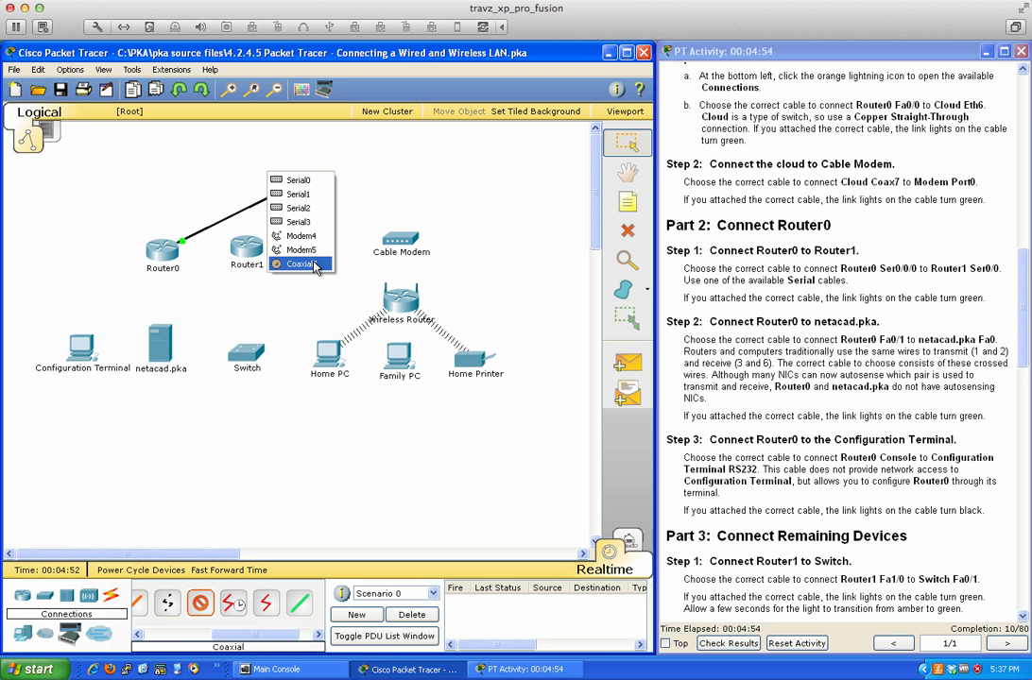
{"action": "left_click", "coordinate": [279, 266]}
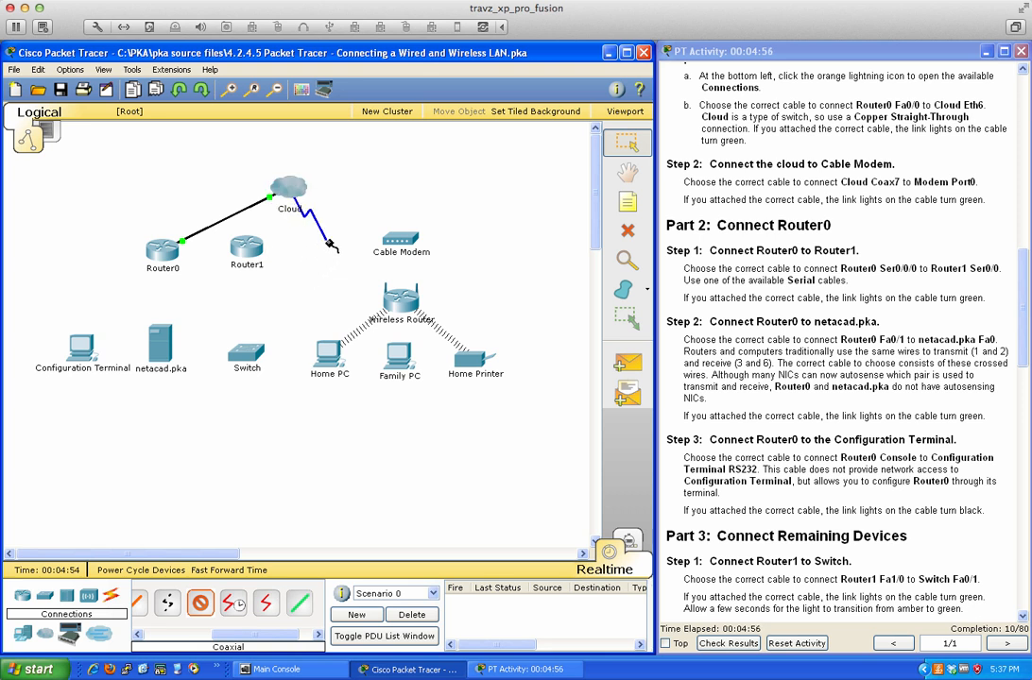
{"action": "left_click", "coordinate": [405, 239]}
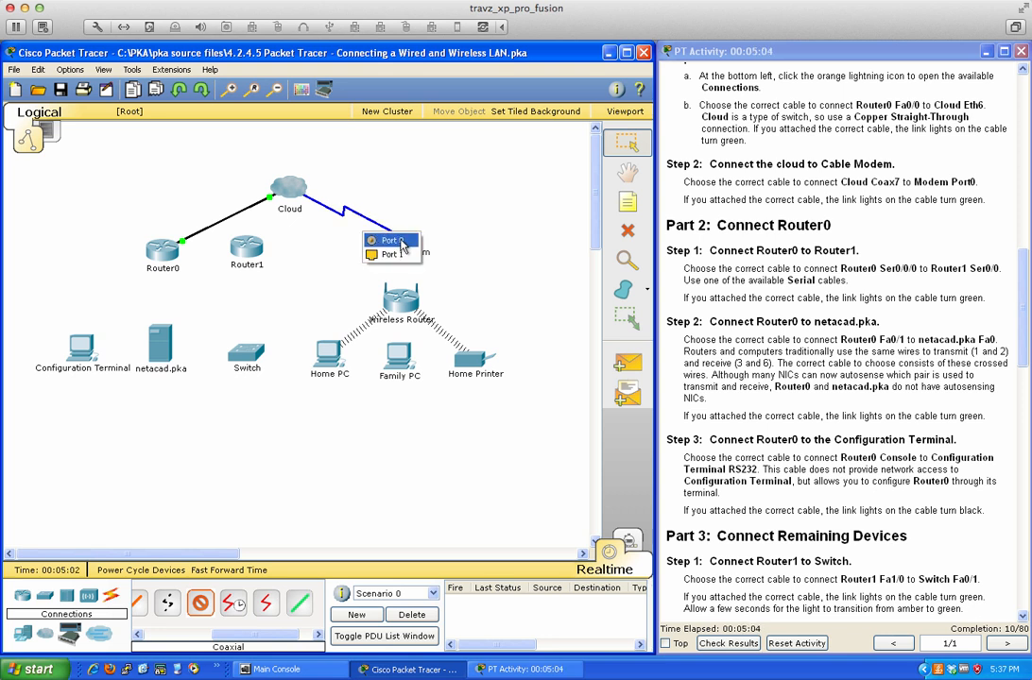
{"action": "left_click", "coordinate": [395, 242]}
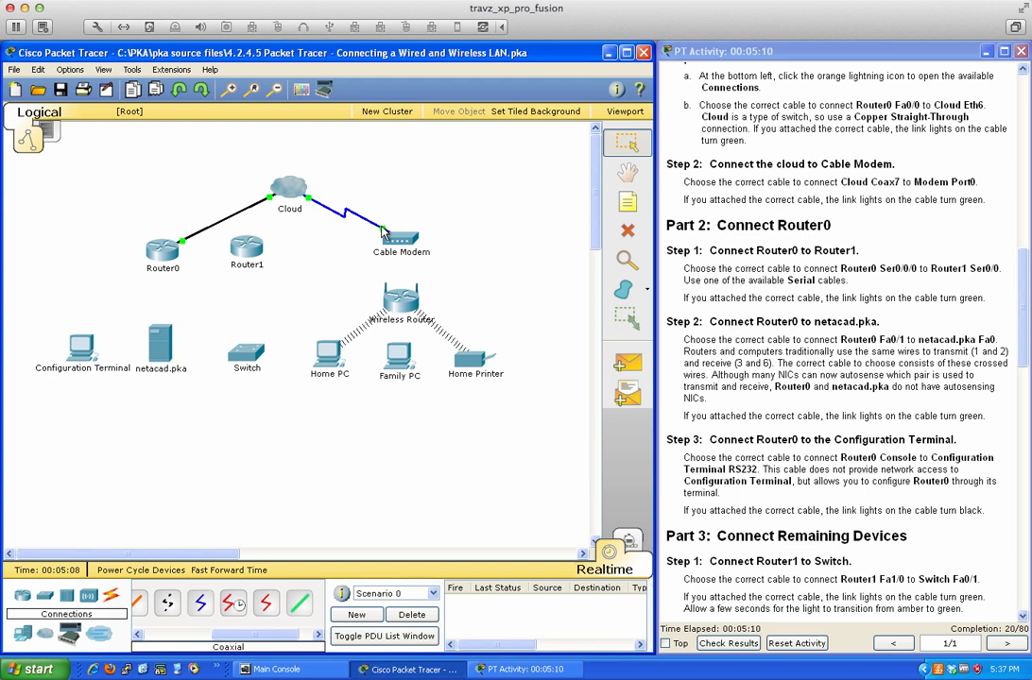
- Try to attach an Octal cable to a port on Router0 for the link to Router1
{"action": "scroll", "coordinate": [825, 265], "scroll_direction": "down", "scroll_amount": 3}
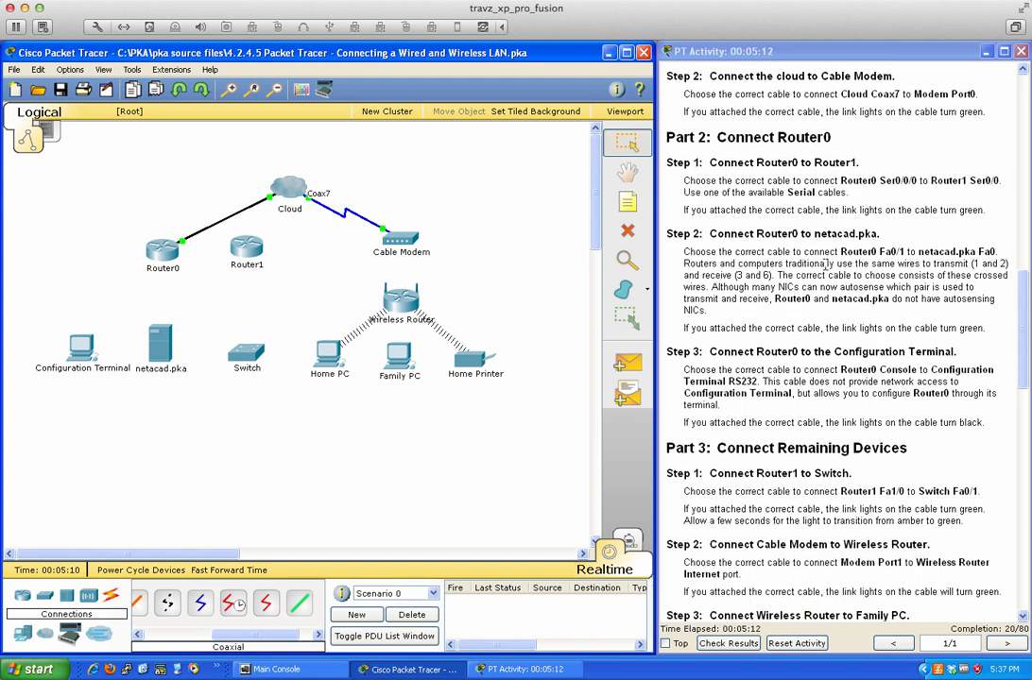
{"action": "scroll", "coordinate": [825, 265], "scroll_direction": "down", "scroll_amount": 1}
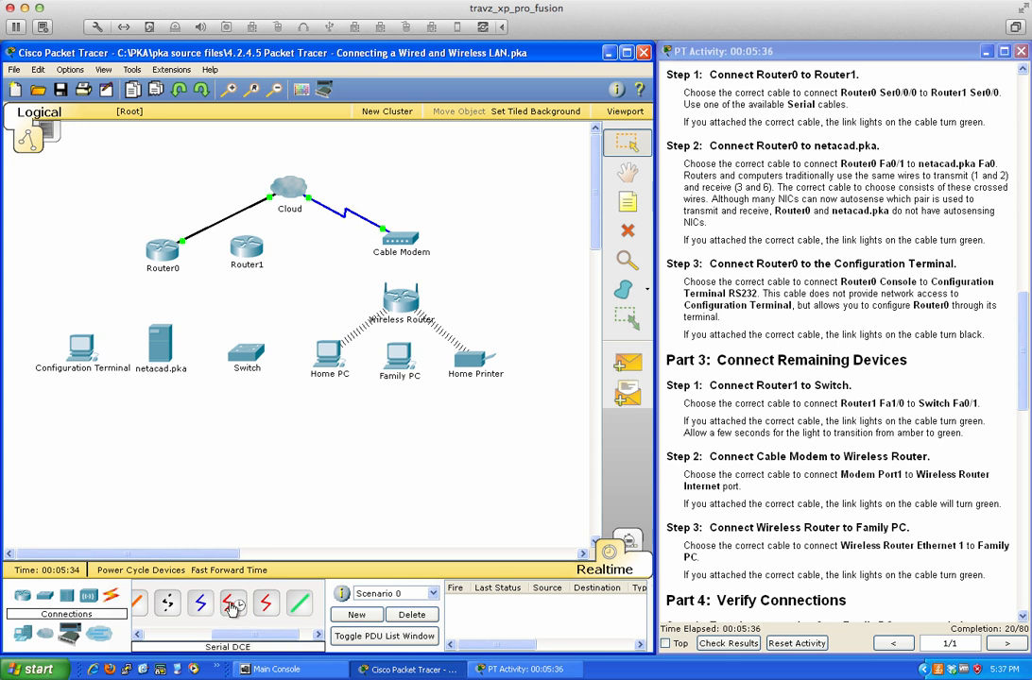
{"action": "left_click", "coordinate": [298, 606]}
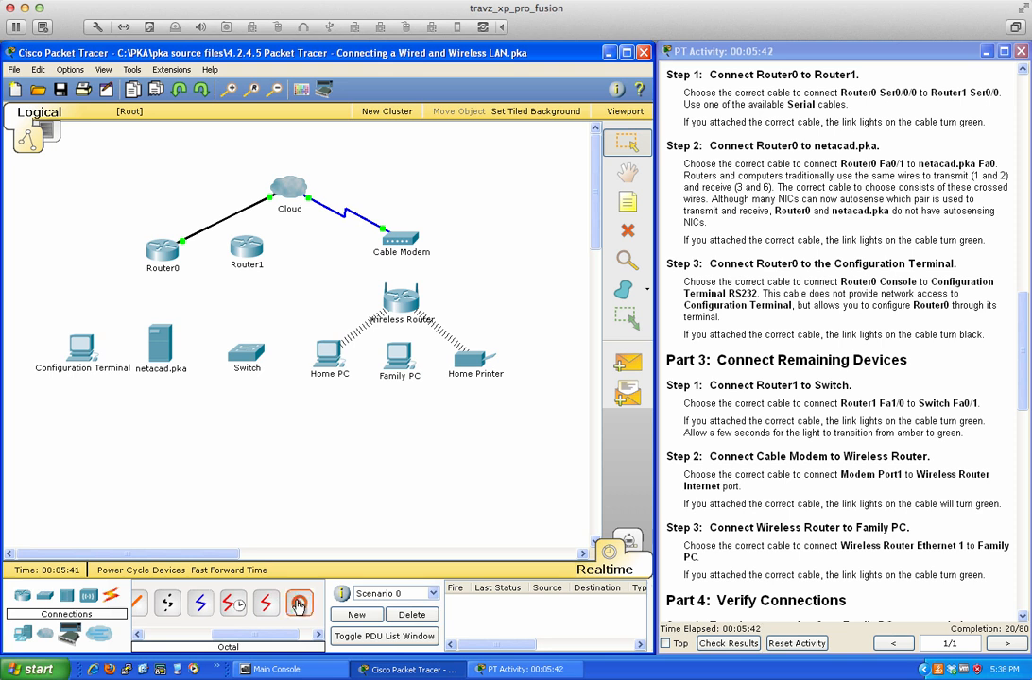
{"action": "left_click", "coordinate": [162, 251]}
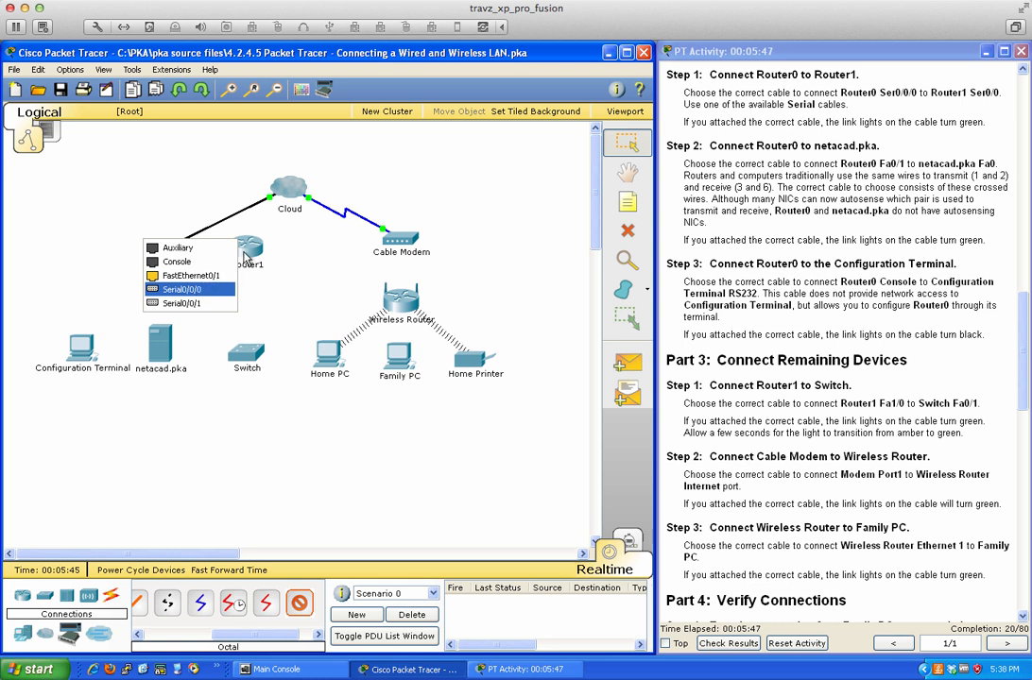
{"action": "left_click", "coordinate": [175, 247]}
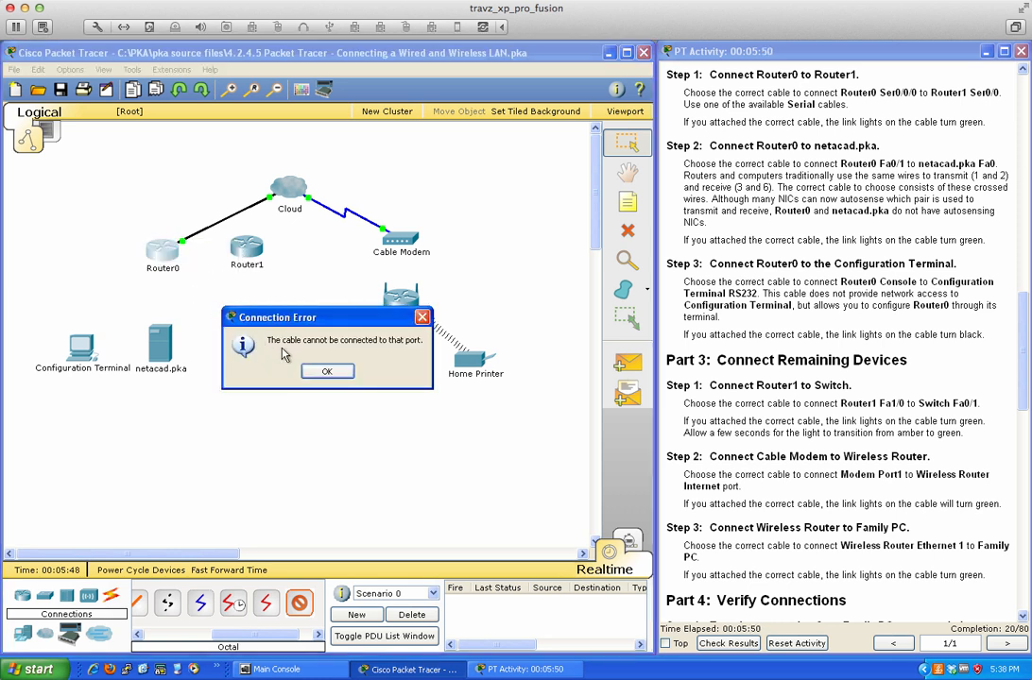
{"action": "left_click", "coordinate": [340, 374]}
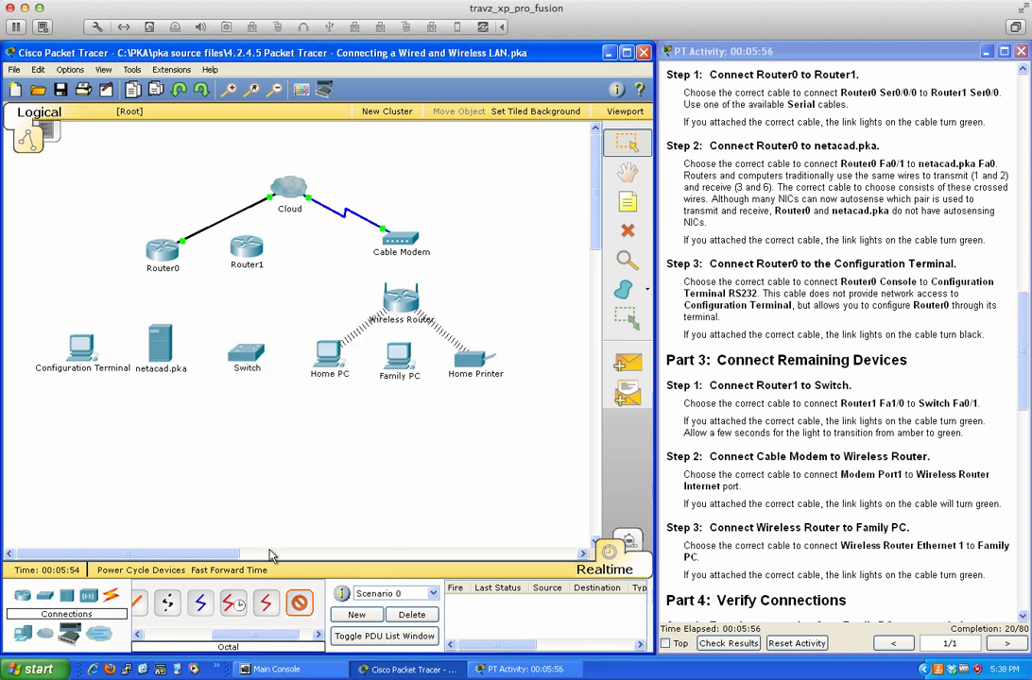
- Connect Serial0/0/0 on Router0 to Serial0/0 on Router1 with a Serial DTE cable
{"action": "left_click", "coordinate": [267, 608]}
{"action": "left_click", "coordinate": [162, 252]}
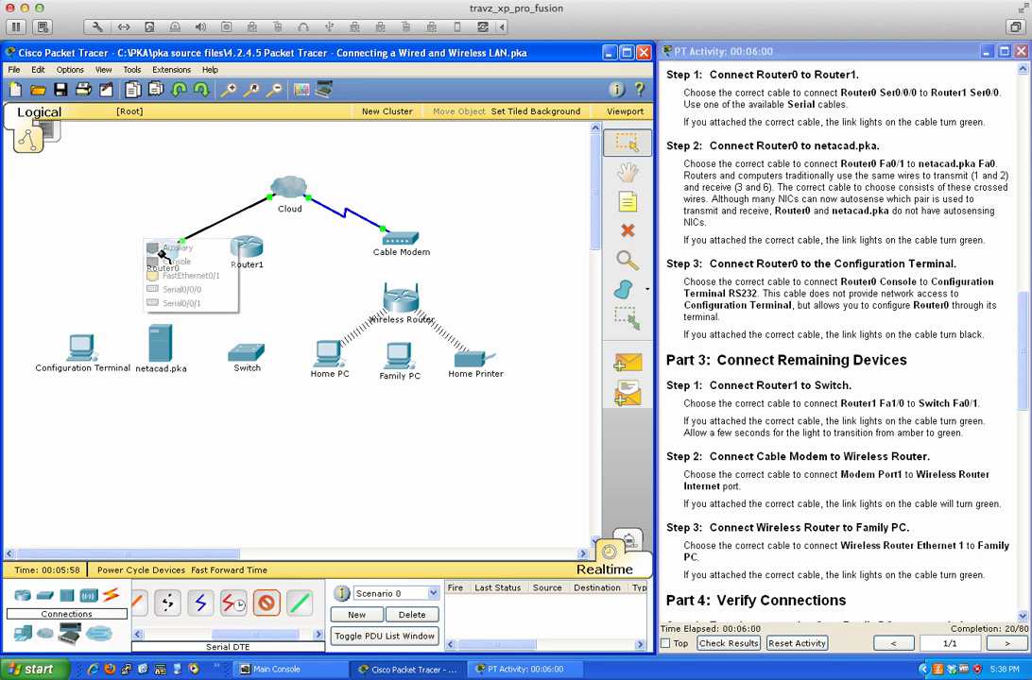
{"action": "left_click", "coordinate": [197, 289]}
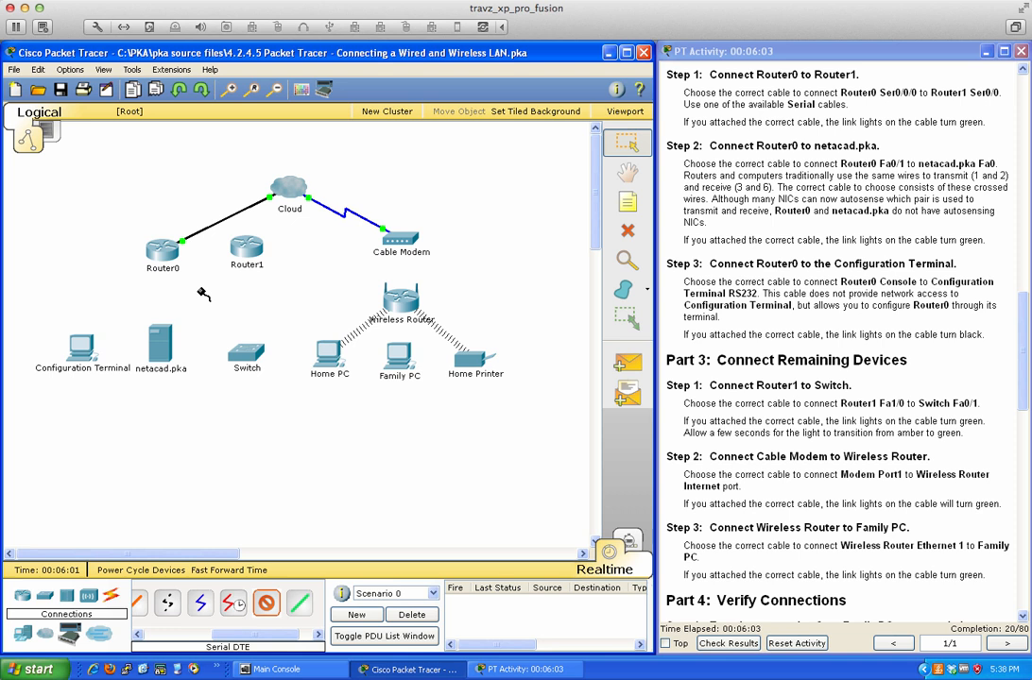
{"action": "left_click", "coordinate": [250, 252]}
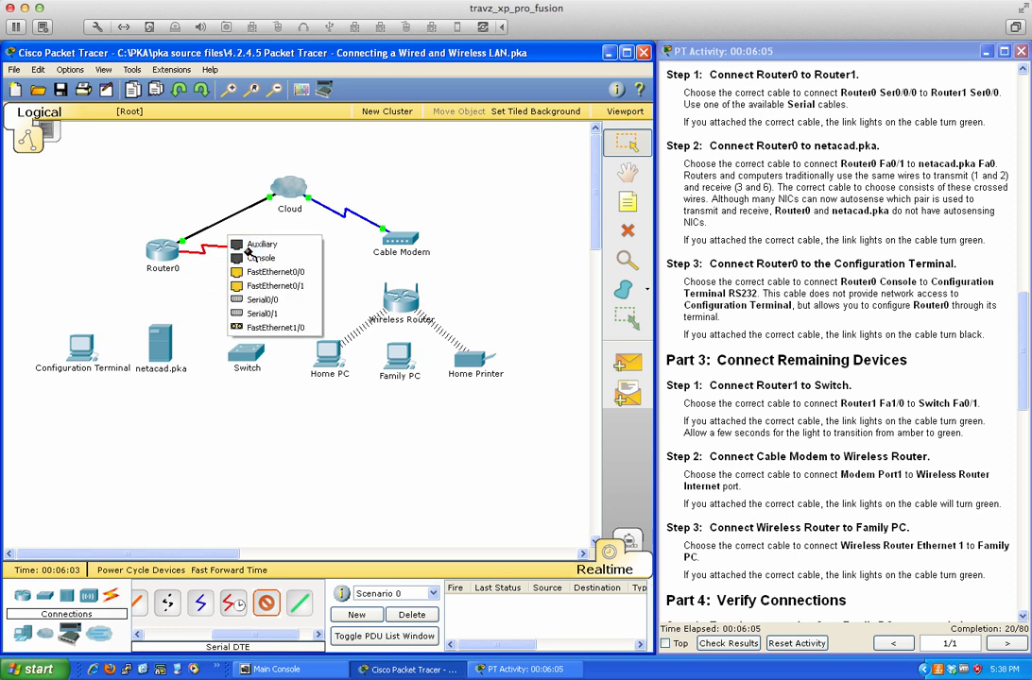
{"action": "left_click", "coordinate": [266, 301]}
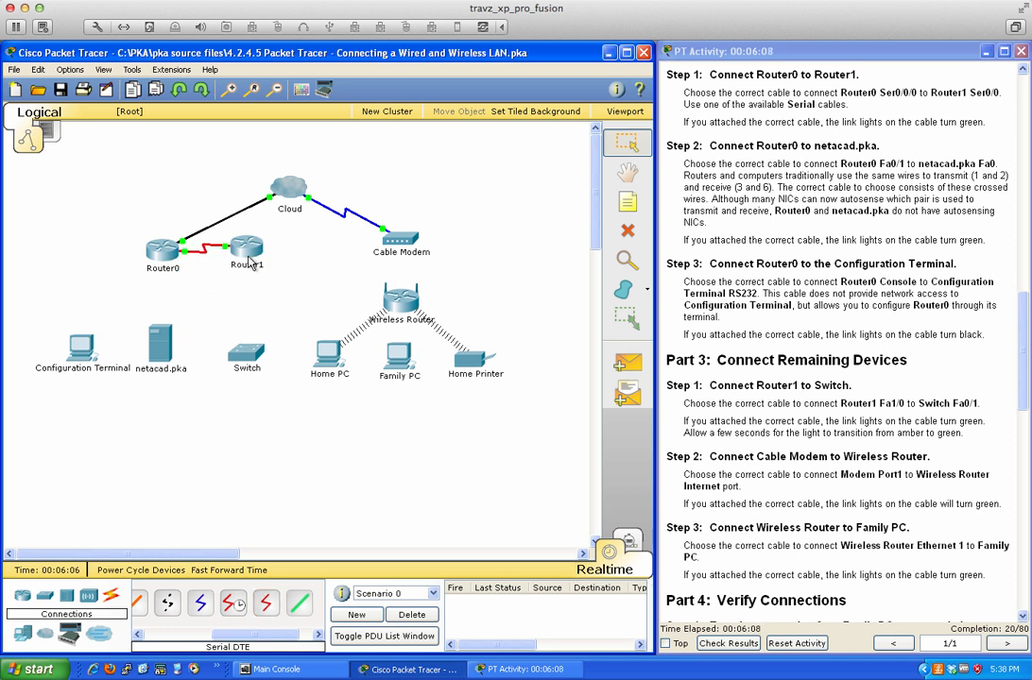
{"action": "left_click_drag", "start_coordinate": [250, 257], "coordinate": [258, 254]}
{"action": "left_click", "coordinate": [314, 371]}
{"action": "scroll", "coordinate": [816, 164], "scroll_direction": "down", "scroll_amount": 1}
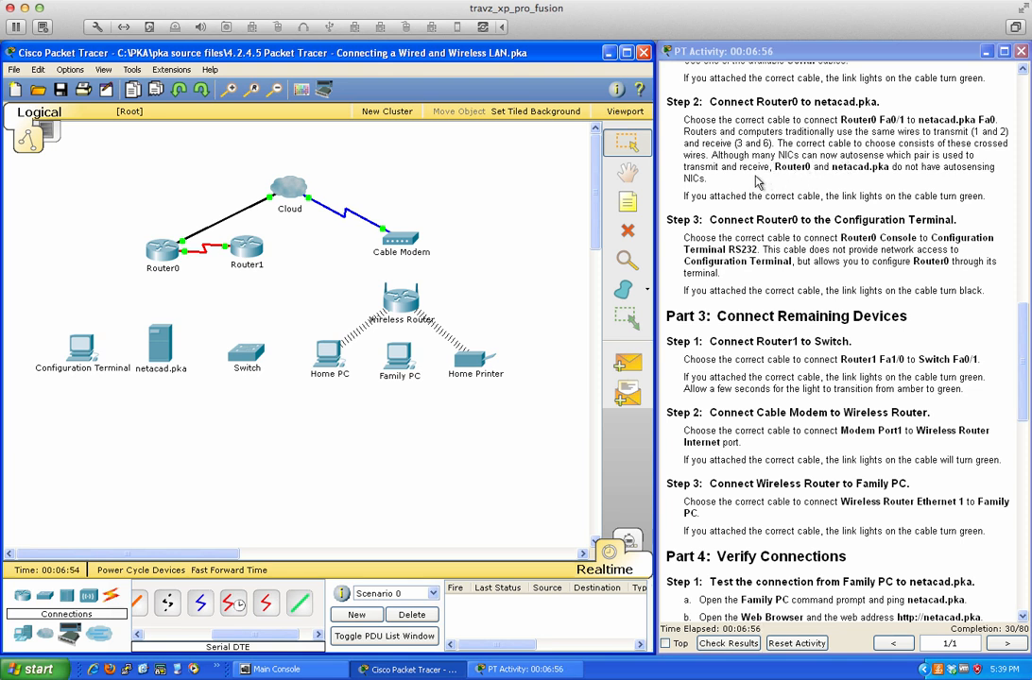
- Connect FastEthernet0 on netacad.pka to FastEthernet0/1 on Router0 with a Copper Straight-Through cable
{"action": "left_click", "coordinate": [155, 636]}
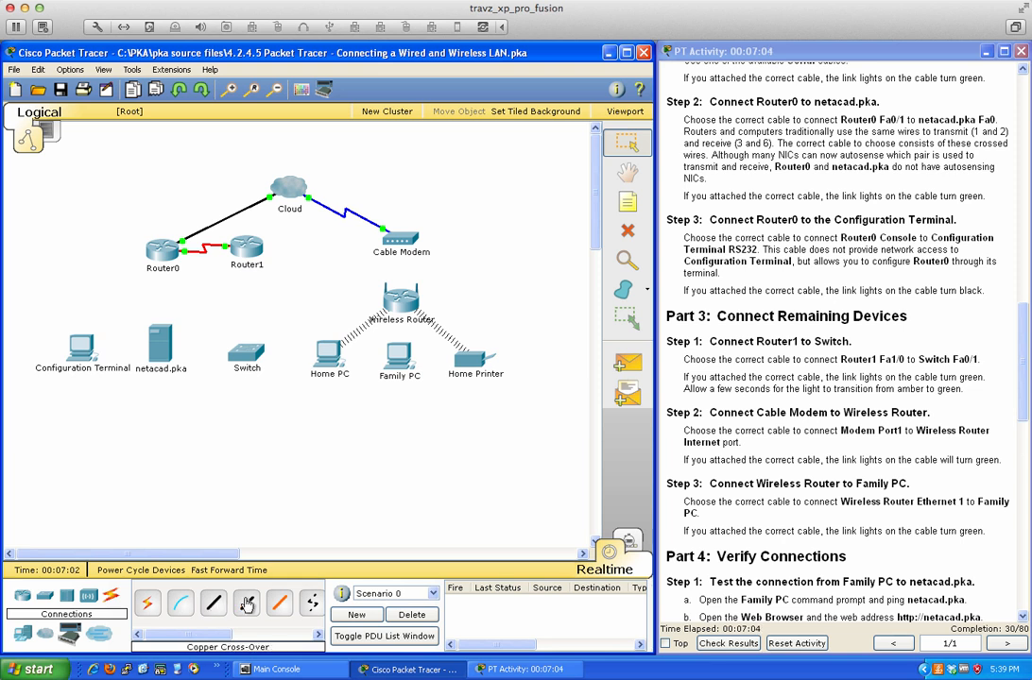
{"action": "left_click", "coordinate": [213, 603]}
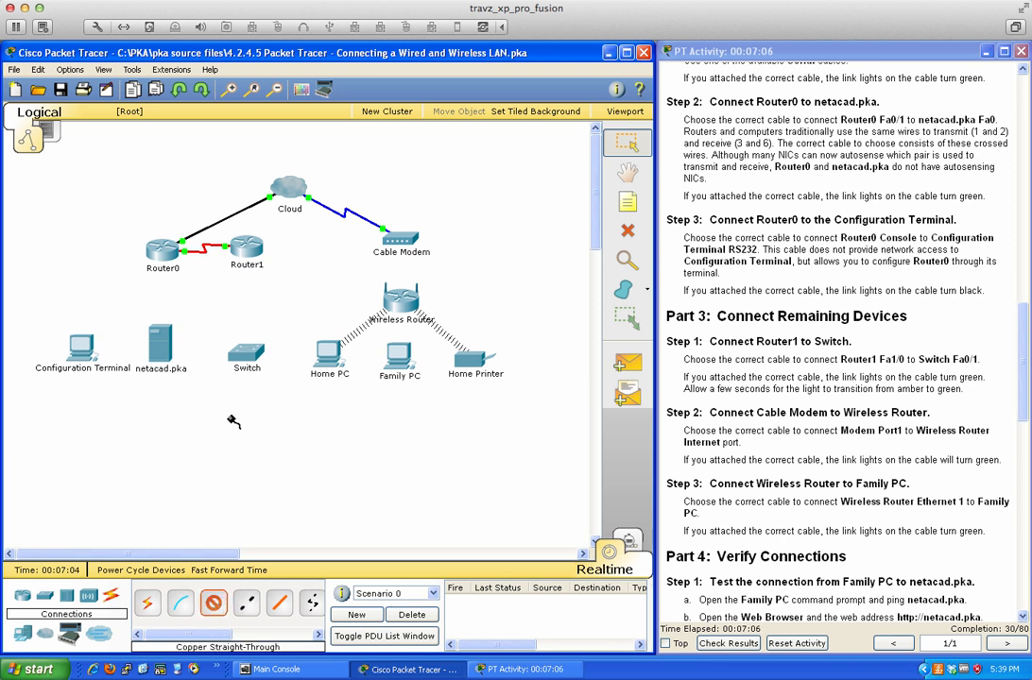
{"action": "left_click", "coordinate": [164, 349]}
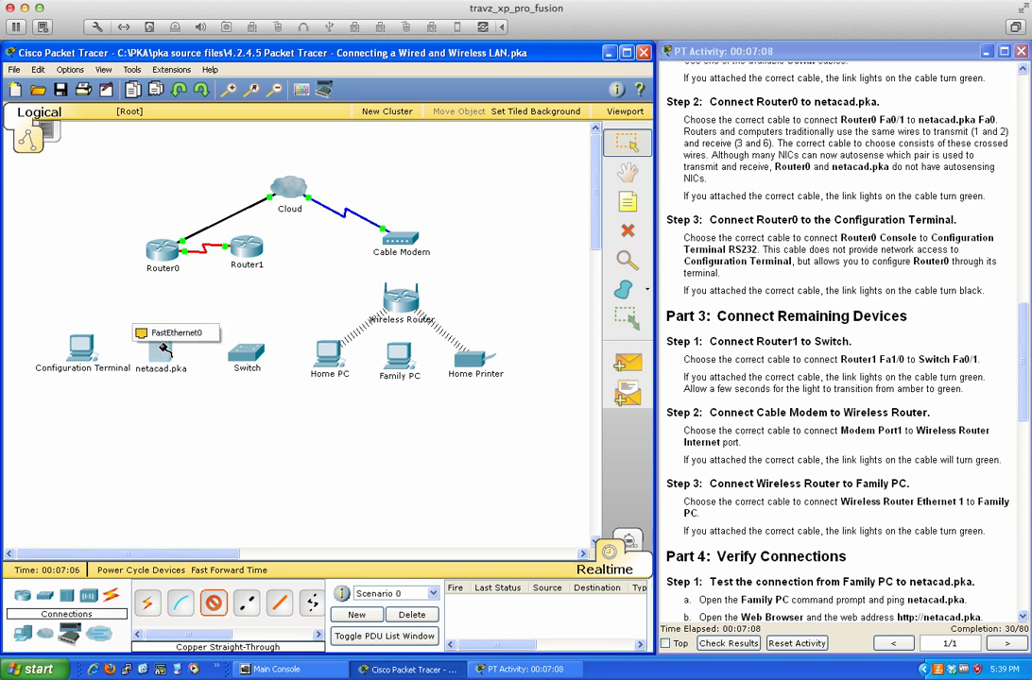
{"action": "left_click", "coordinate": [162, 333]}
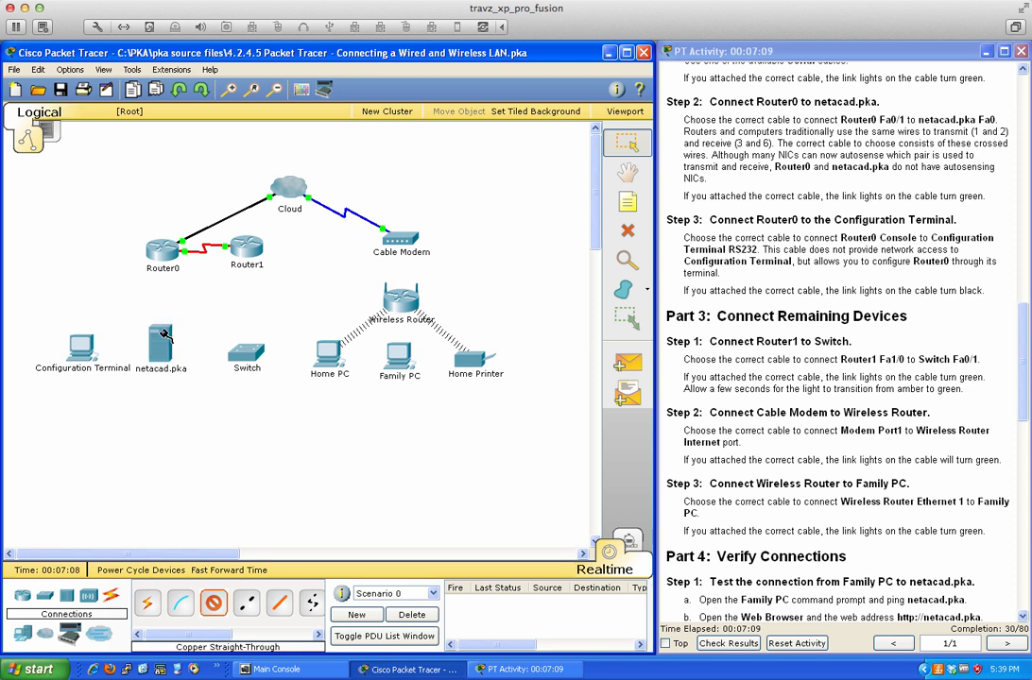
{"action": "left_click", "coordinate": [166, 256]}
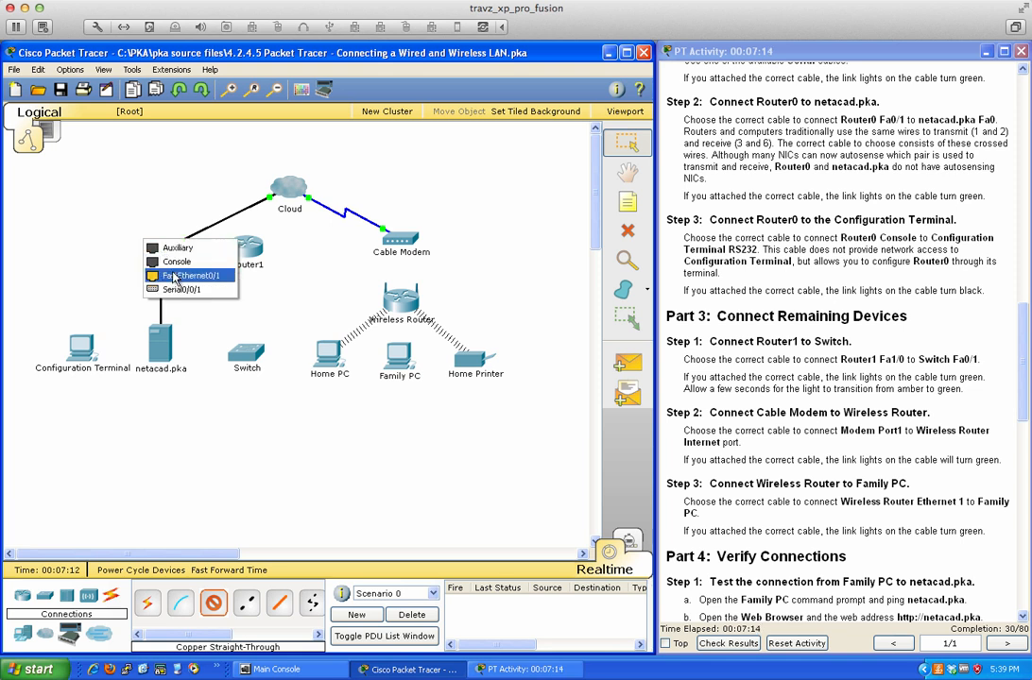
{"action": "left_click", "coordinate": [175, 277]}
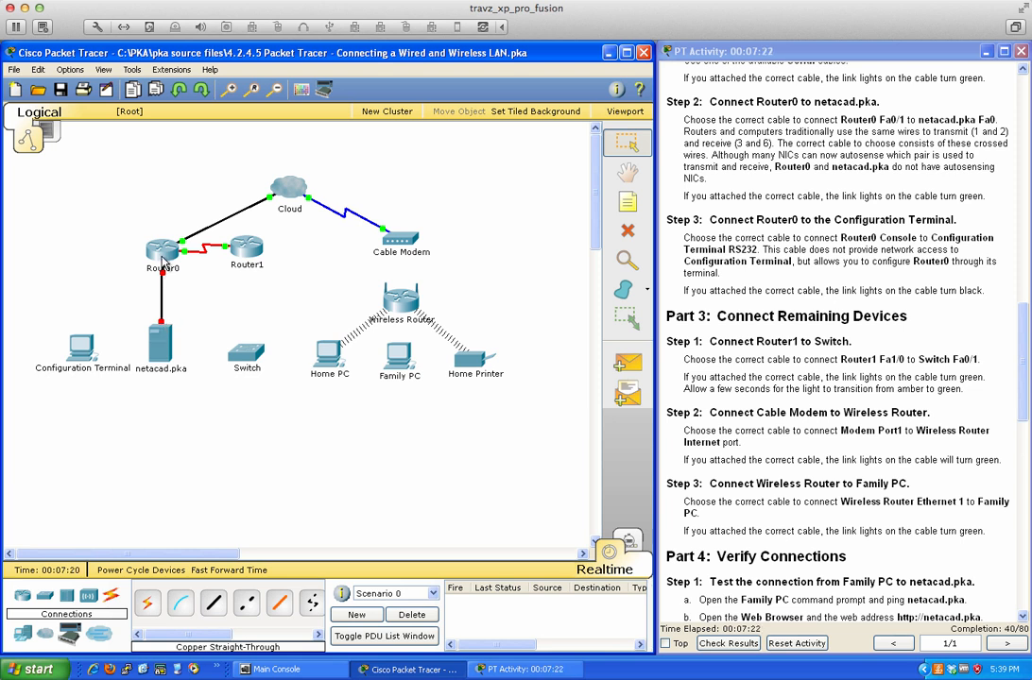
- Delete the Copper Straight-Through cable between Router0 and netacad.pka, and return to the selection tool
{"action": "mouse_move", "coordinate": [167, 328]}
{"action": "left_click", "coordinate": [627, 232]}
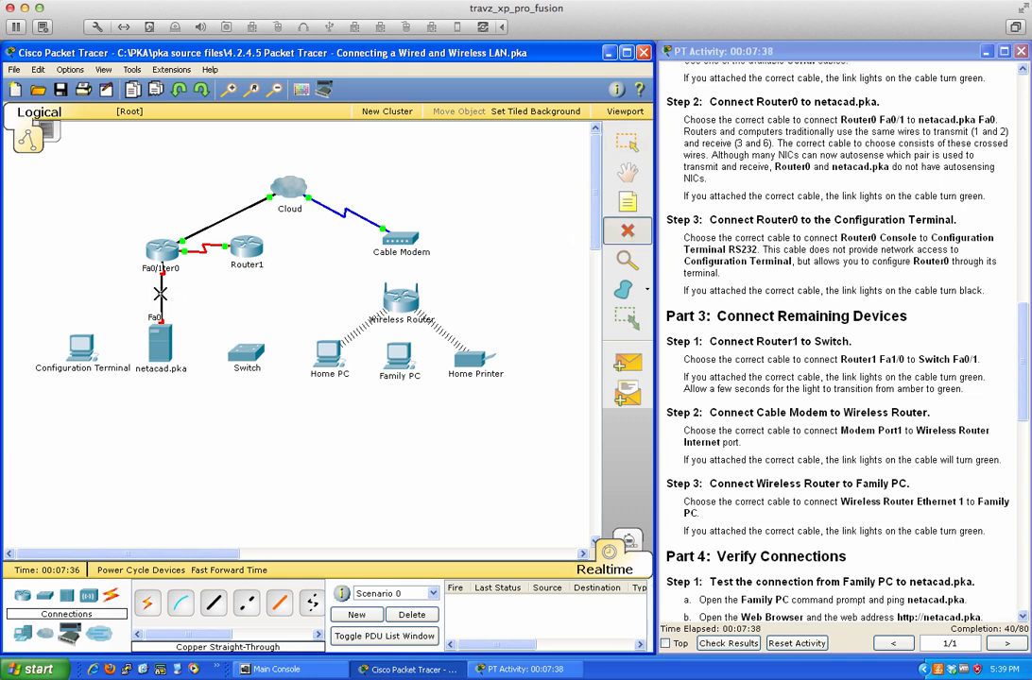
{"action": "left_click", "coordinate": [160, 294]}
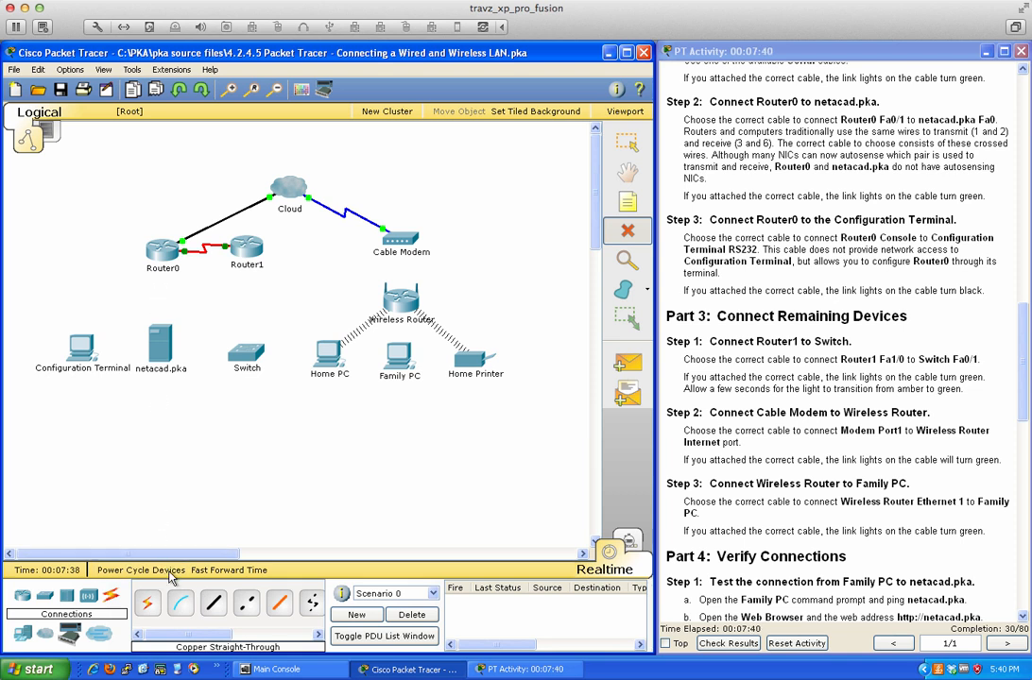
{"action": "left_click", "coordinate": [628, 172]}
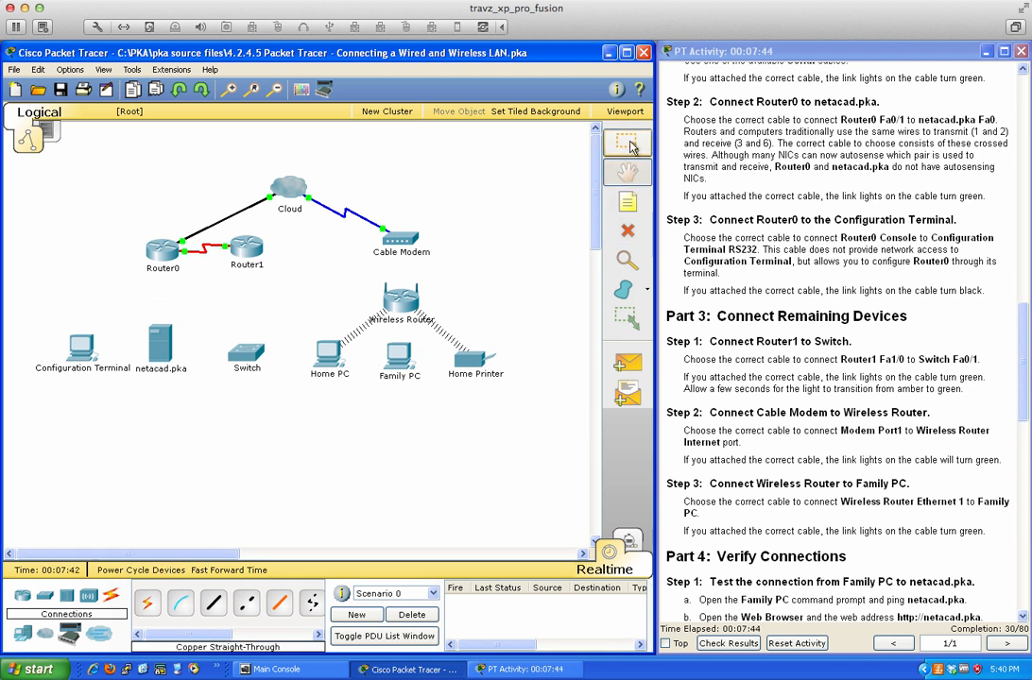
{"action": "left_click", "coordinate": [630, 143]}
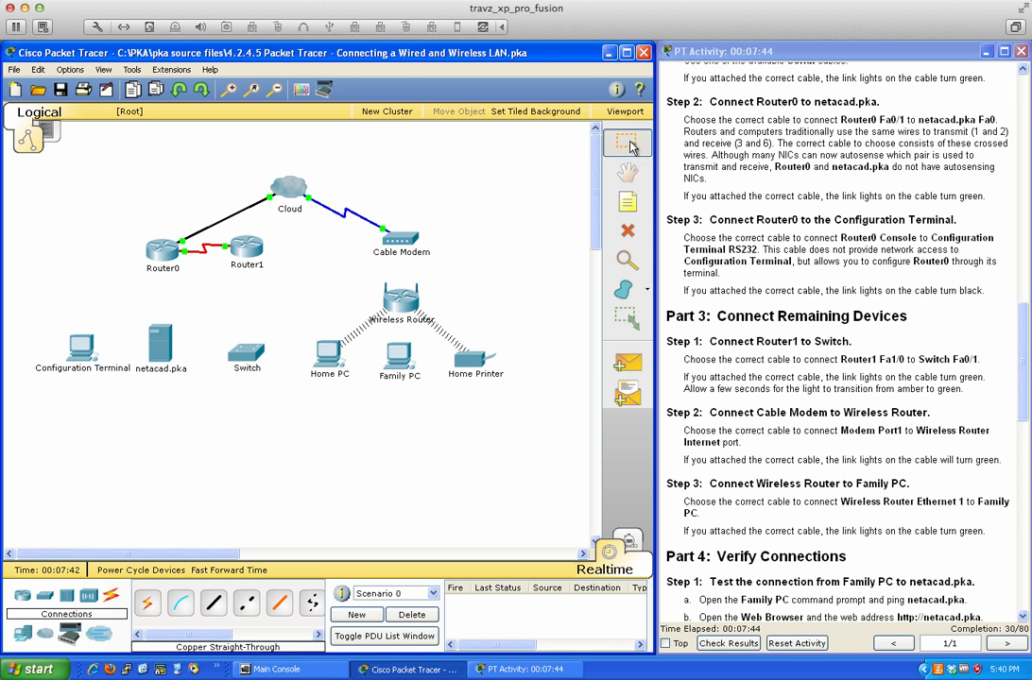
- Connect FastEthernet0 on netacad.pka to FastEthernet0/1 on Router0 with a Copper Cross-Over cable
{"action": "left_click", "coordinate": [248, 605]}
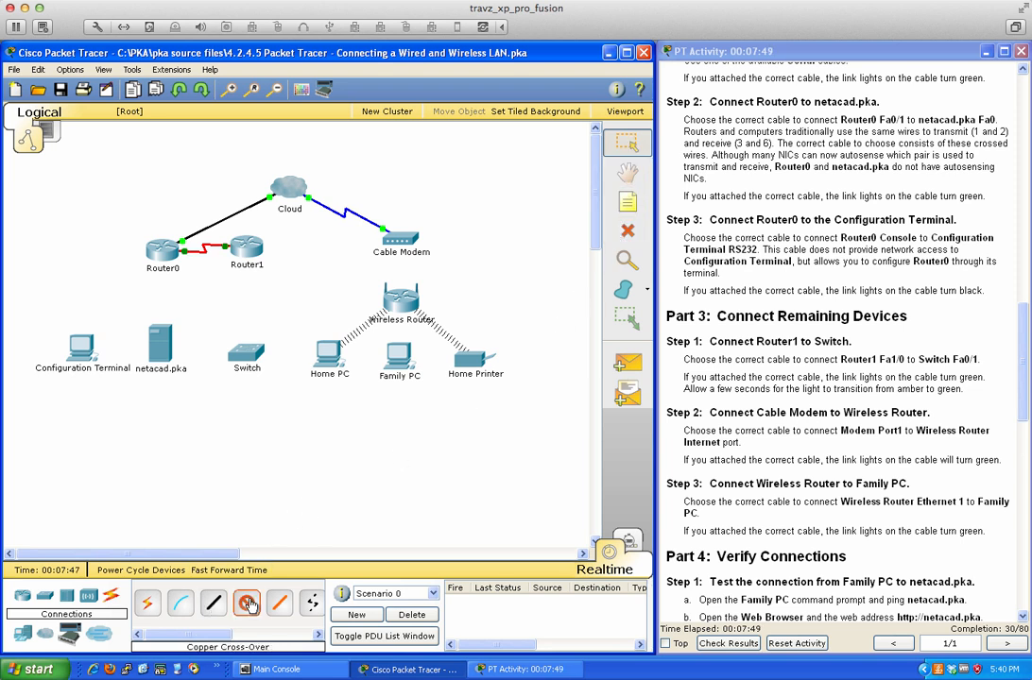
{"action": "left_click", "coordinate": [165, 356]}
{"action": "left_click", "coordinate": [179, 331]}
{"action": "left_click", "coordinate": [164, 249]}
{"action": "left_click", "coordinate": [177, 275]}
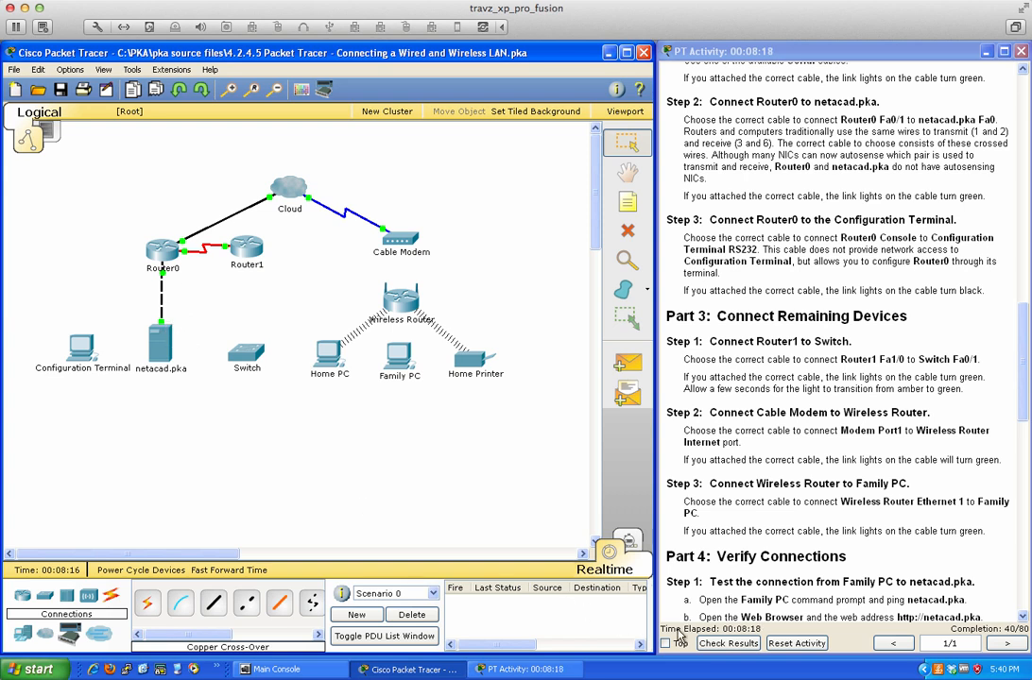
- Check the activity results, review the full list of assessment items for the cabled links, and close the results
{"action": "left_click", "coordinate": [727, 643]}
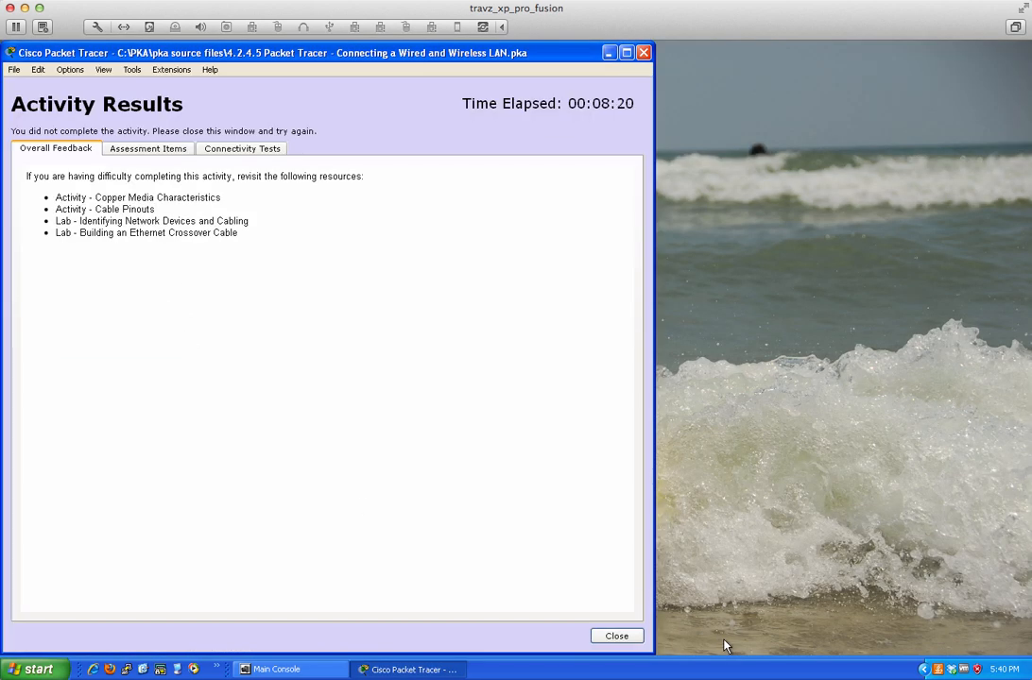
{"action": "left_click", "coordinate": [137, 147]}
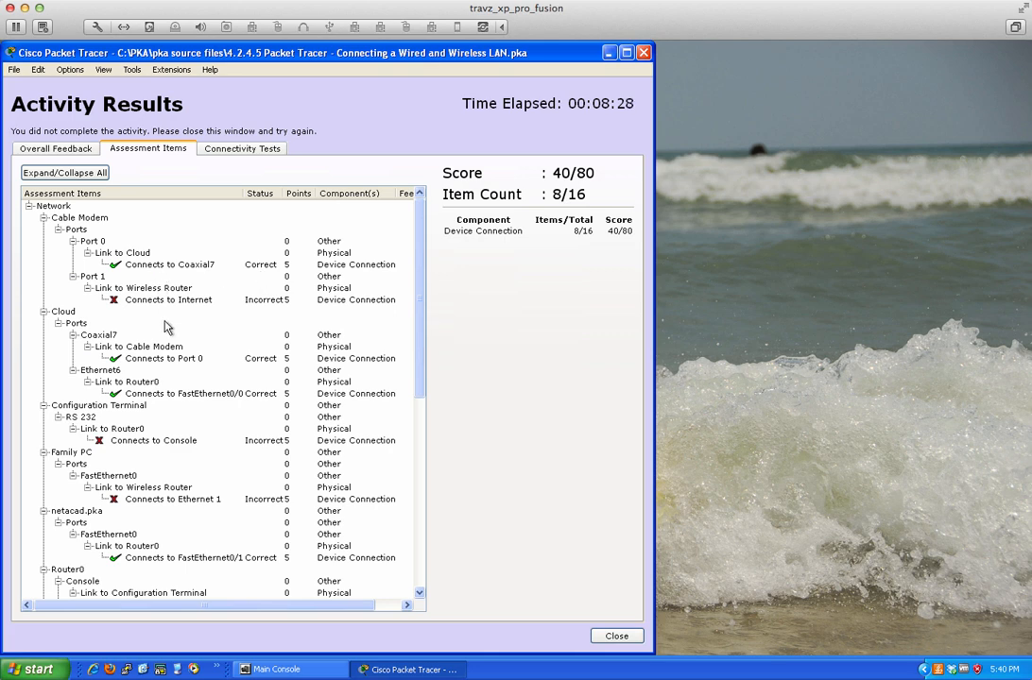
{"action": "scroll", "coordinate": [166, 325], "scroll_direction": "down", "scroll_amount": 3}
{"action": "scroll", "coordinate": [166, 326], "scroll_direction": "down", "scroll_amount": 9}
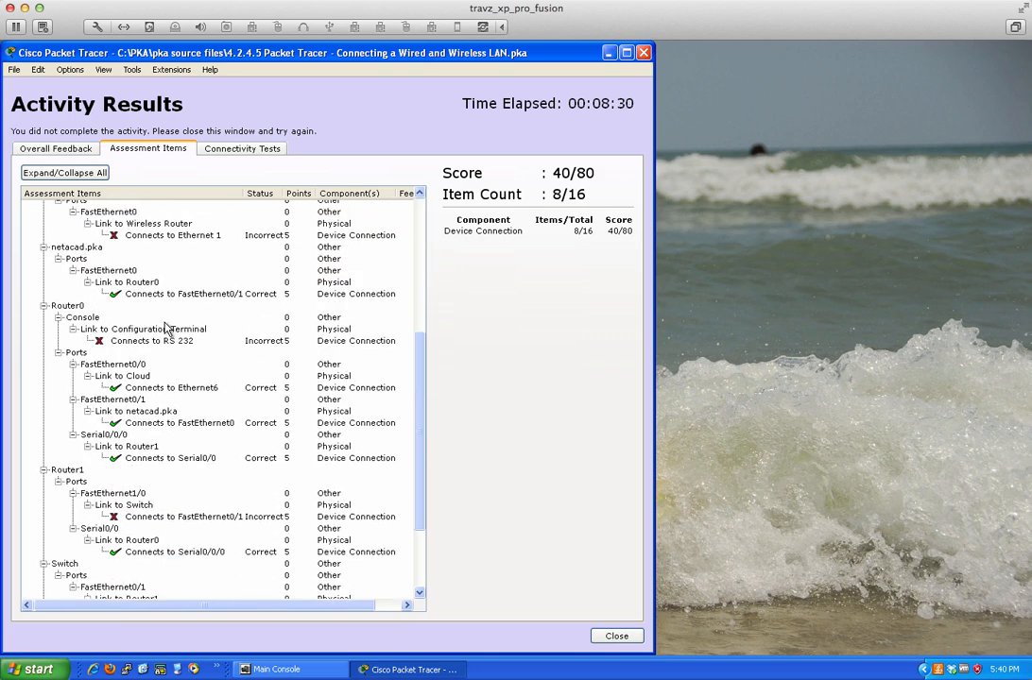
{"action": "scroll", "coordinate": [166, 327], "scroll_direction": "down", "scroll_amount": 1}
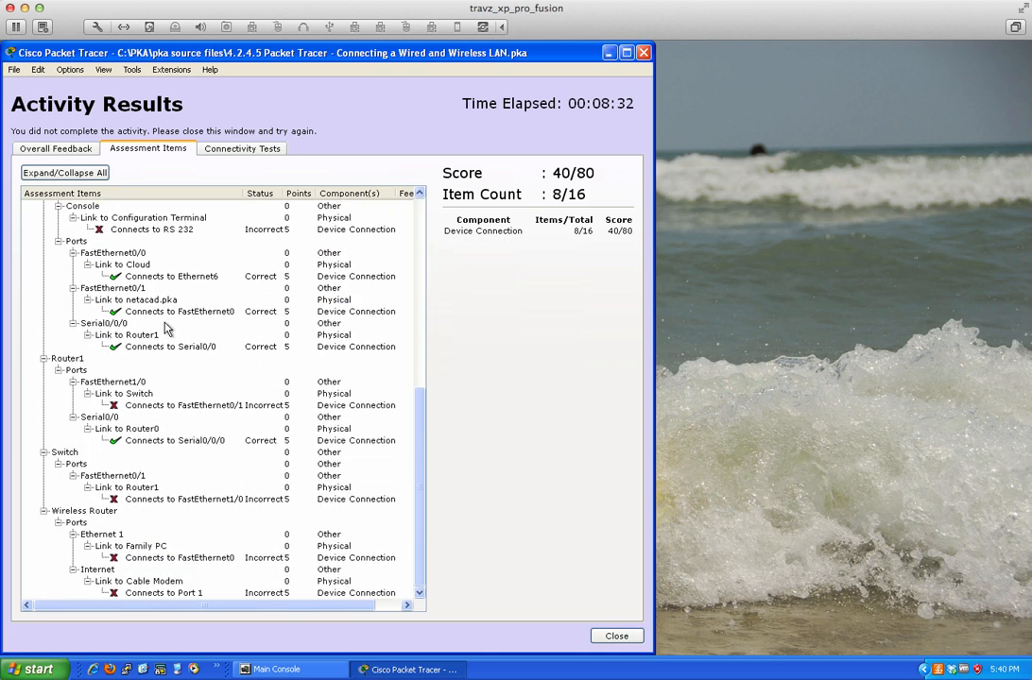
{"action": "scroll", "coordinate": [166, 328], "scroll_direction": "up", "scroll_amount": 13}
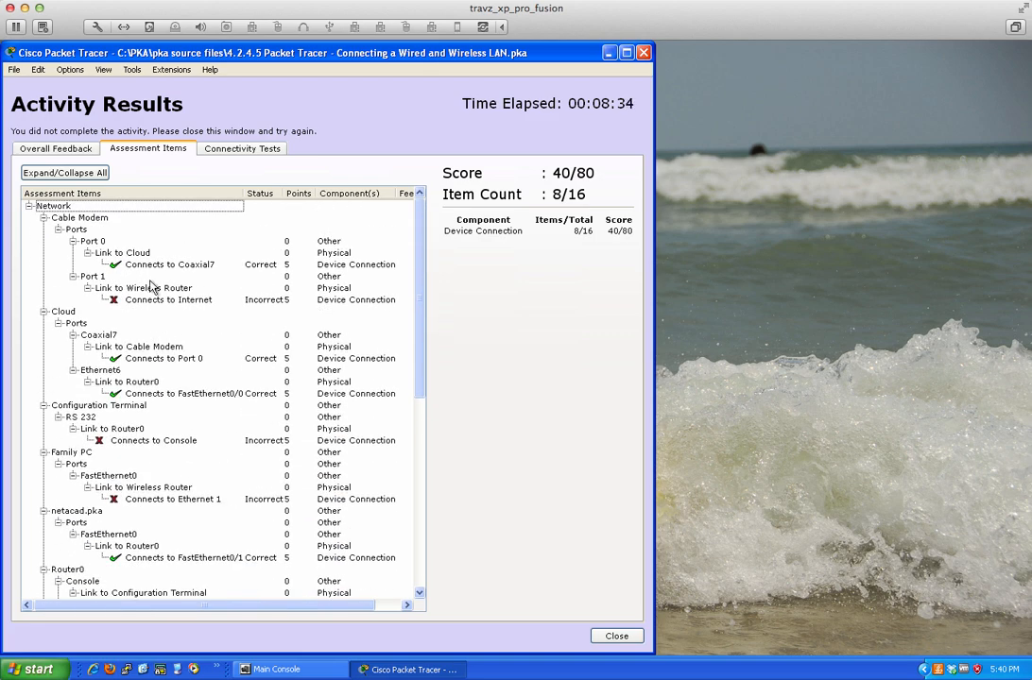
{"action": "left_click", "coordinate": [615, 636]}
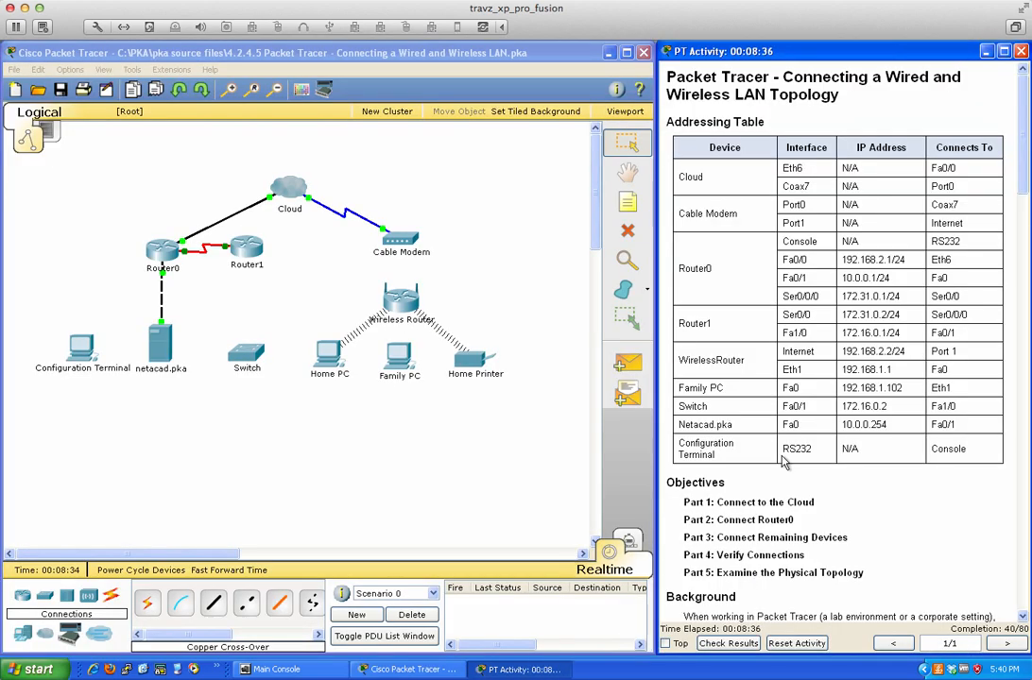
- Connect RS 232 on the Configuration Terminal to Console on Router0 with a Console cable, and highlight the instruction about black link lights
{"action": "scroll", "coordinate": [791, 444], "scroll_direction": "down", "scroll_amount": 20}
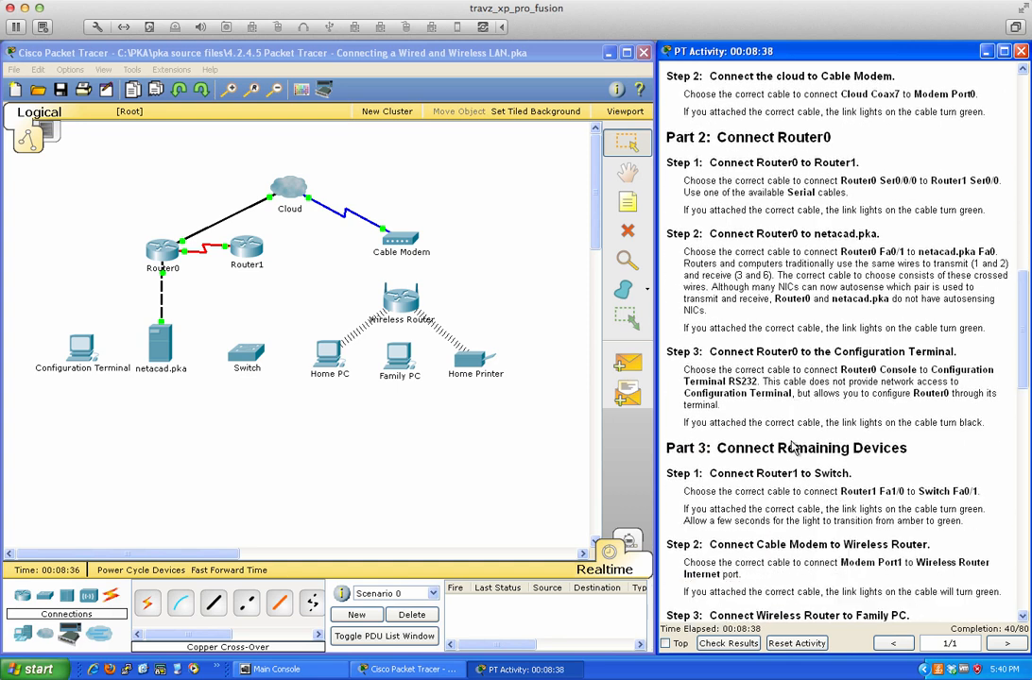
{"action": "scroll", "coordinate": [792, 444], "scroll_direction": "down", "scroll_amount": 3}
{"action": "scroll", "coordinate": [791, 444], "scroll_direction": "up", "scroll_amount": 3}
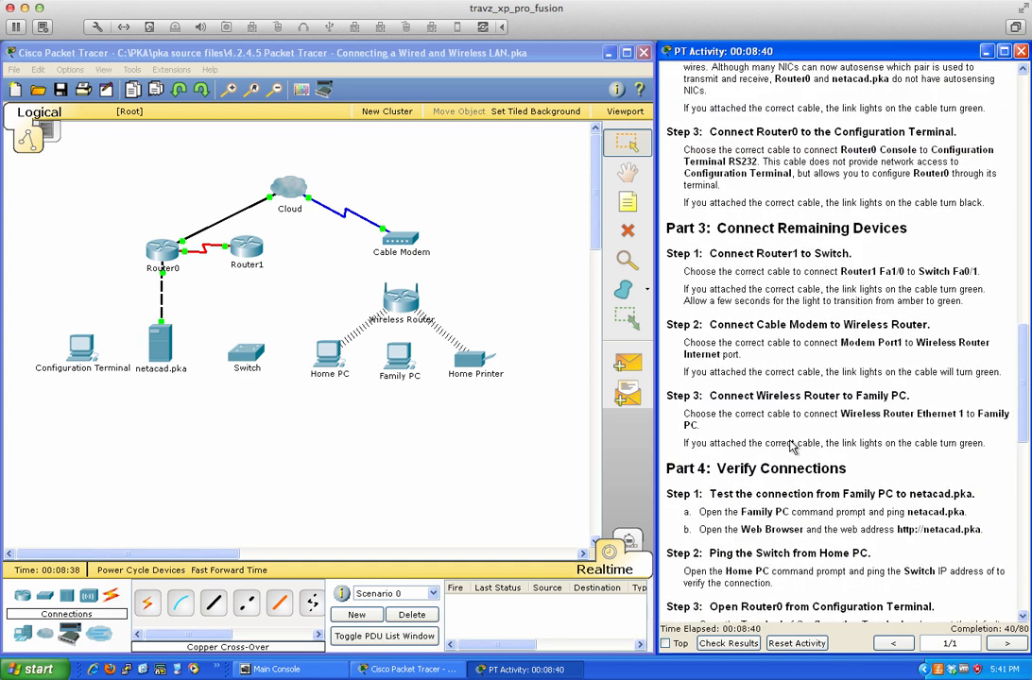
{"action": "scroll", "coordinate": [791, 446], "scroll_direction": "up", "scroll_amount": 1}
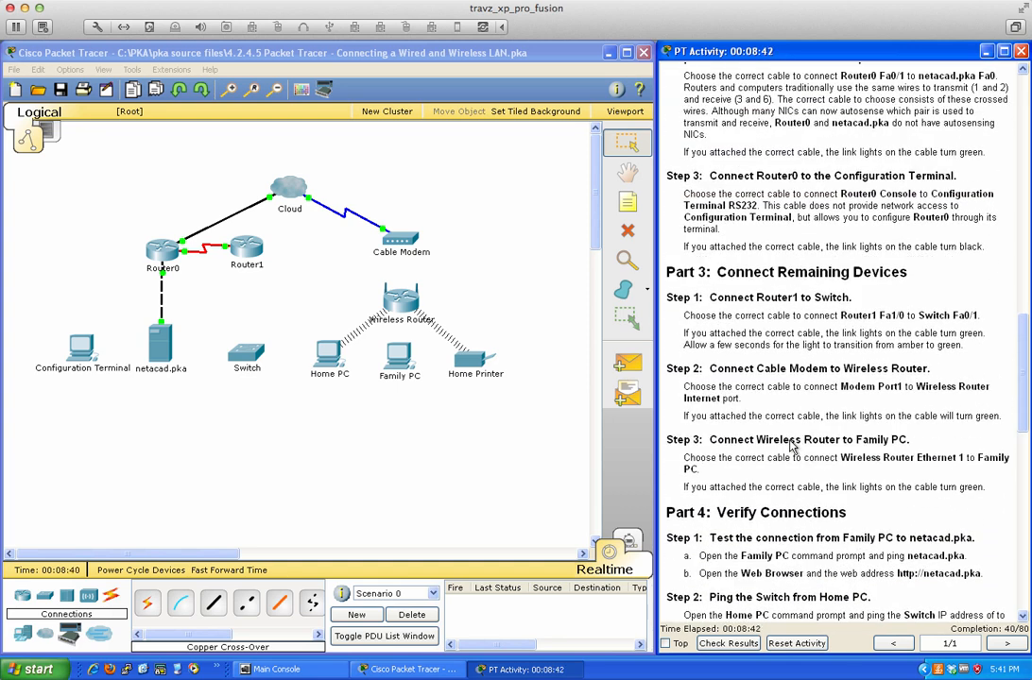
{"action": "scroll", "coordinate": [792, 445], "scroll_direction": "down", "scroll_amount": 1}
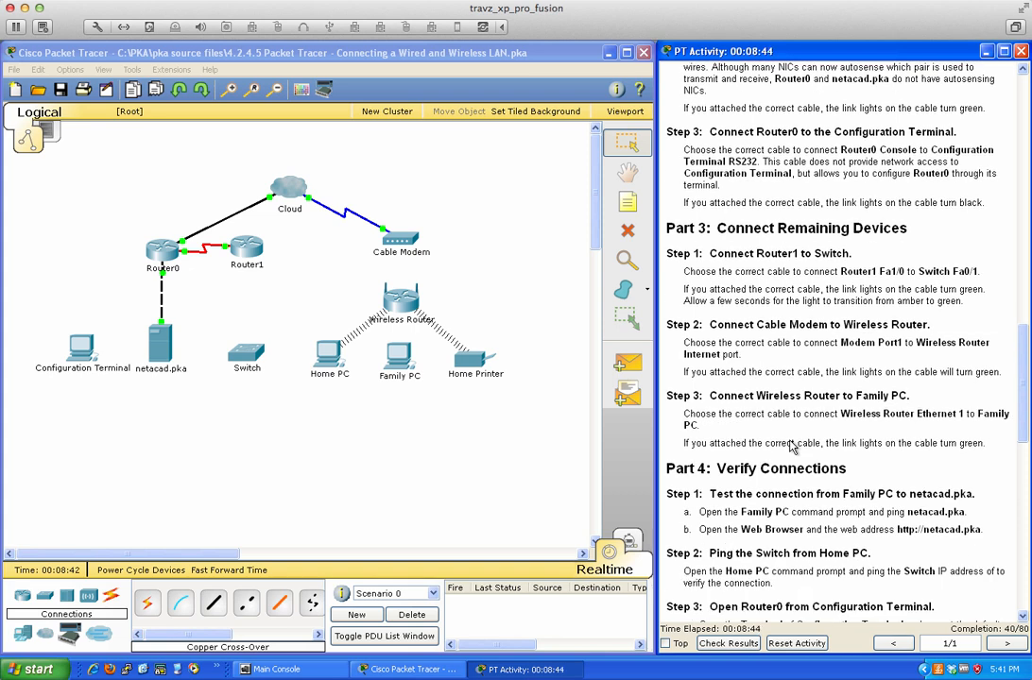
{"action": "scroll", "coordinate": [791, 446], "scroll_direction": "down", "scroll_amount": 1}
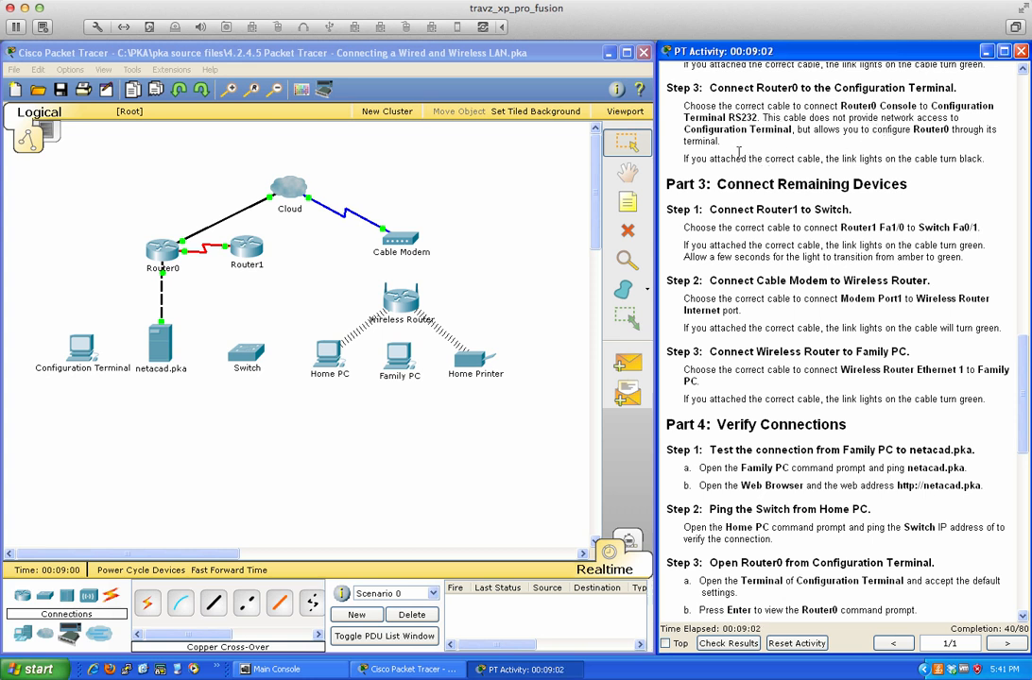
{"action": "left_click", "coordinate": [181, 605]}
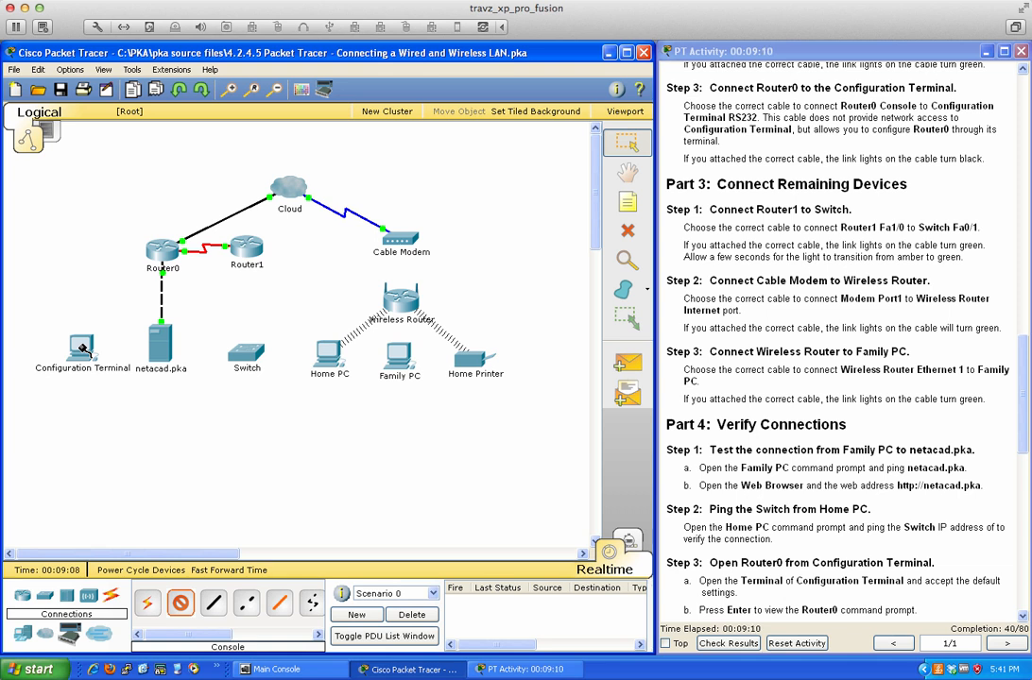
{"action": "left_click", "coordinate": [82, 349]}
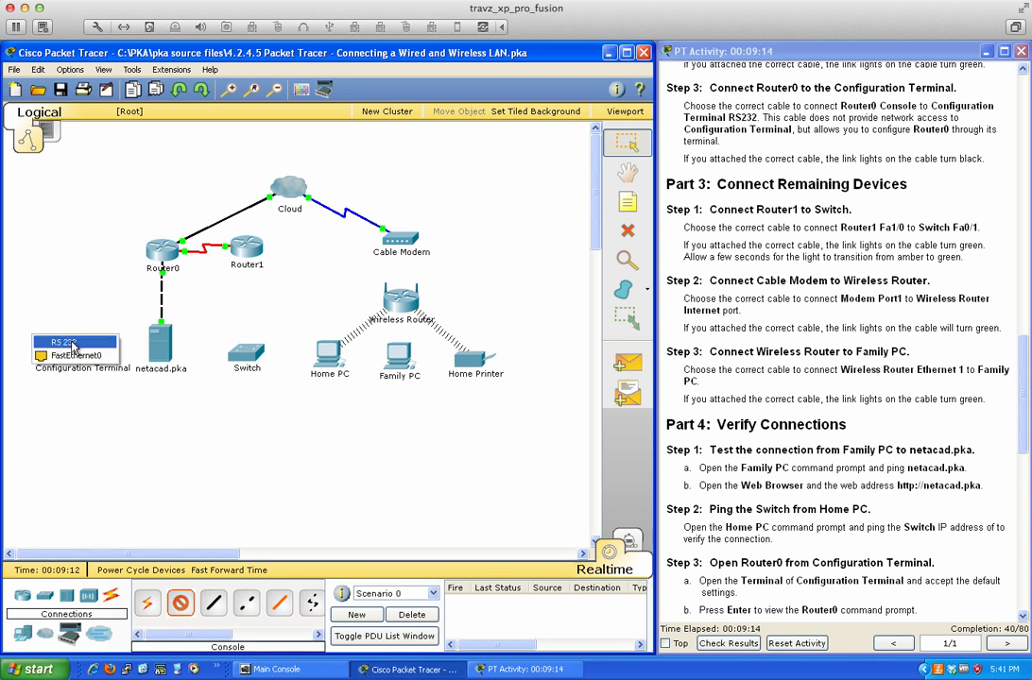
{"action": "left_click", "coordinate": [79, 346]}
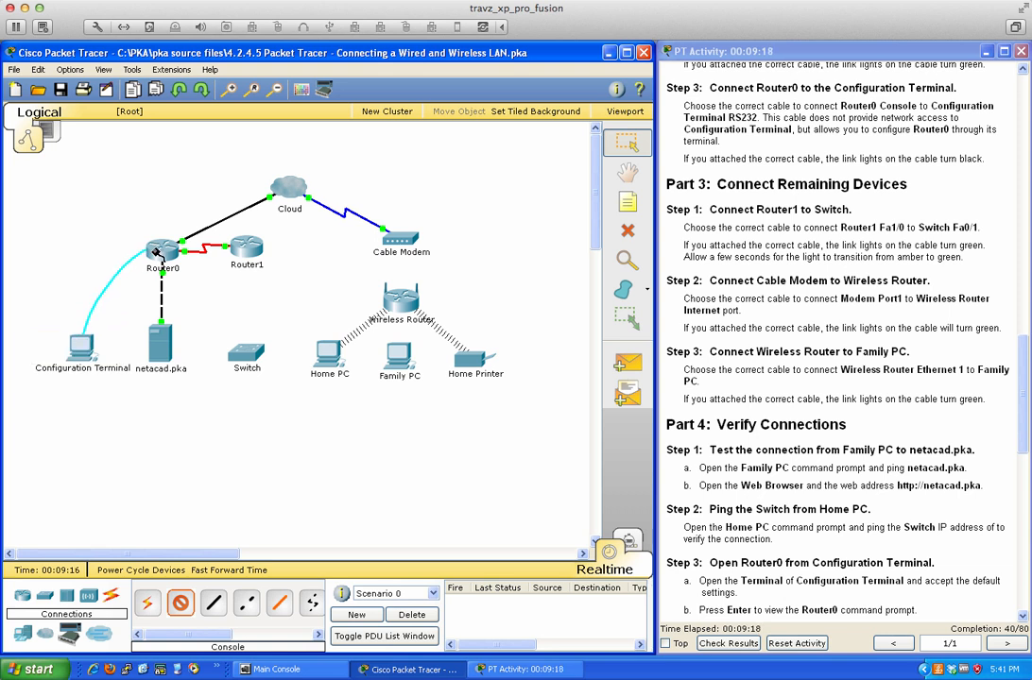
{"action": "left_click", "coordinate": [157, 253]}
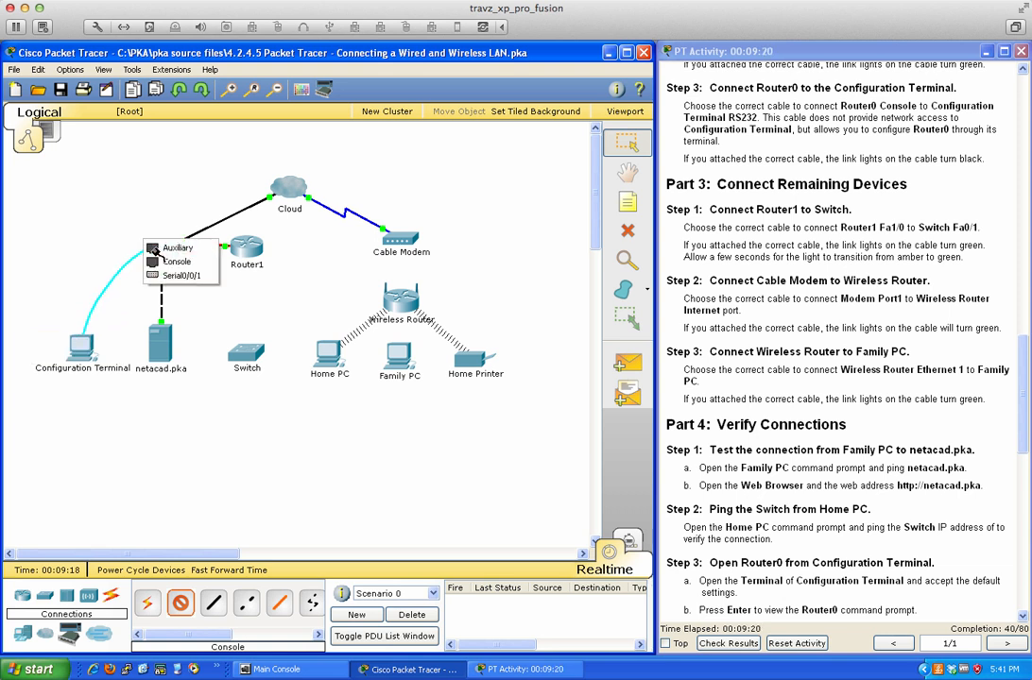
{"action": "left_click", "coordinate": [174, 263]}
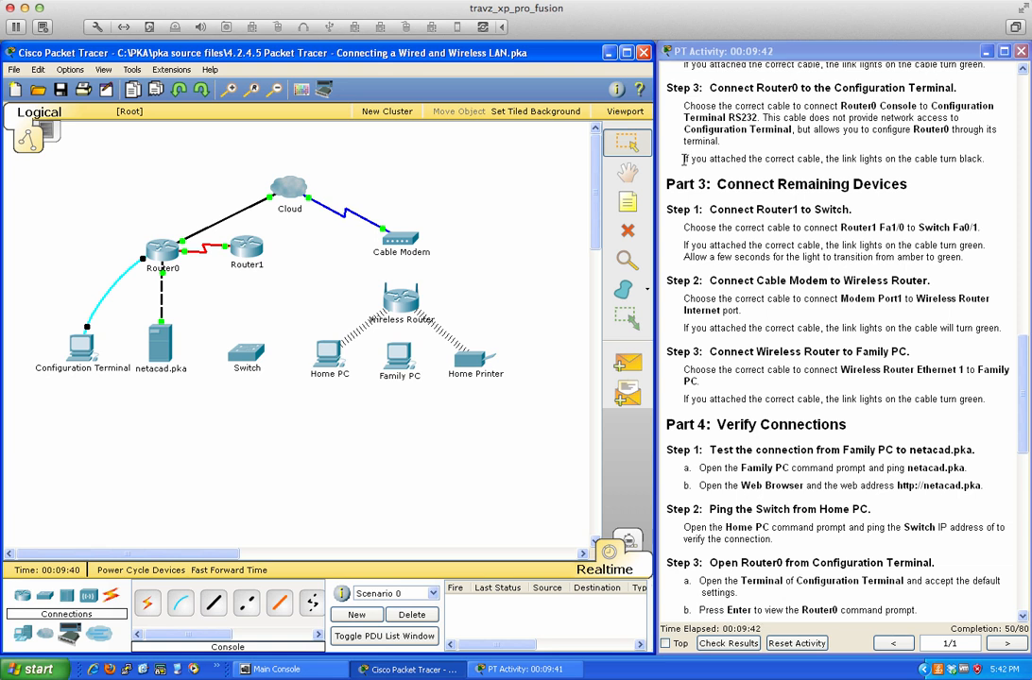
{"action": "left_click_drag", "start_coordinate": [684, 159], "coordinate": [985, 160]}
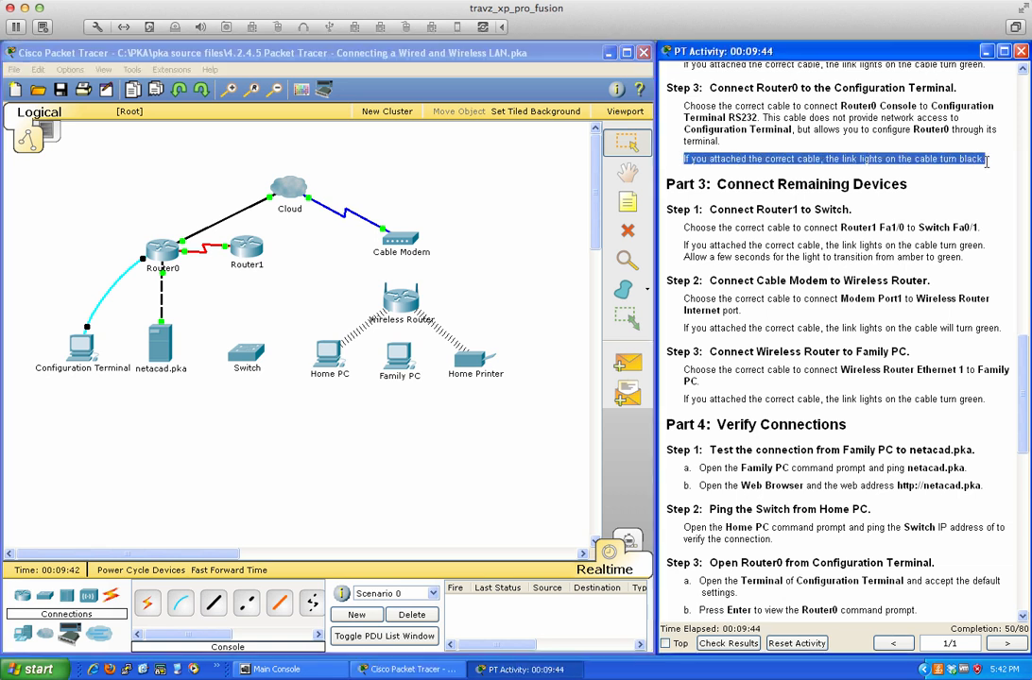
{"action": "left_click", "coordinate": [942, 179]}
- Try to attach a Copper Straight-Through cable to FastEthernet1/0 on Router1 for the link to the Switch
{"action": "scroll", "coordinate": [860, 213], "scroll_direction": "down", "scroll_amount": 2}
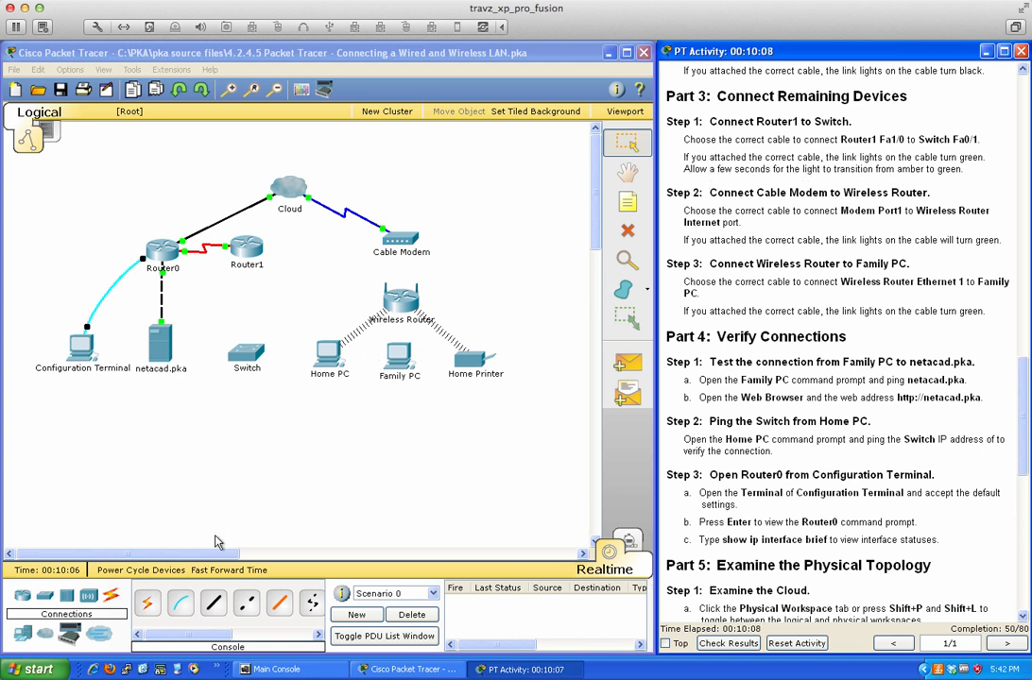
{"action": "left_click", "coordinate": [216, 603]}
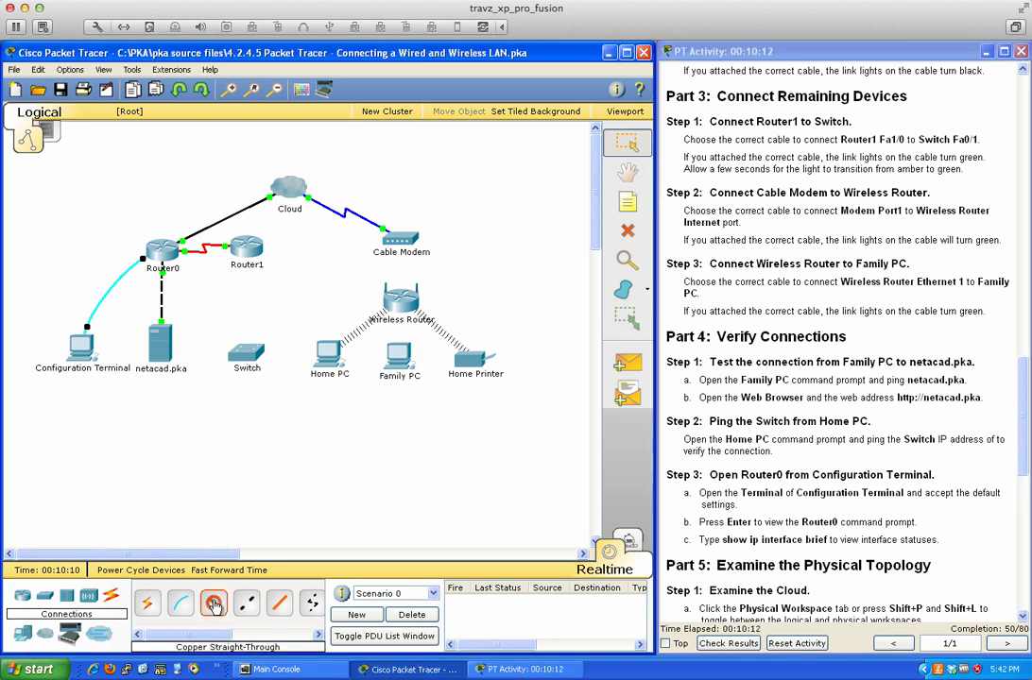
{"action": "left_click", "coordinate": [244, 249]}
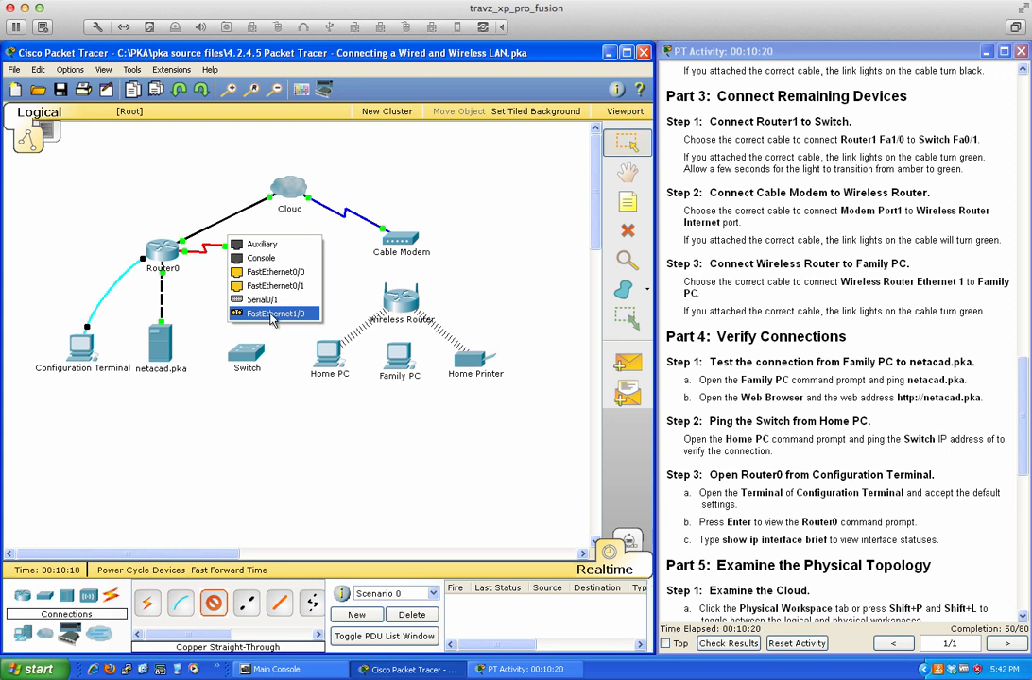
{"action": "left_click", "coordinate": [236, 315]}
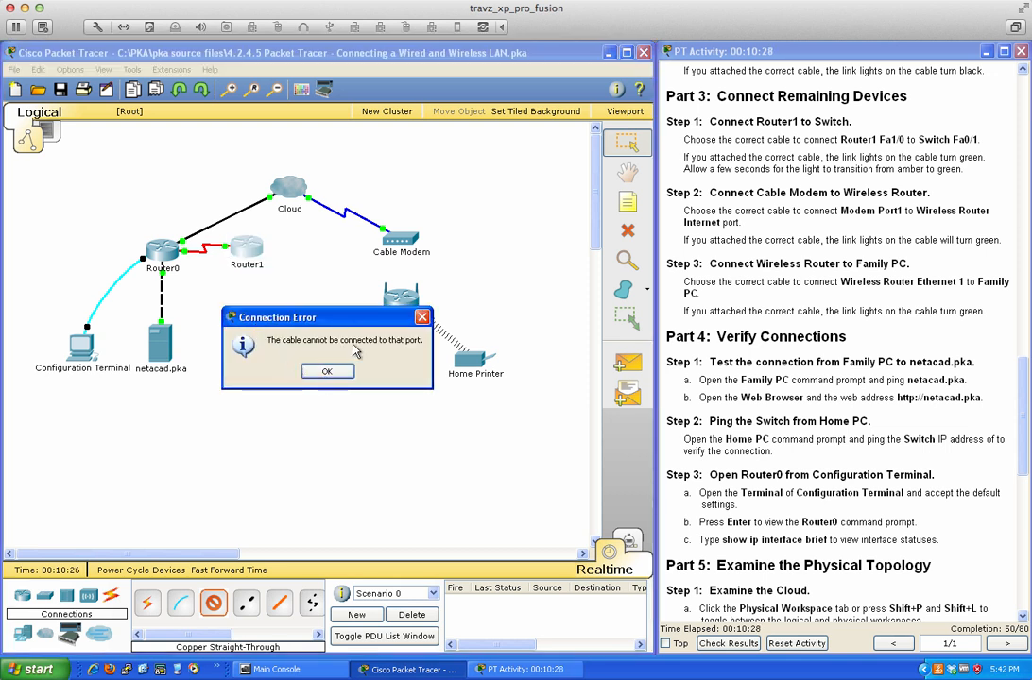
{"action": "left_click", "coordinate": [318, 377]}
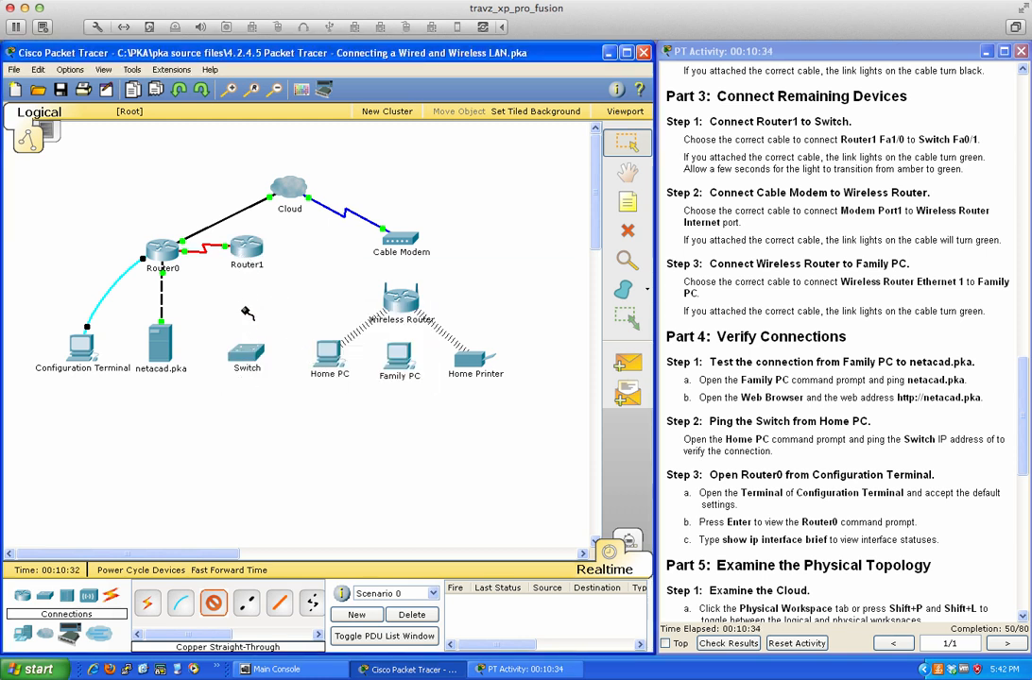
{"action": "left_click", "coordinate": [250, 257]}
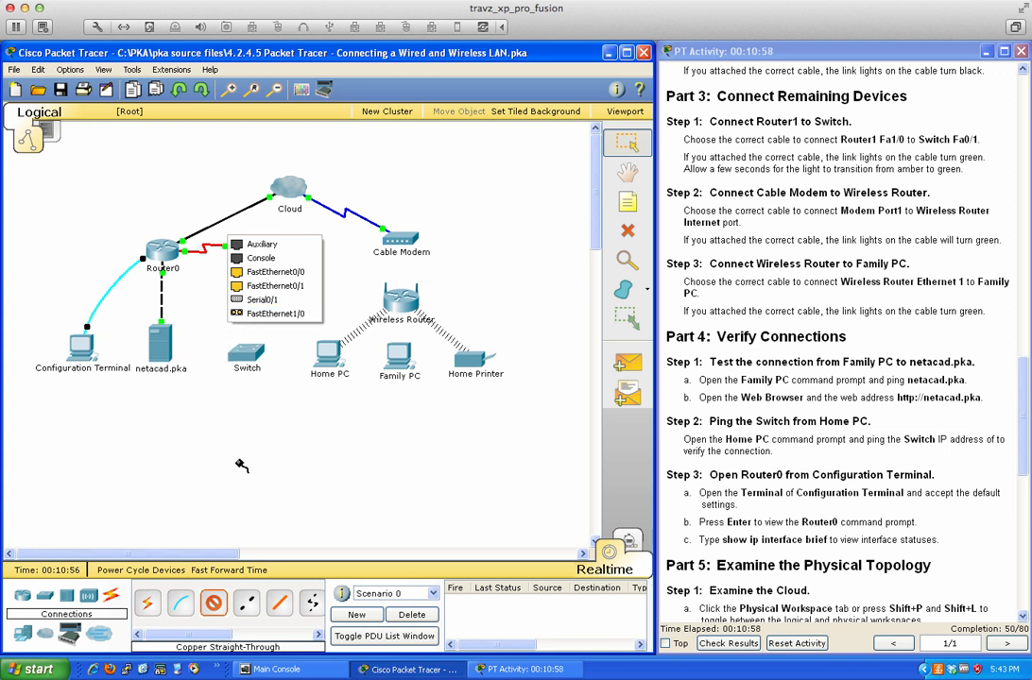
- Connect FastEthernet1/0 on Router1 to FastEthernet0/1 on the Switch with a Fiber cable
{"action": "left_click_drag", "start_coordinate": [228, 634], "coordinate": [253, 633]}
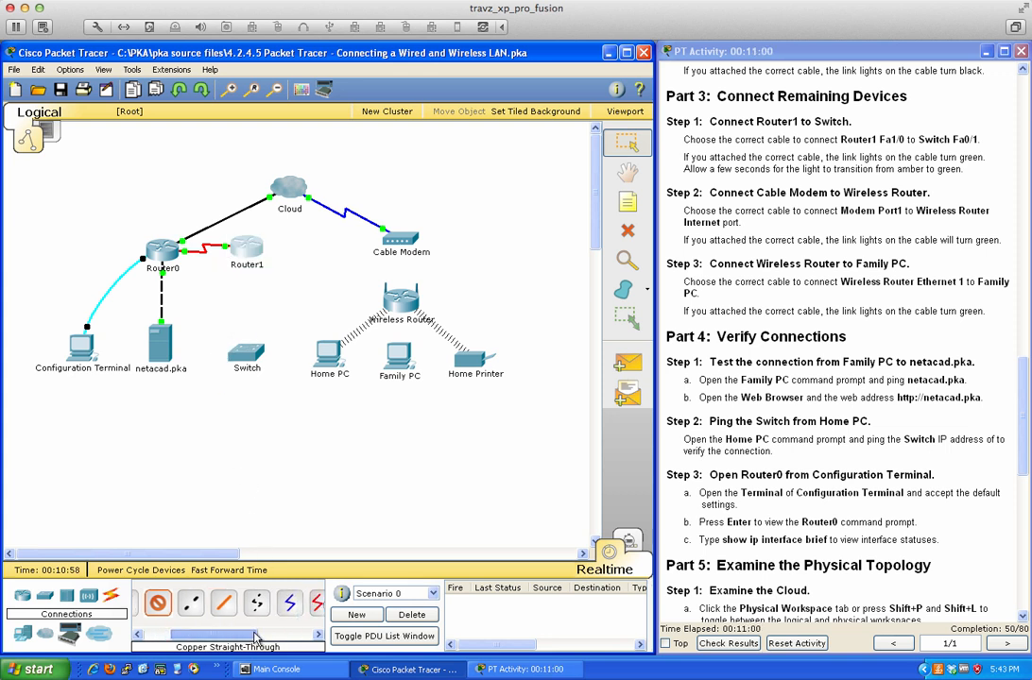
{"action": "left_click", "coordinate": [225, 603]}
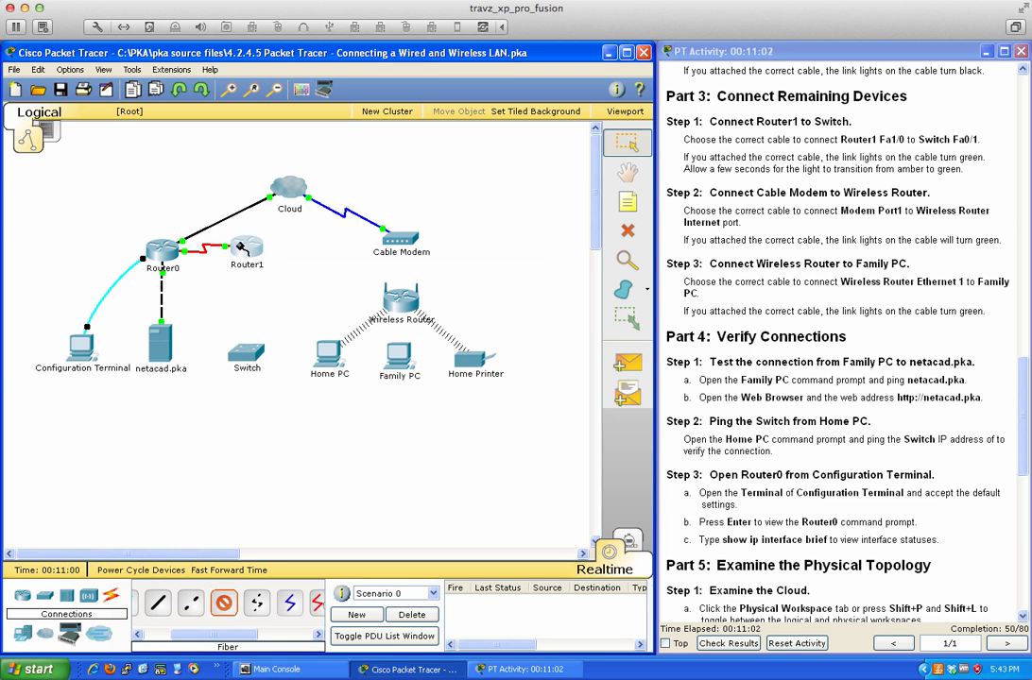
{"action": "left_click", "coordinate": [243, 247]}
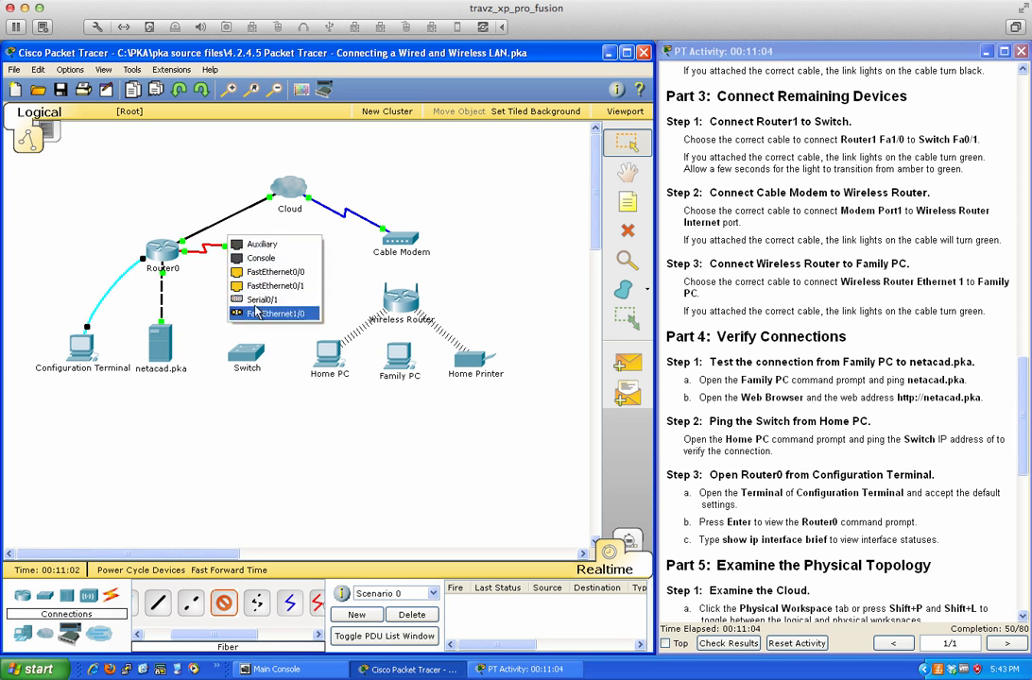
{"action": "left_click", "coordinate": [264, 316]}
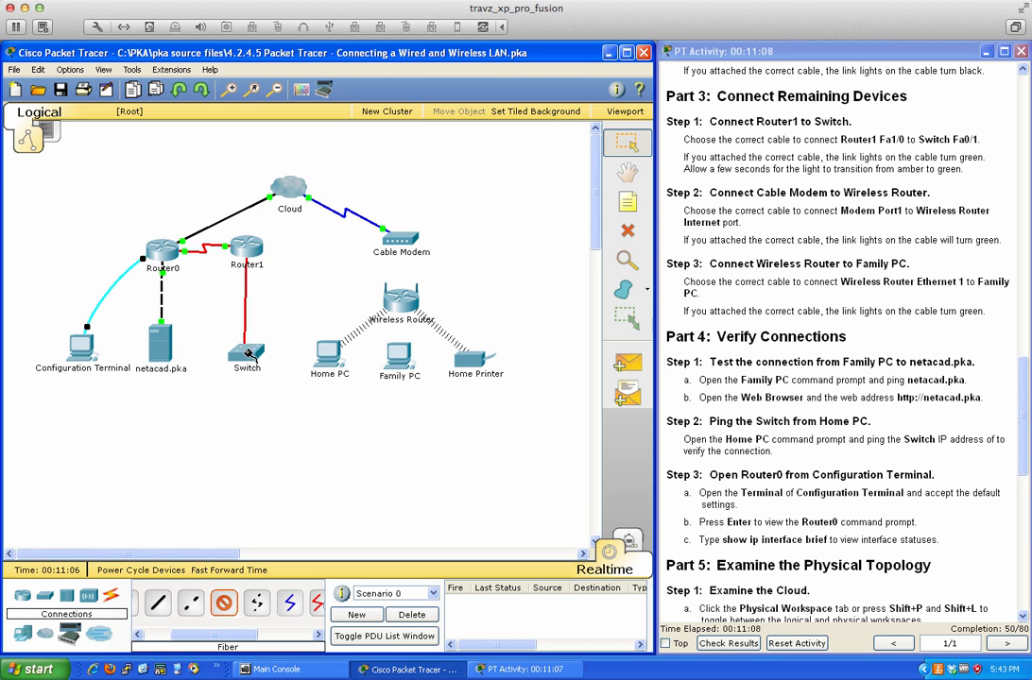
{"action": "left_click", "coordinate": [252, 352]}
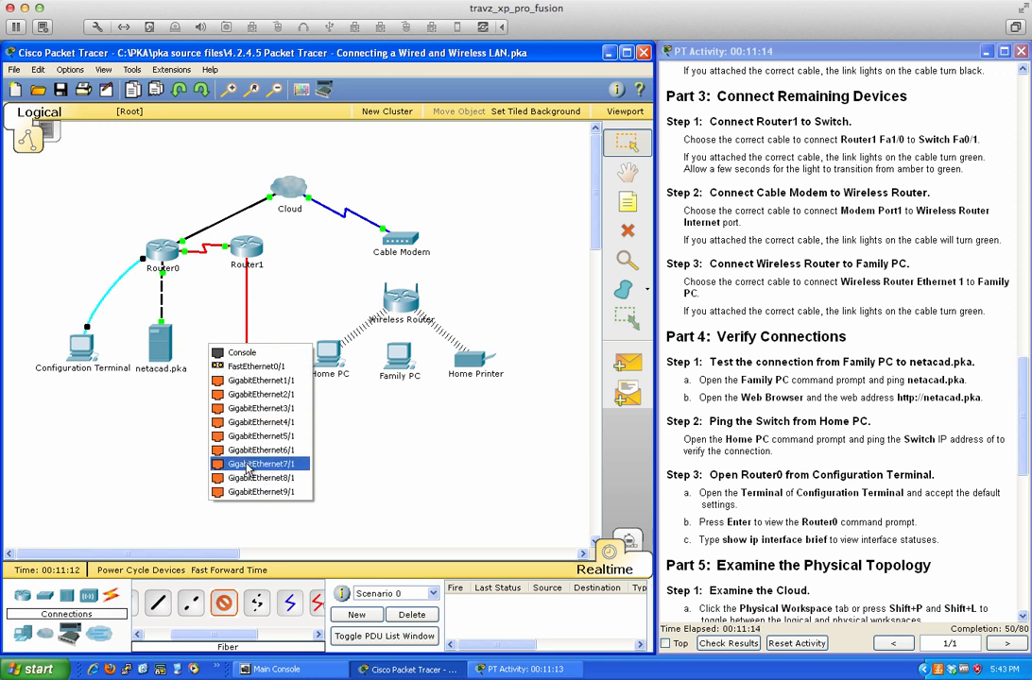
{"action": "left_click", "coordinate": [223, 367]}
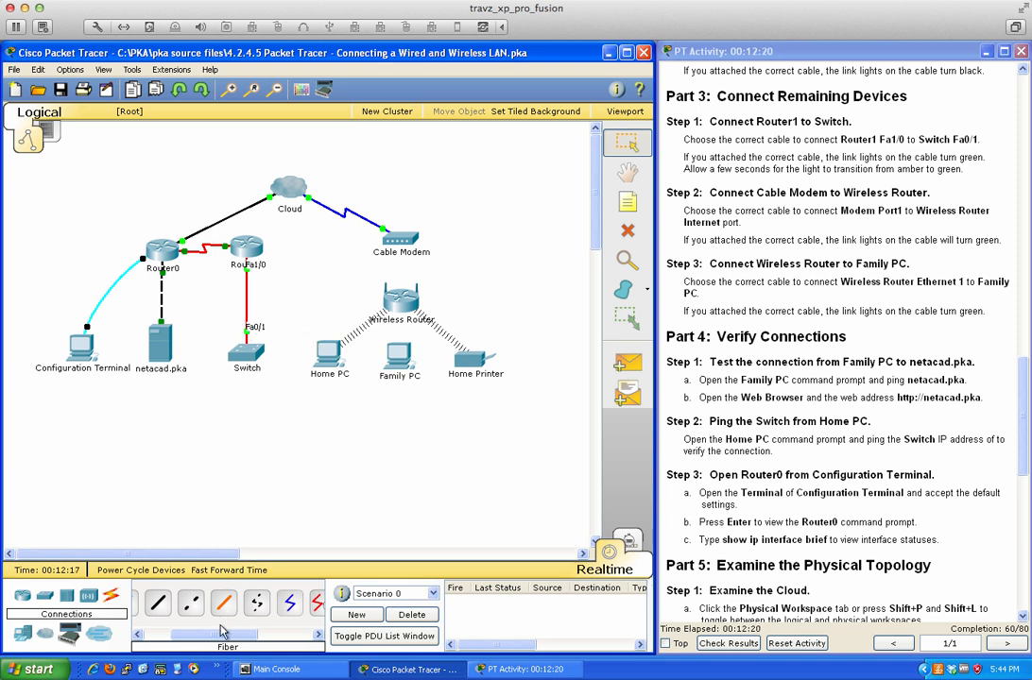
- Connect Port 1 on the Cable Modem to the Internet port on the Wireless Router with a Copper Straight-Through cable
{"action": "left_click_drag", "start_coordinate": [222, 631], "coordinate": [192, 629]}
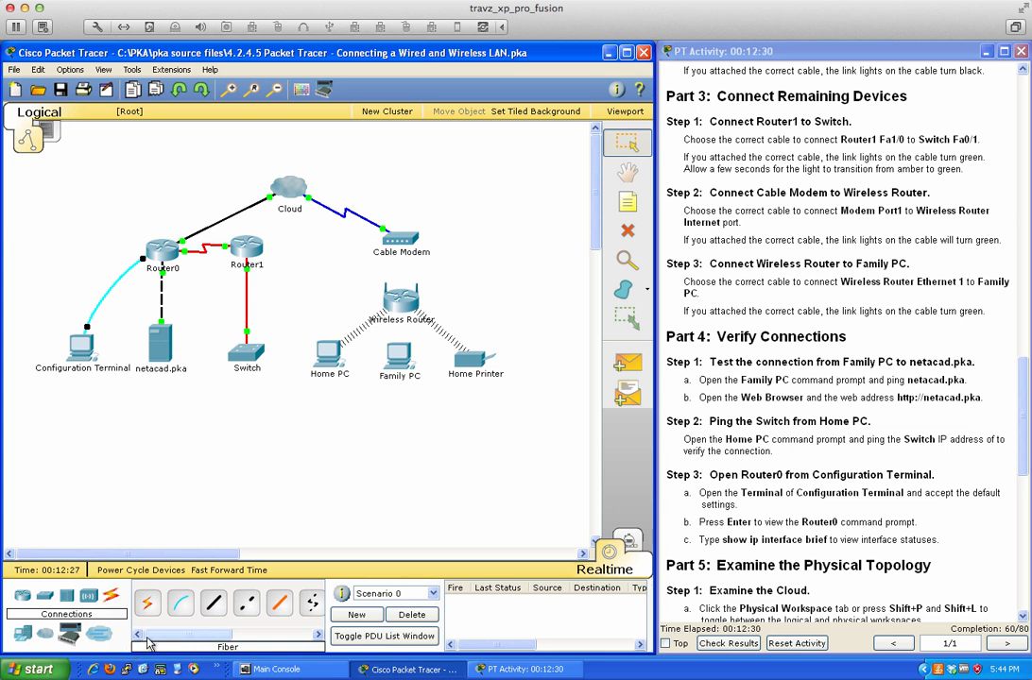
{"action": "left_click", "coordinate": [213, 604]}
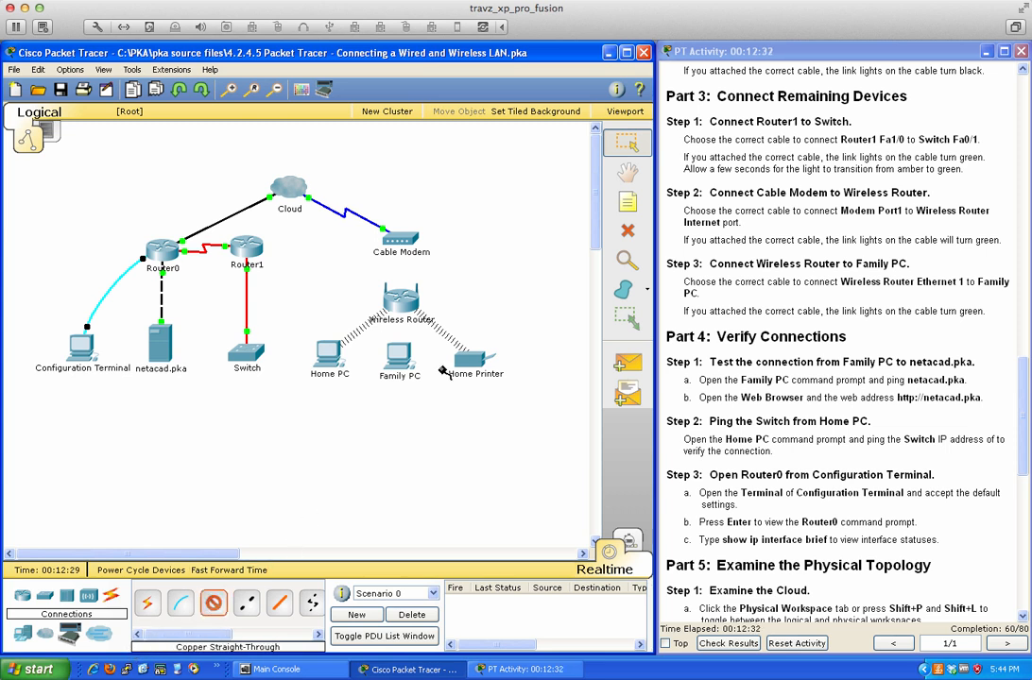
{"action": "left_click", "coordinate": [400, 242]}
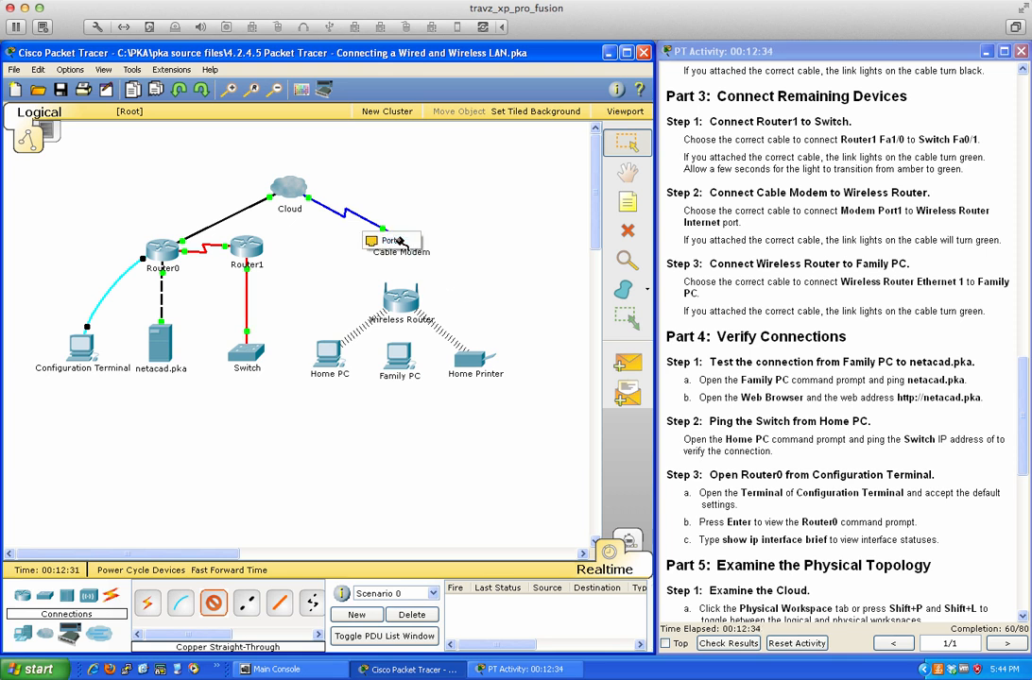
{"action": "left_click", "coordinate": [396, 241]}
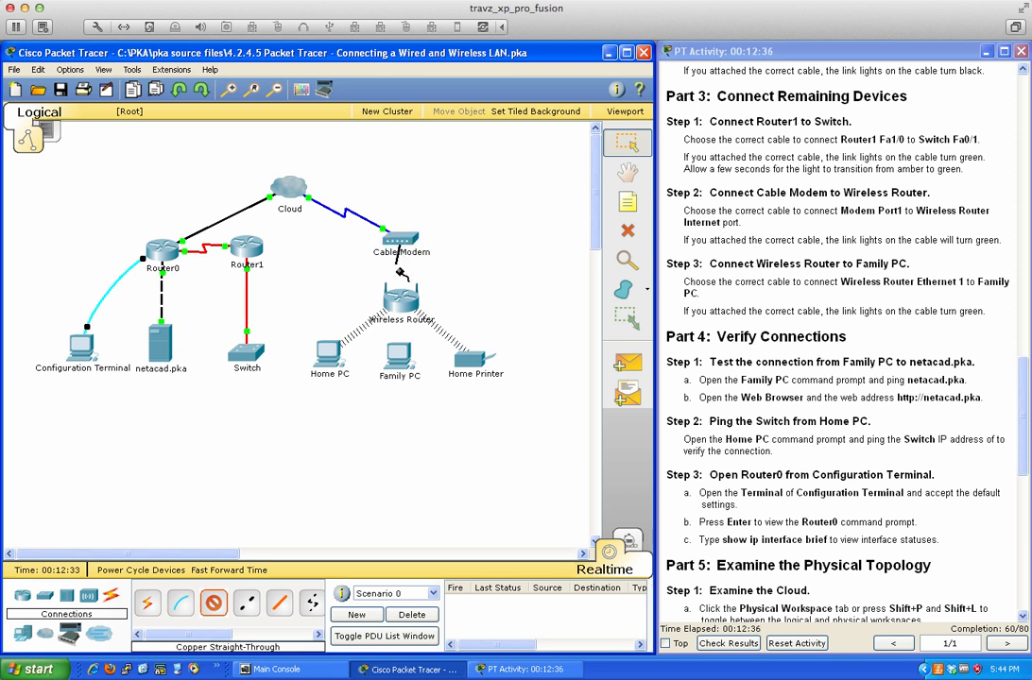
{"action": "left_click", "coordinate": [401, 300]}
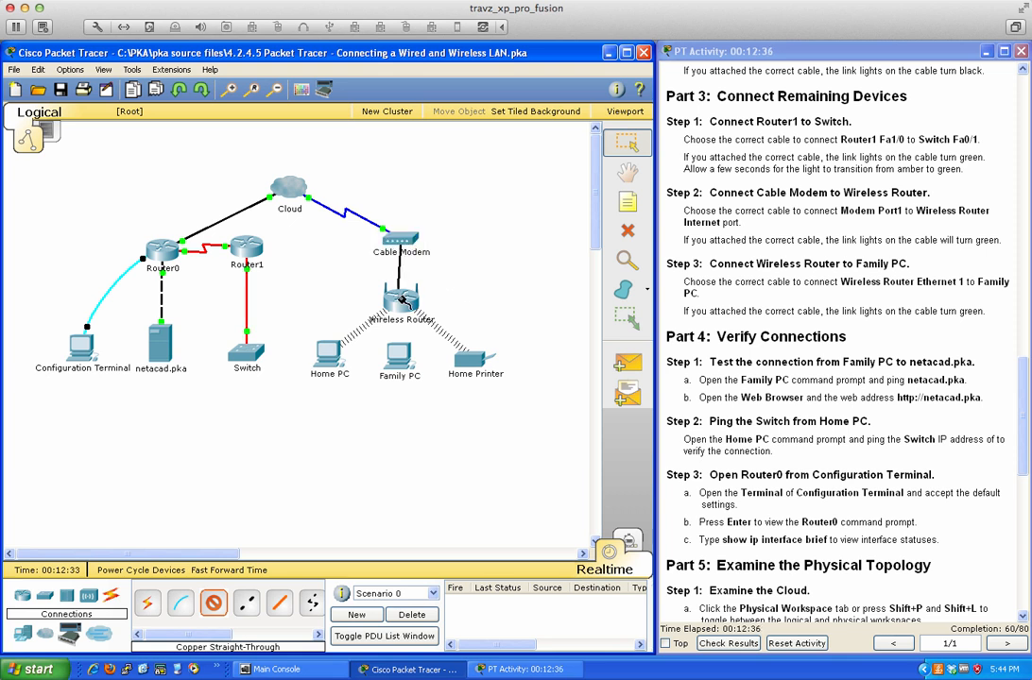
{"action": "left_click", "coordinate": [404, 298]}
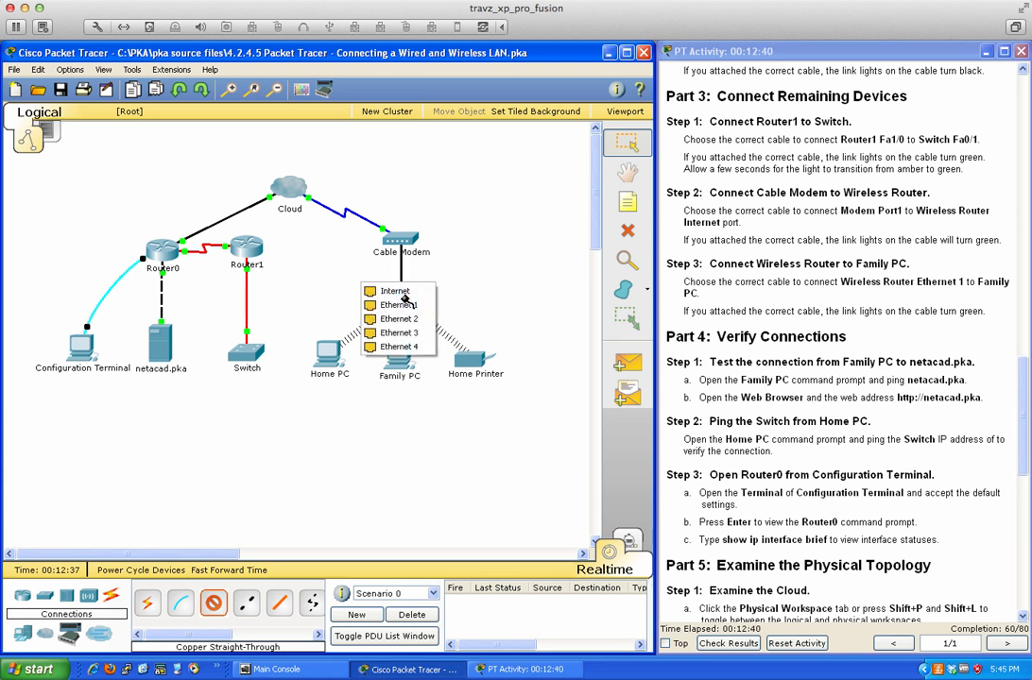
{"action": "left_click", "coordinate": [404, 292]}
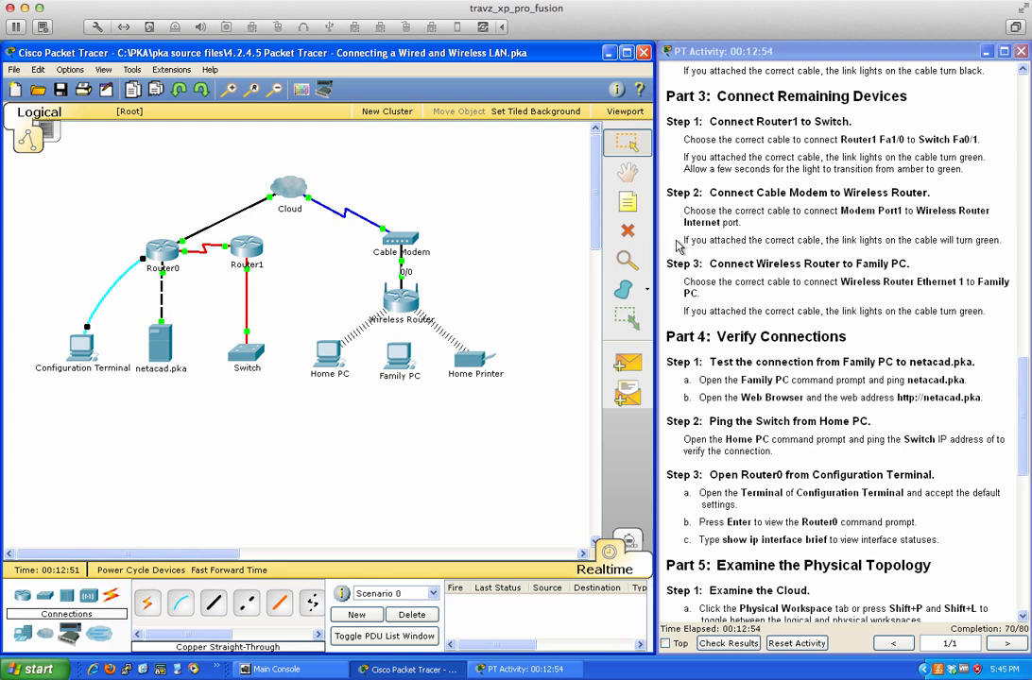
- Connect FastEthernet0 on the Family PC to Ethernet 1 on the Wireless Router with a Copper Straight-Through cable
{"action": "scroll", "coordinate": [747, 297], "scroll_direction": "down", "scroll_amount": 5}
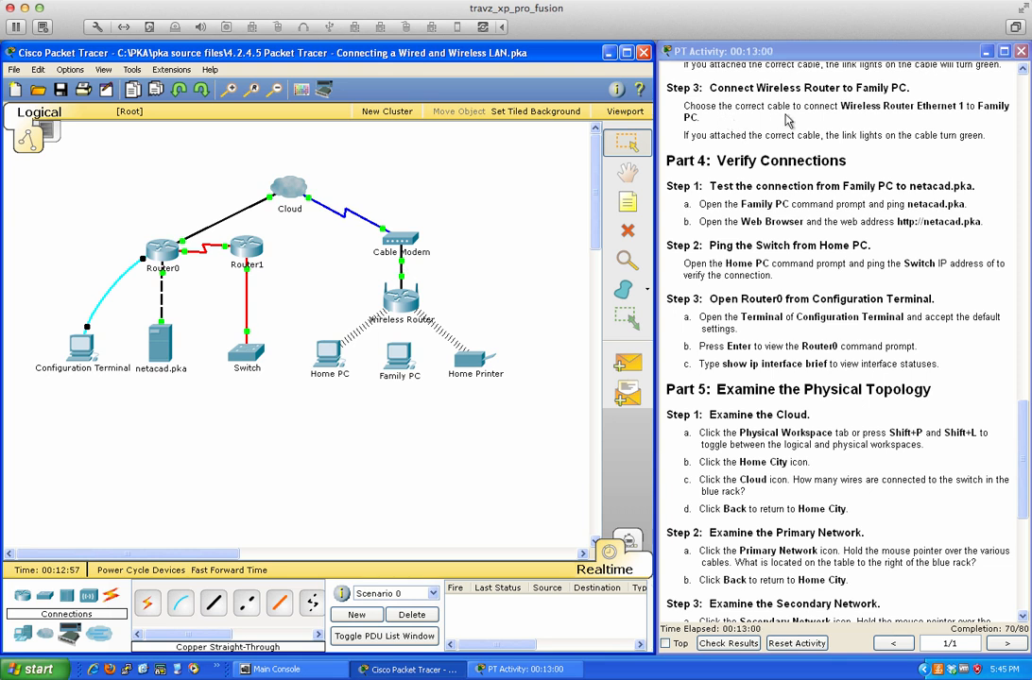
{"action": "left_click", "coordinate": [214, 603]}
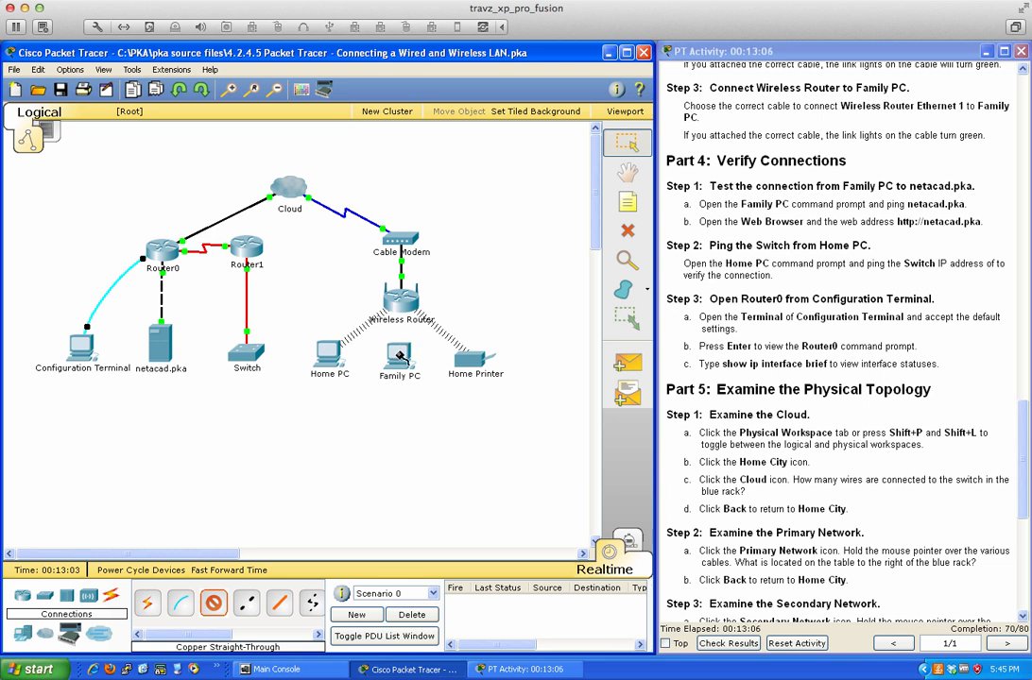
{"action": "left_click", "coordinate": [399, 357]}
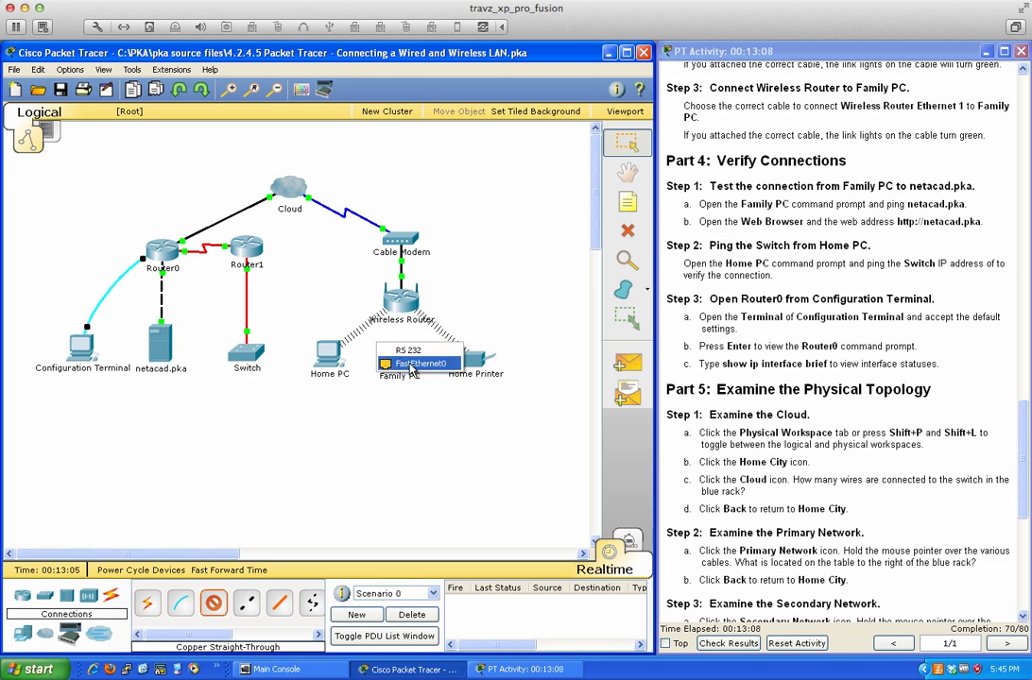
{"action": "left_click", "coordinate": [421, 364]}
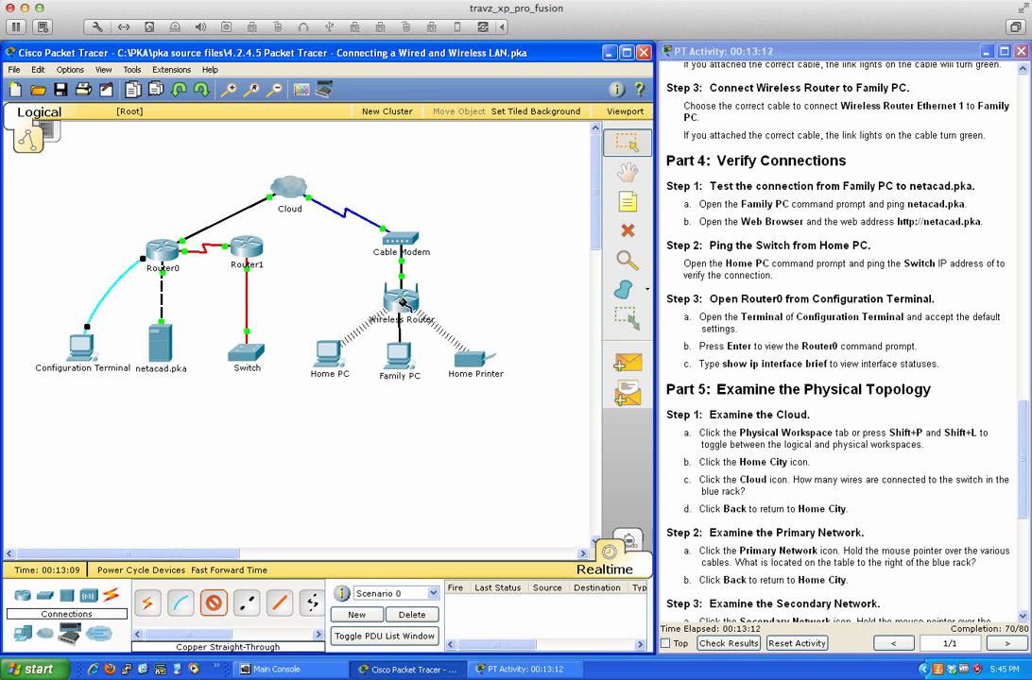
{"action": "left_click", "coordinate": [402, 302]}
{"action": "left_click", "coordinate": [401, 292]}
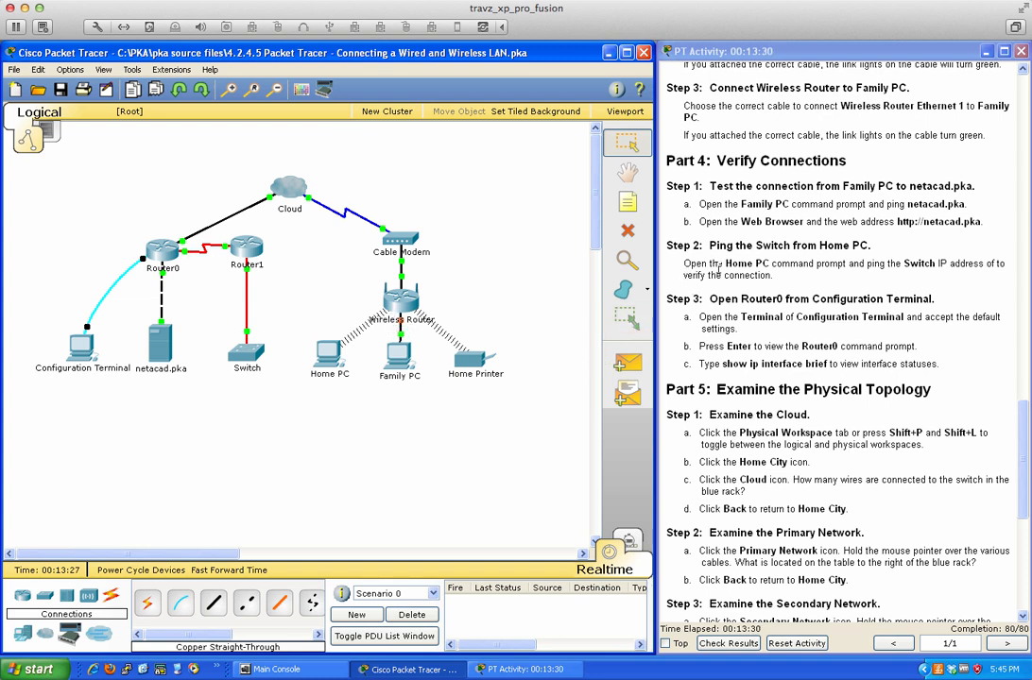
{"action": "scroll", "coordinate": [719, 268], "scroll_direction": "down", "scroll_amount": 1}
{"action": "scroll", "coordinate": [719, 267], "scroll_direction": "down", "scroll_amount": 1}
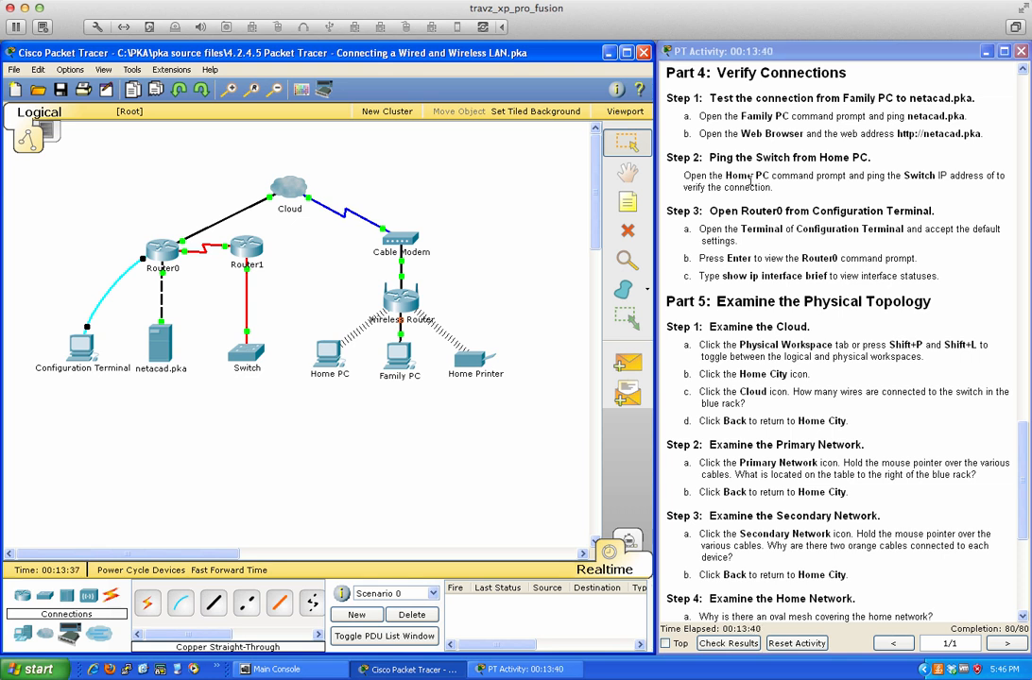
{"action": "left_click", "coordinate": [401, 362]}
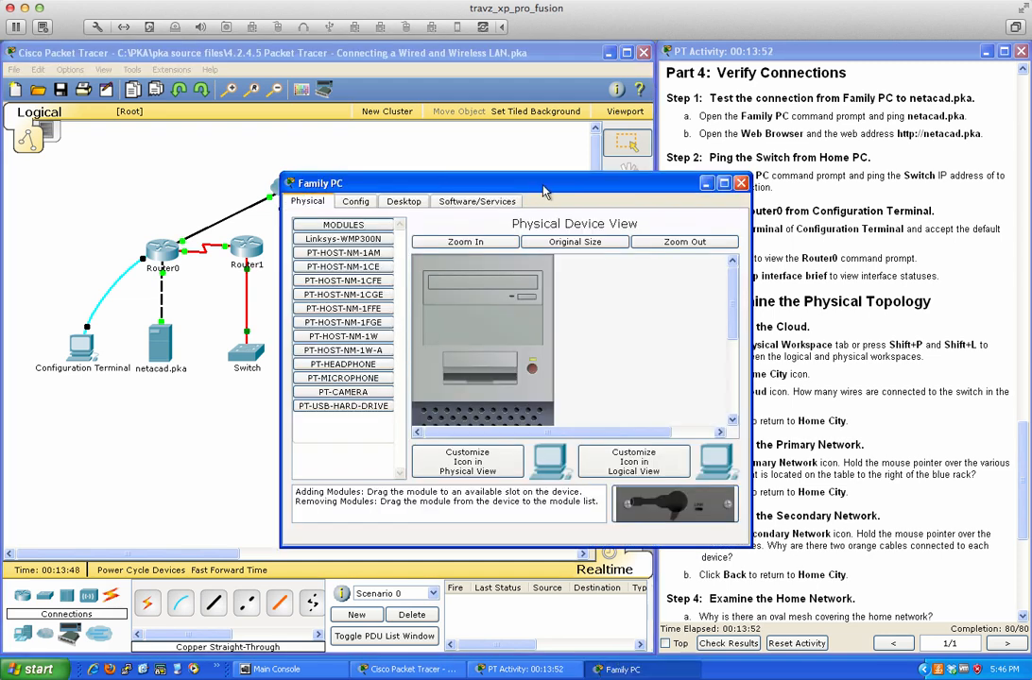
{"action": "left_click_drag", "start_coordinate": [544, 192], "coordinate": [431, 196]}
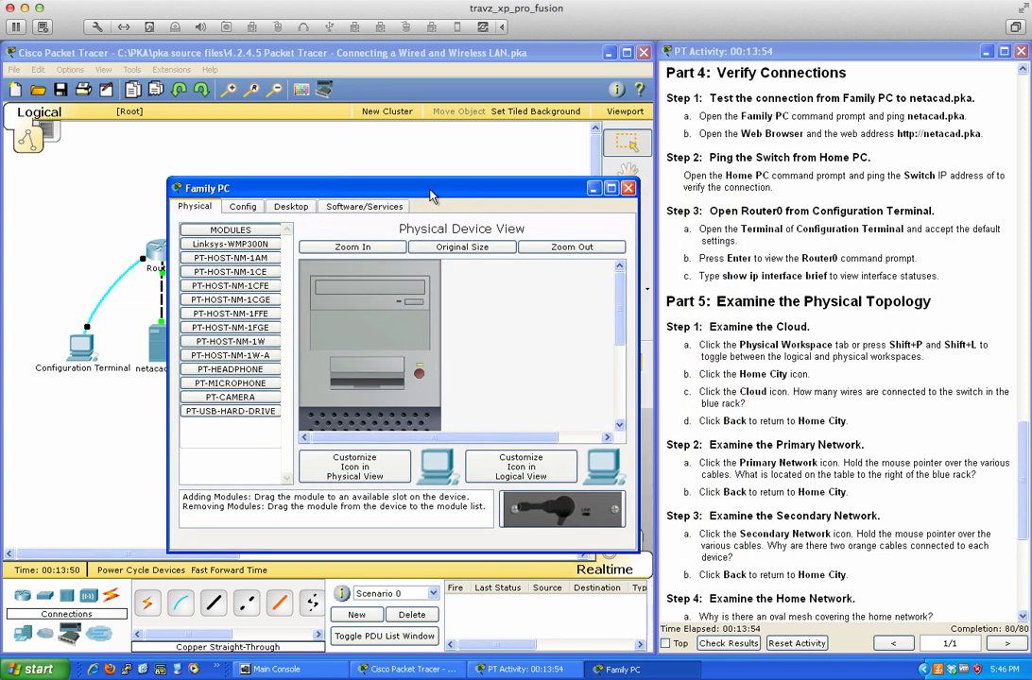
{"action": "left_click", "coordinate": [291, 208]}
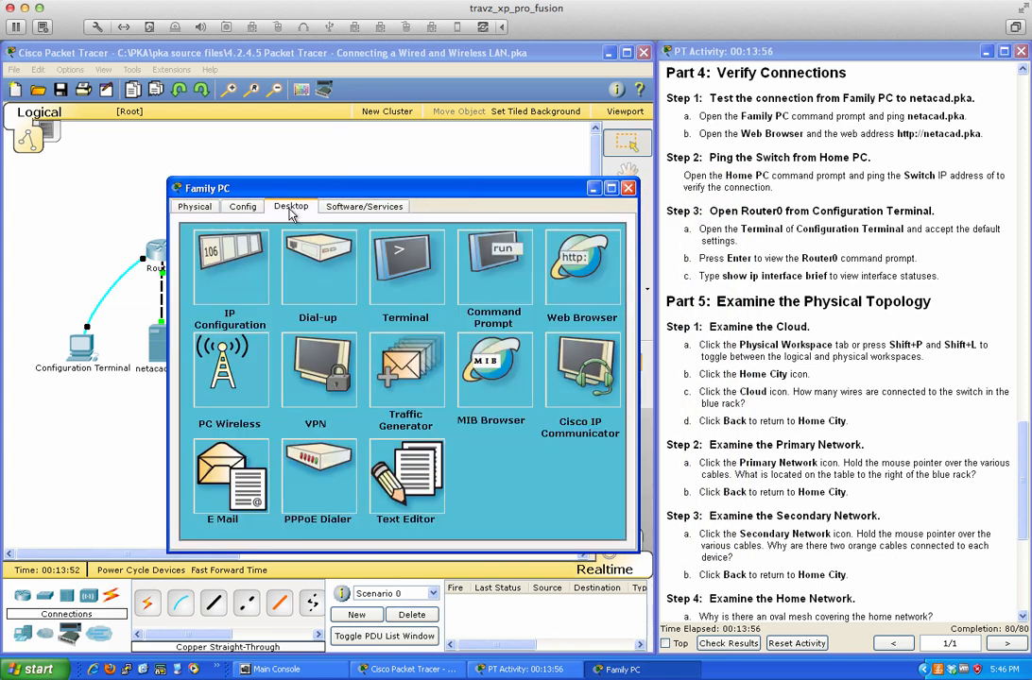
{"action": "left_click", "coordinate": [590, 270]}
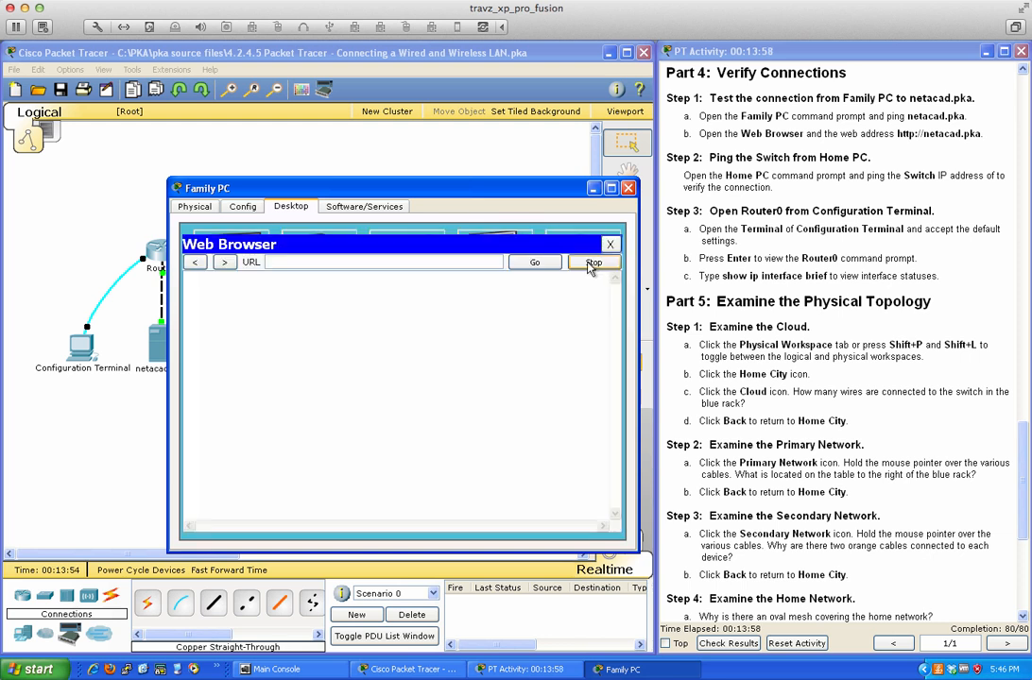
{"action": "left_click", "coordinate": [375, 260]}
{"action": "type", "text": "http://netacad.pka"}
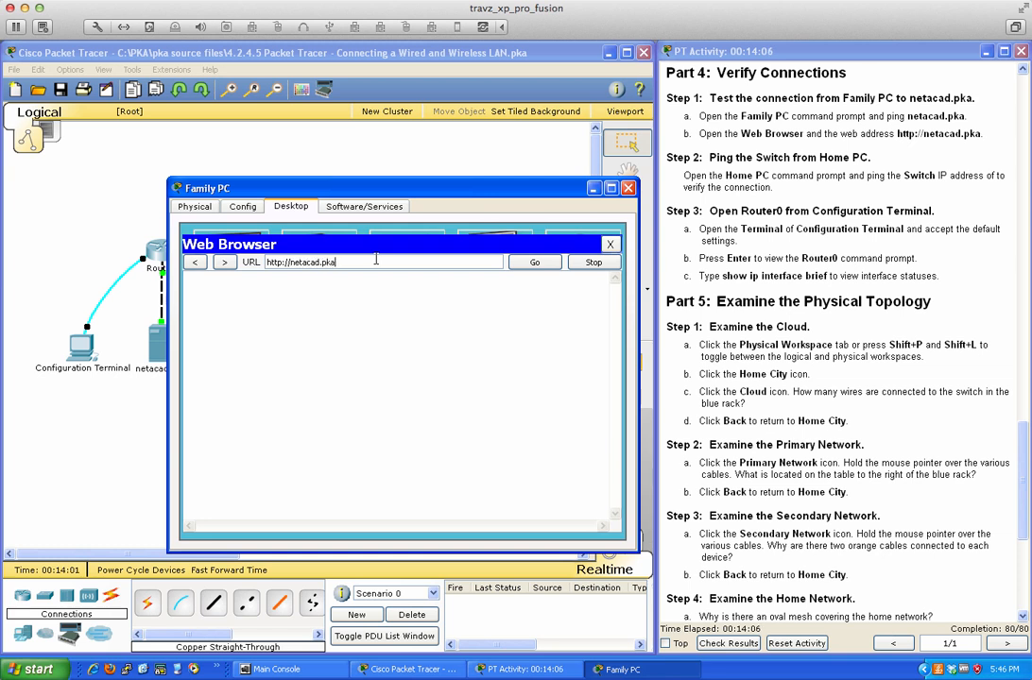
{"action": "left_click", "coordinate": [539, 263]}
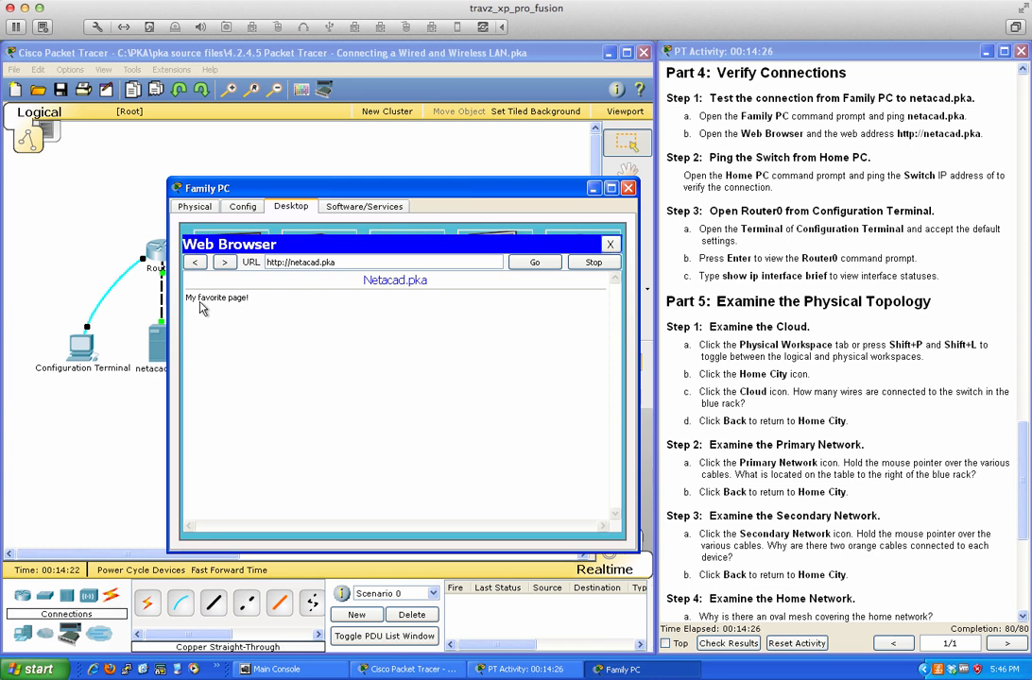
{"action": "left_click", "coordinate": [609, 244]}
{"action": "left_click", "coordinate": [628, 188]}
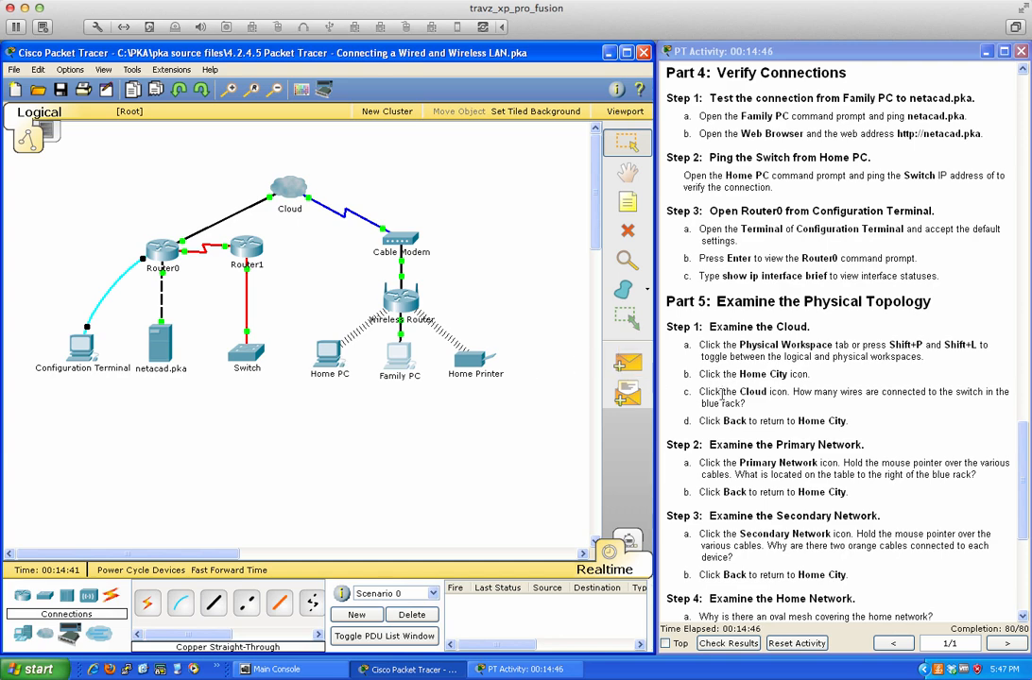
- Find the Switch's IP address in the Addressing Table and ping 172.16.0.2 from the Home PC's Command Prompt
{"action": "scroll", "coordinate": [734, 394], "scroll_direction": "up", "scroll_amount": 20}
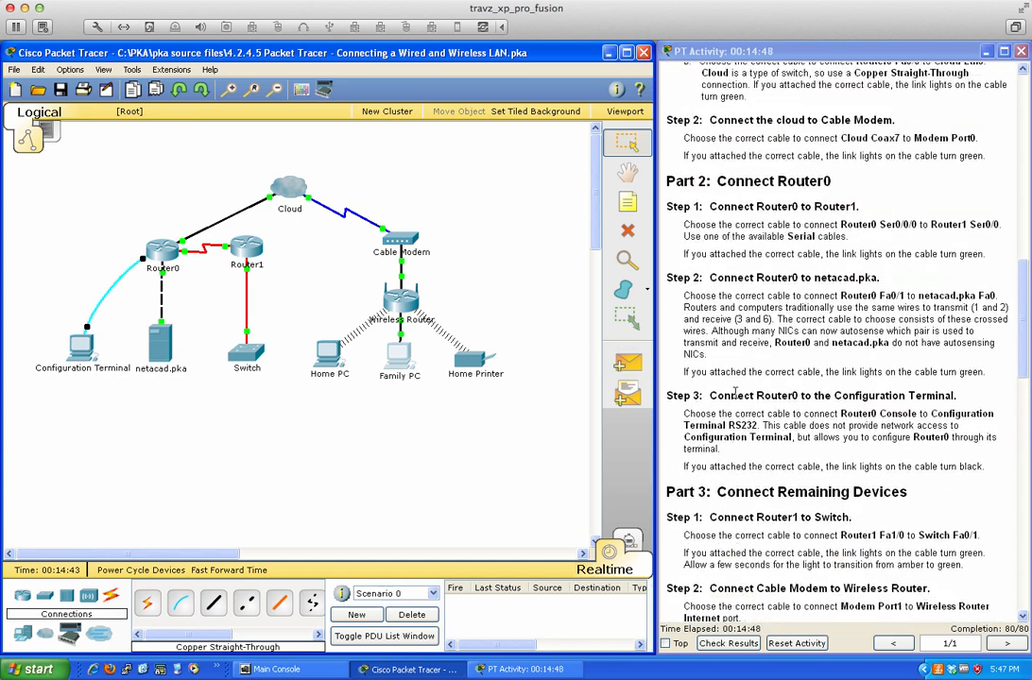
{"action": "scroll", "coordinate": [734, 394], "scroll_direction": "up", "scroll_amount": 10}
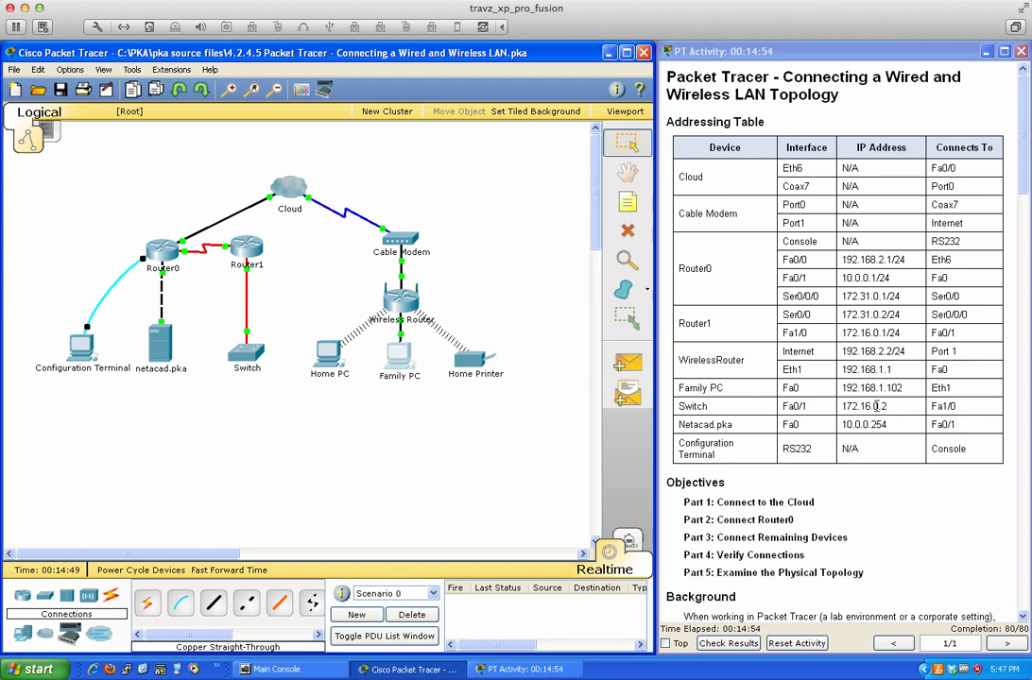
{"action": "left_click", "coordinate": [329, 354]}
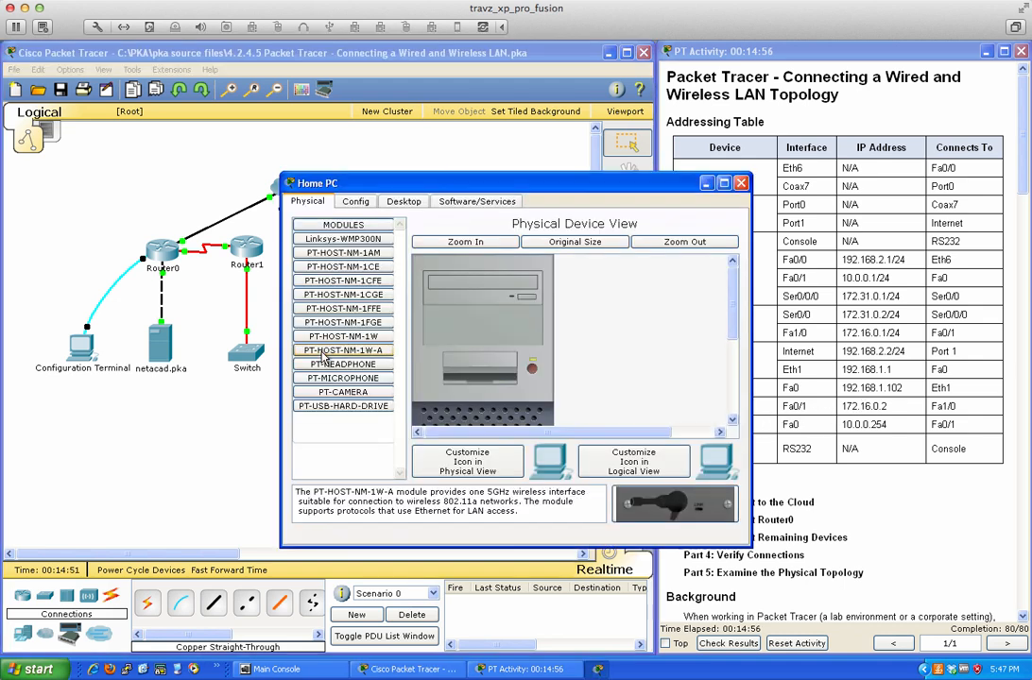
{"action": "left_click_drag", "start_coordinate": [364, 182], "coordinate": [176, 217]}
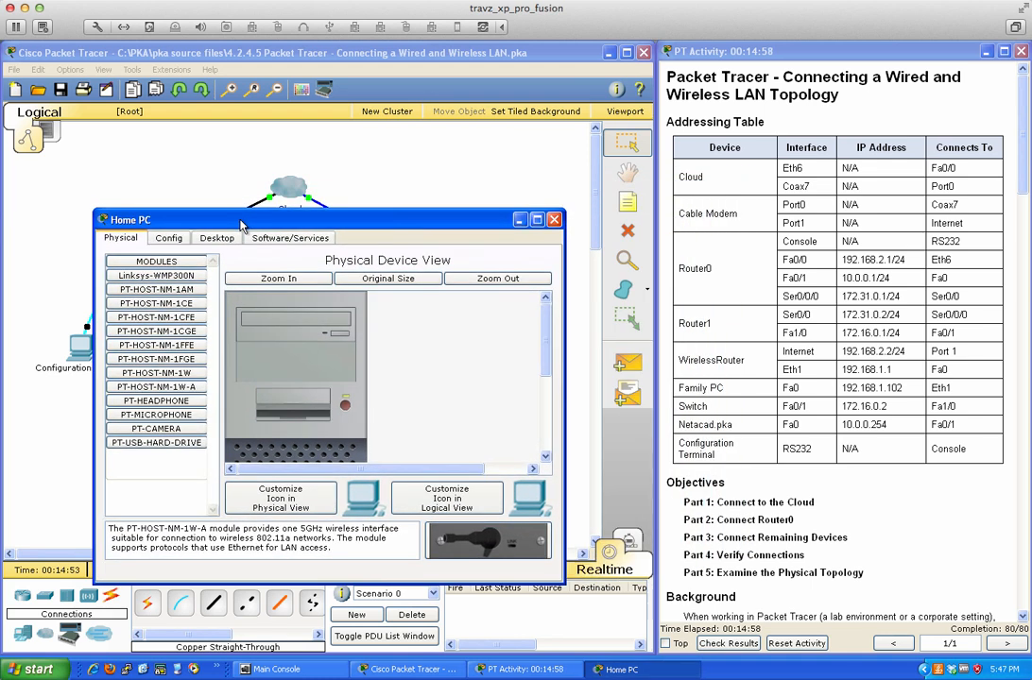
{"action": "left_click", "coordinate": [217, 238]}
{"action": "left_click", "coordinate": [420, 301]}
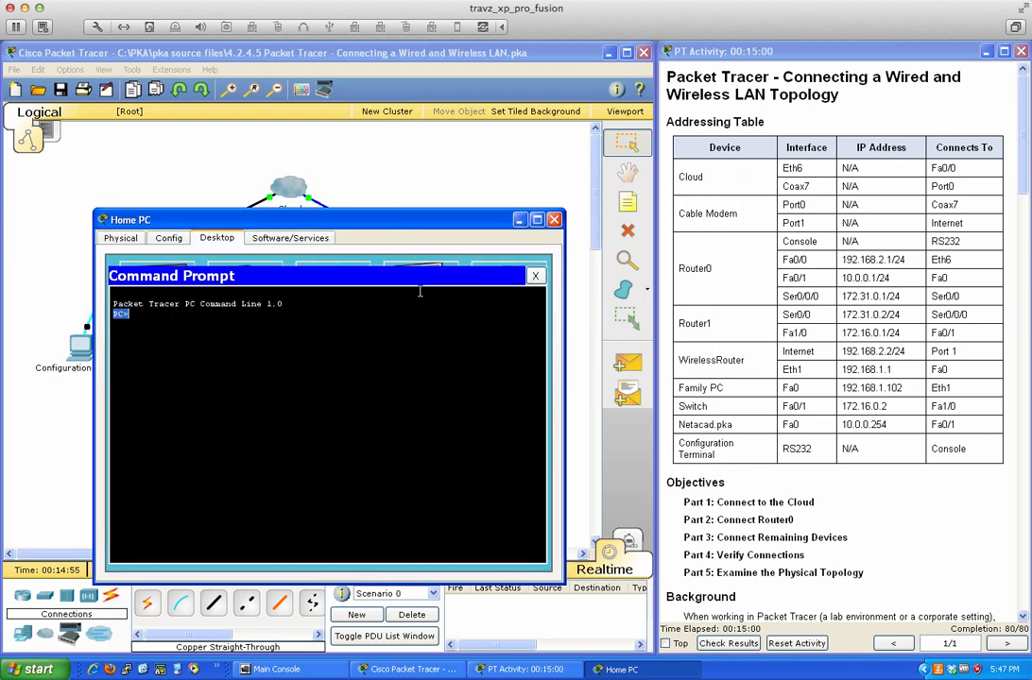
{"action": "type", "text": "ping 172.16.0.2"}
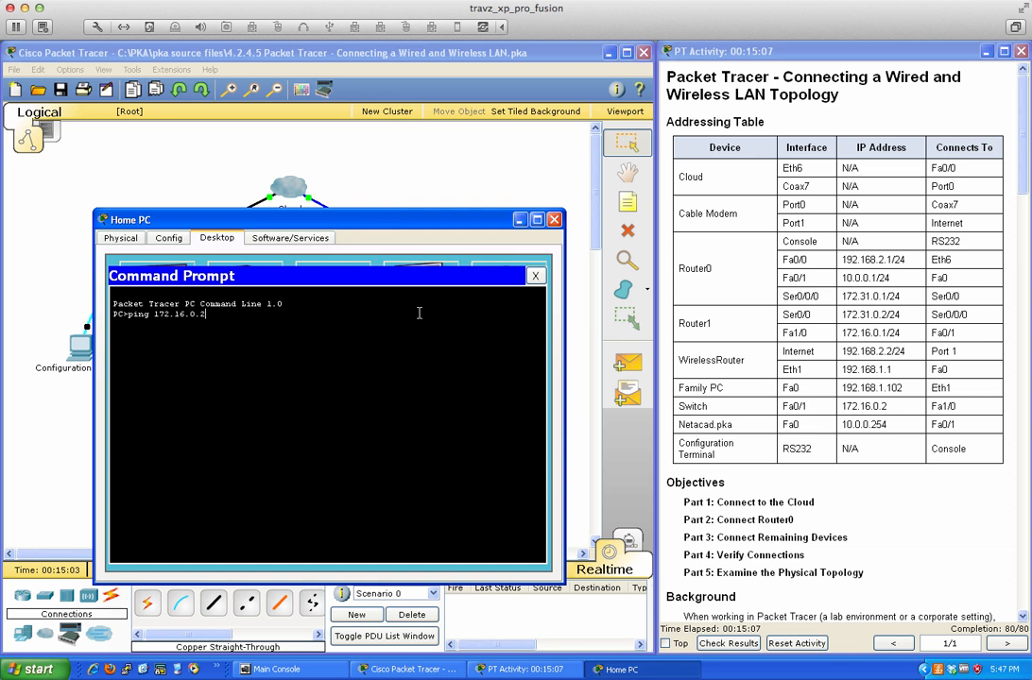
{"action": "key", "text": "Return"}
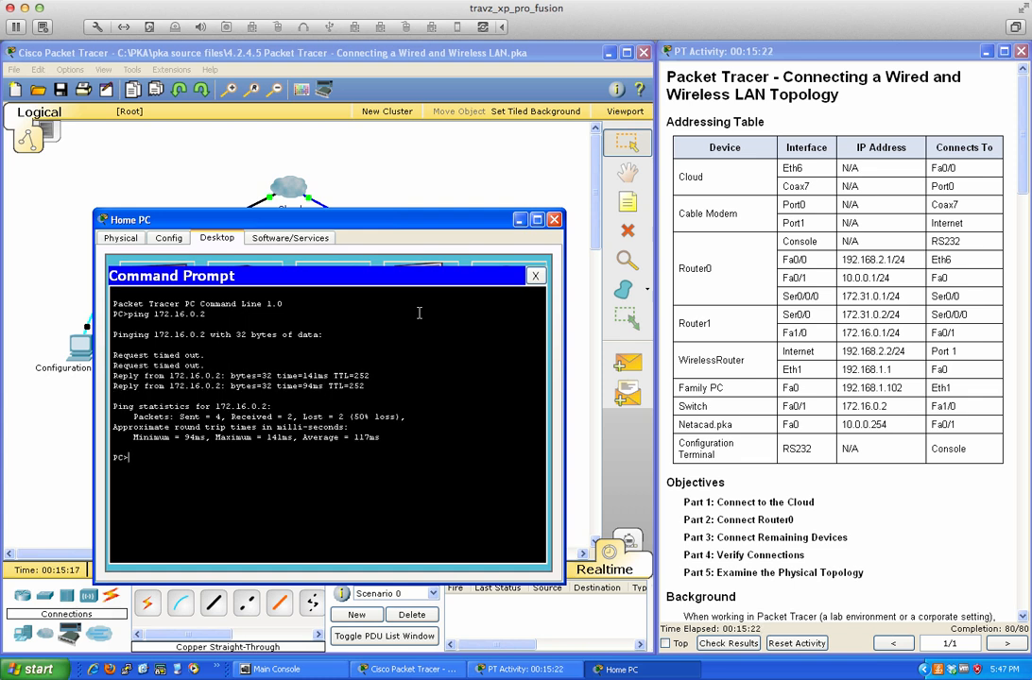
- Repeat the ping to 172.16.0.2 from the Home PC and close its Command Prompt and device window
{"action": "key", "text": "Up"}
{"action": "key", "text": "Return"}
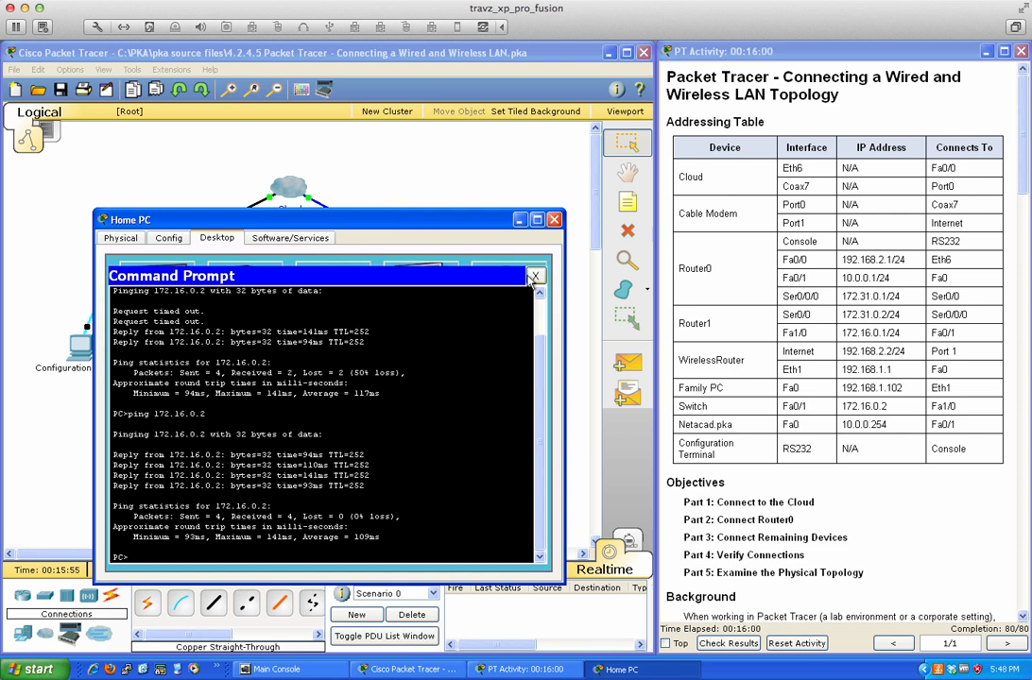
{"action": "left_click", "coordinate": [535, 276]}
{"action": "left_click", "coordinate": [553, 222]}
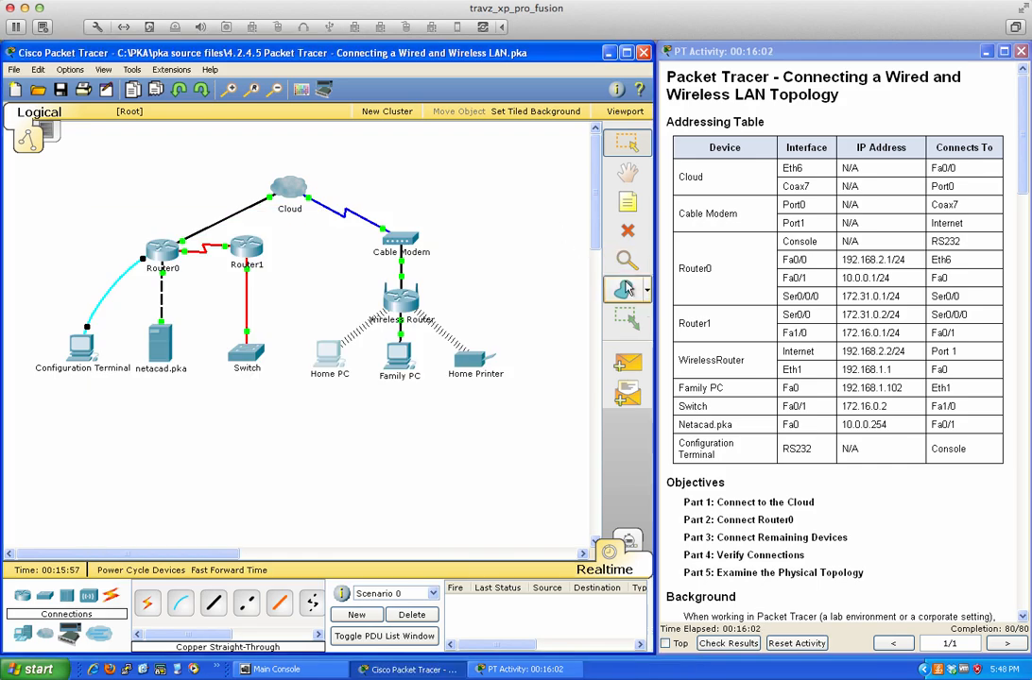
- Open the Terminal on the Configuration Terminal with the default port settings and start the Router0 console session
{"action": "scroll", "coordinate": [787, 406], "scroll_direction": "down", "scroll_amount": 15}
{"action": "scroll", "coordinate": [787, 407], "scroll_direction": "down", "scroll_amount": 13}
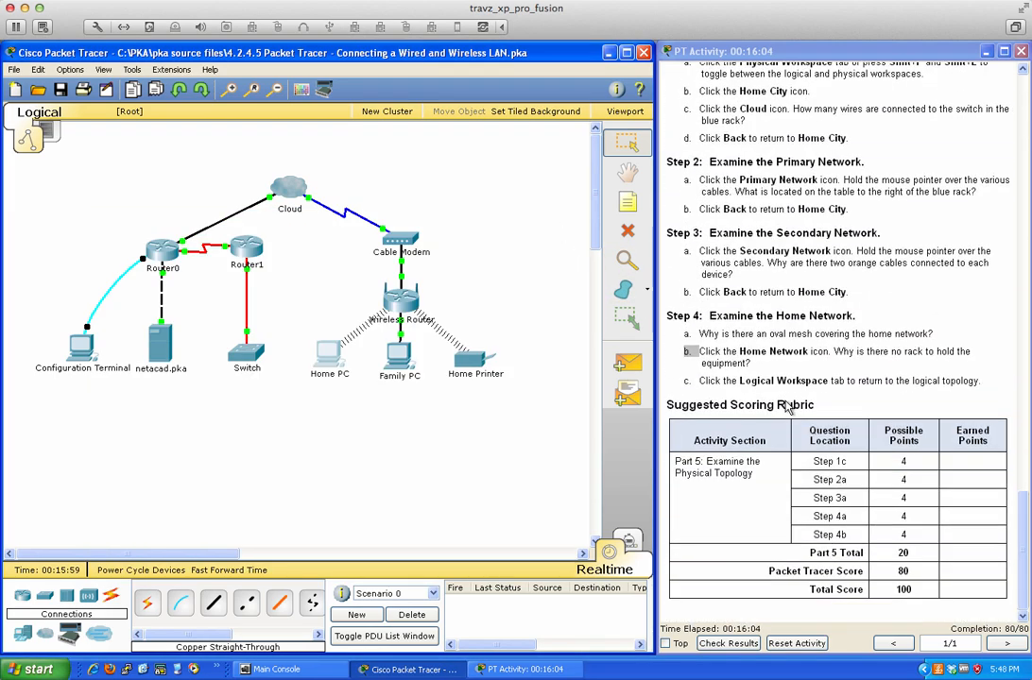
{"action": "scroll", "coordinate": [787, 406], "scroll_direction": "up", "scroll_amount": 7}
{"action": "scroll", "coordinate": [787, 406], "scroll_direction": "up", "scroll_amount": 6}
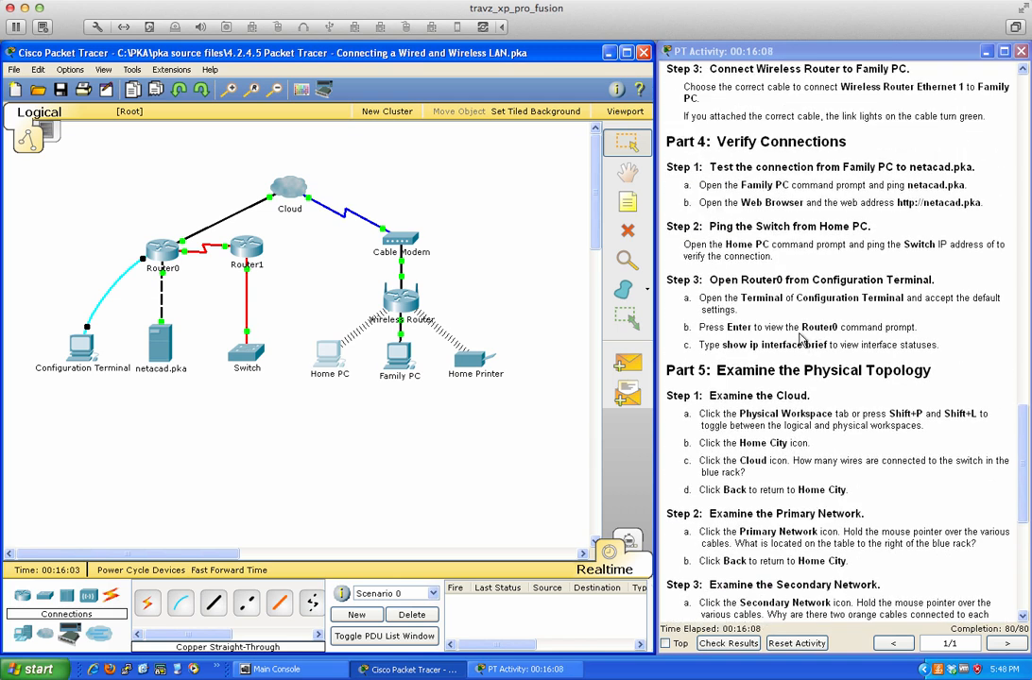
{"action": "scroll", "coordinate": [801, 345], "scroll_direction": "down", "scroll_amount": 1}
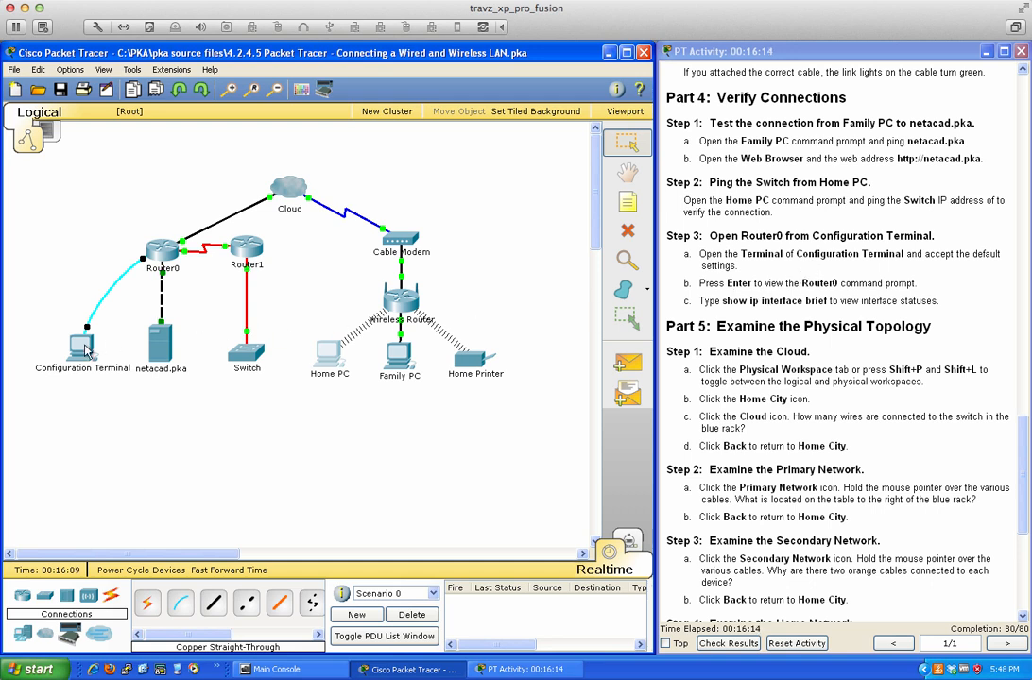
{"action": "left_click", "coordinate": [83, 348]}
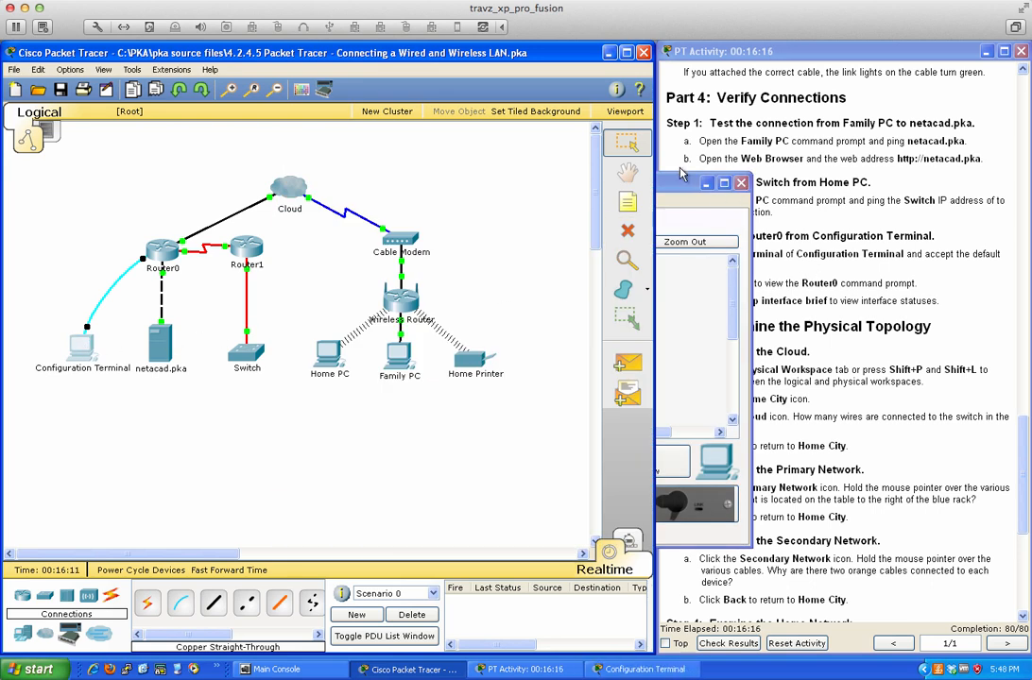
{"action": "left_click_drag", "start_coordinate": [672, 182], "coordinate": [471, 204]}
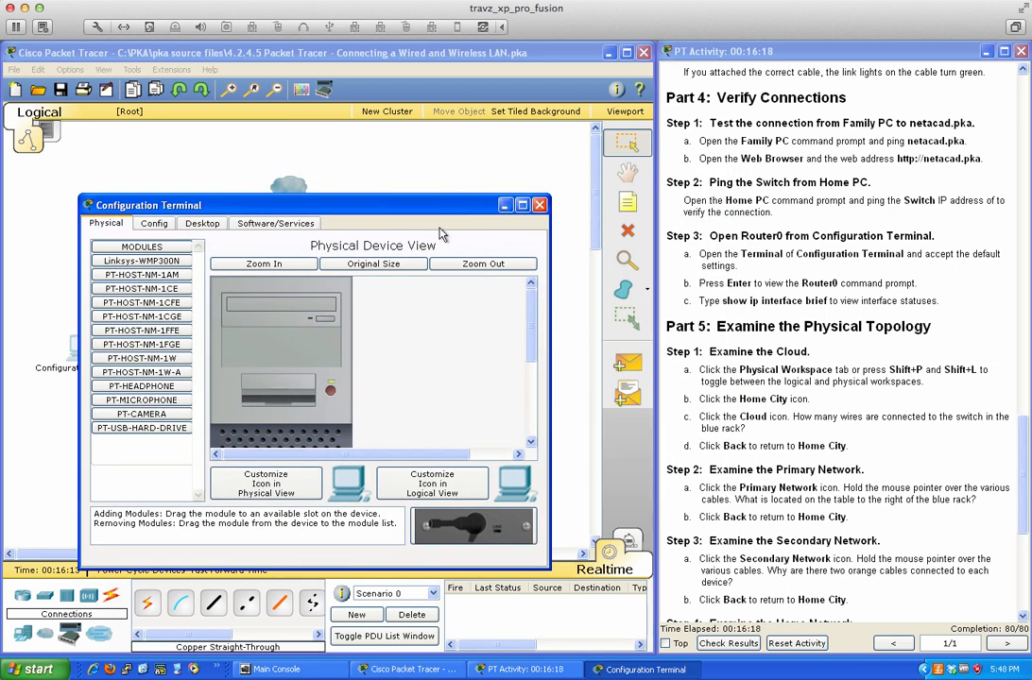
{"action": "left_click", "coordinate": [202, 223]}
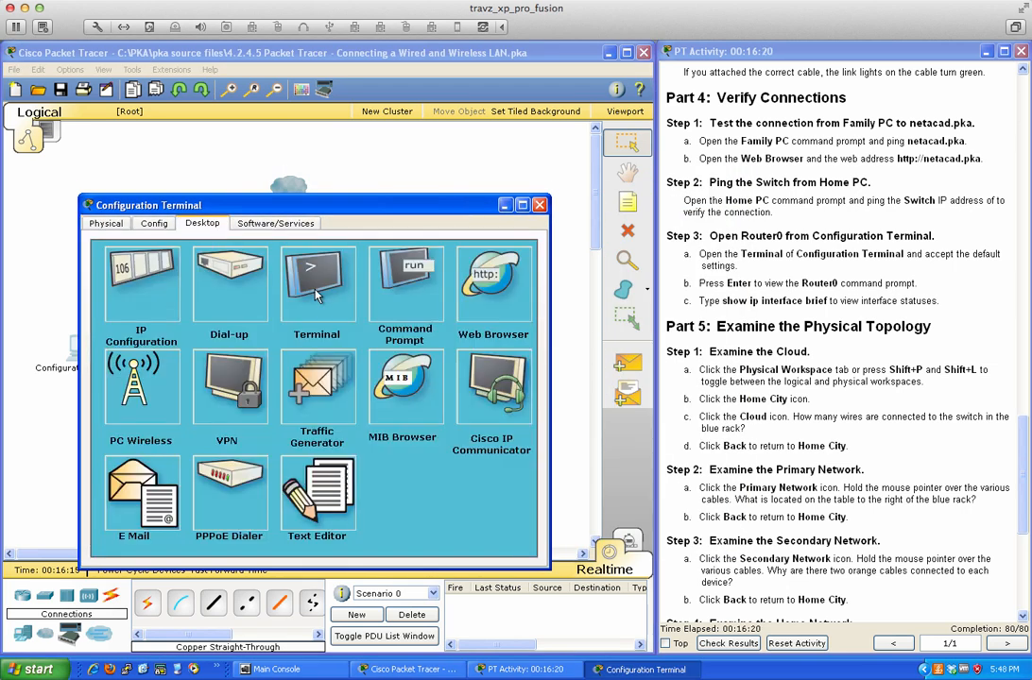
{"action": "left_click", "coordinate": [270, 257]}
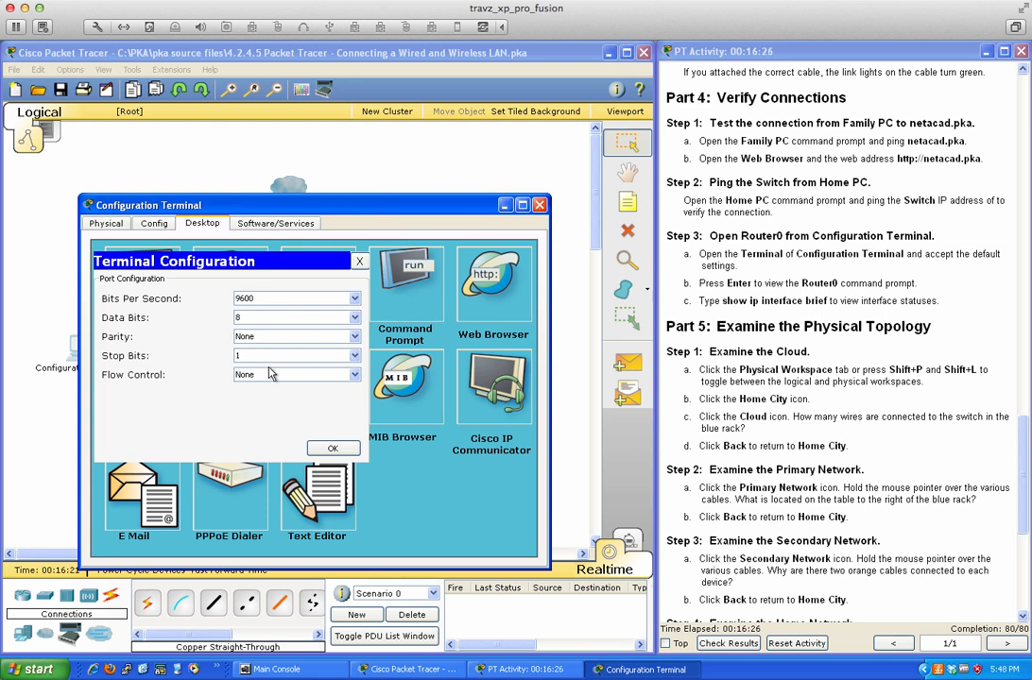
{"action": "left_click", "coordinate": [331, 450]}
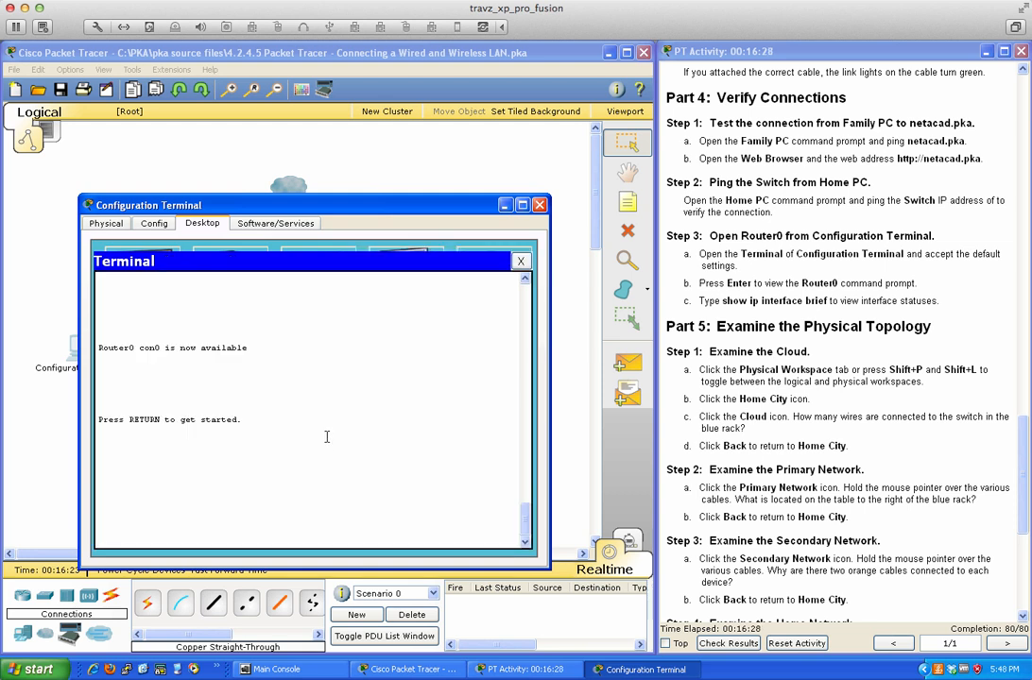
{"action": "key", "text": "Return"}
{"action": "key", "text": "Return"}
{"action": "key", "text": "Return"}
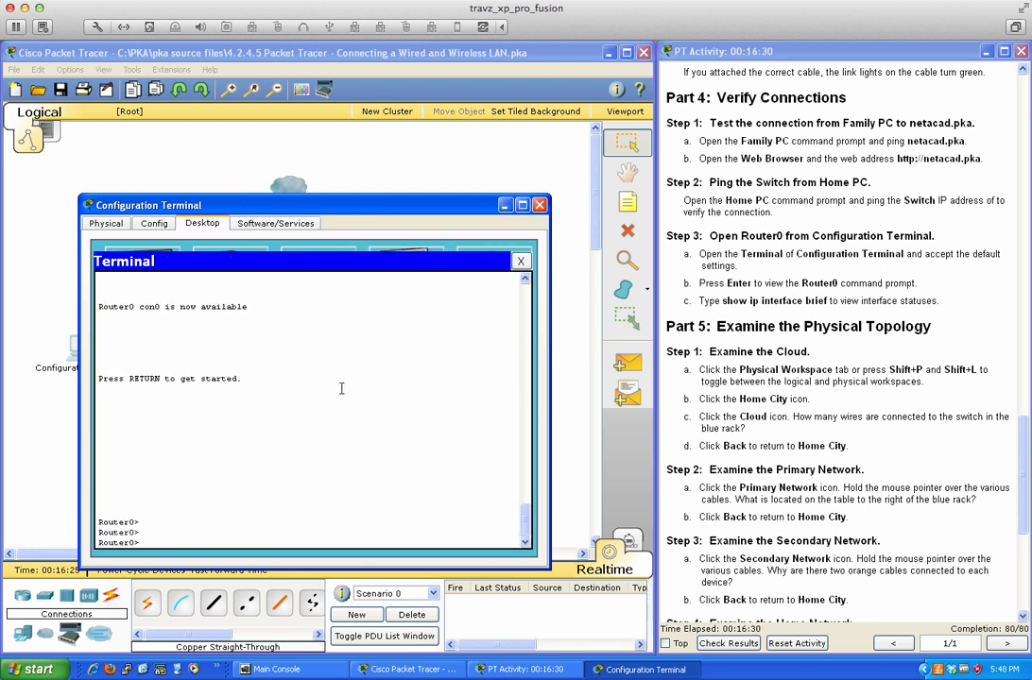
- Run show ip interface brief on Router0 and examine the status of its FastEthernet and Serial interfaces
{"action": "type", "text": "show ip interface brief"}
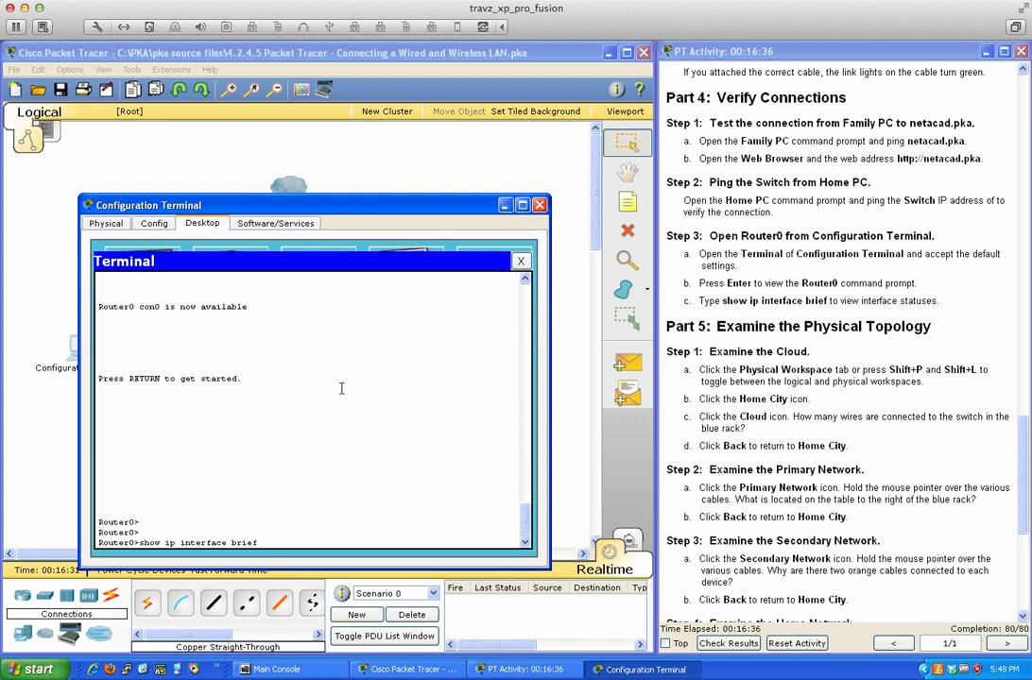
{"action": "key", "text": "Return"}
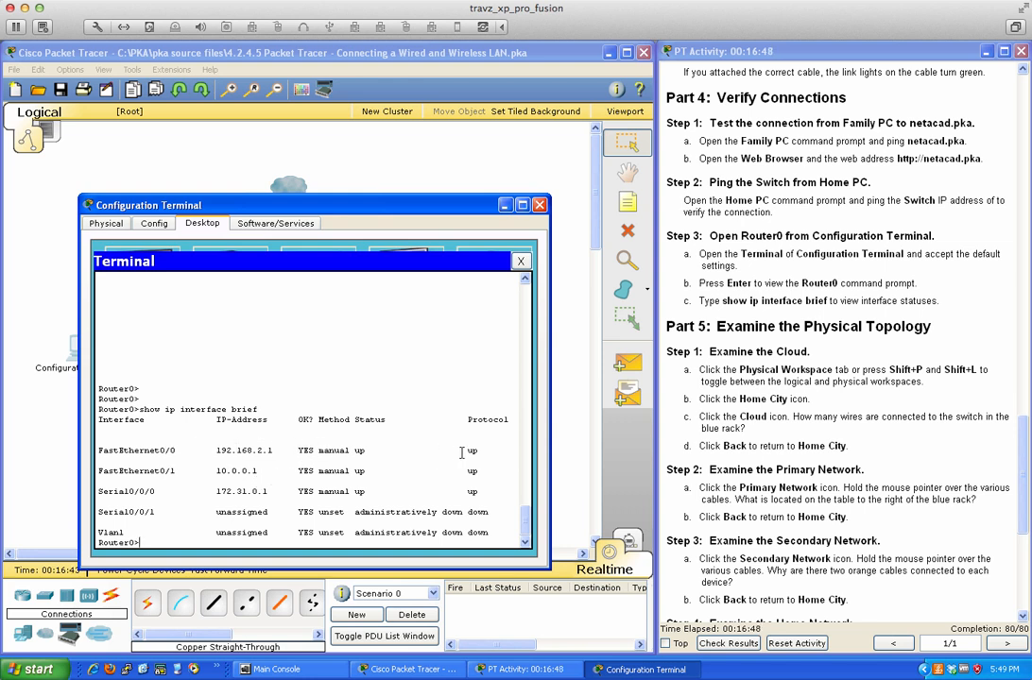
{"action": "left_click_drag", "start_coordinate": [480, 473], "coordinate": [352, 475]}
{"action": "left_click_drag", "start_coordinate": [100, 491], "coordinate": [477, 493]}
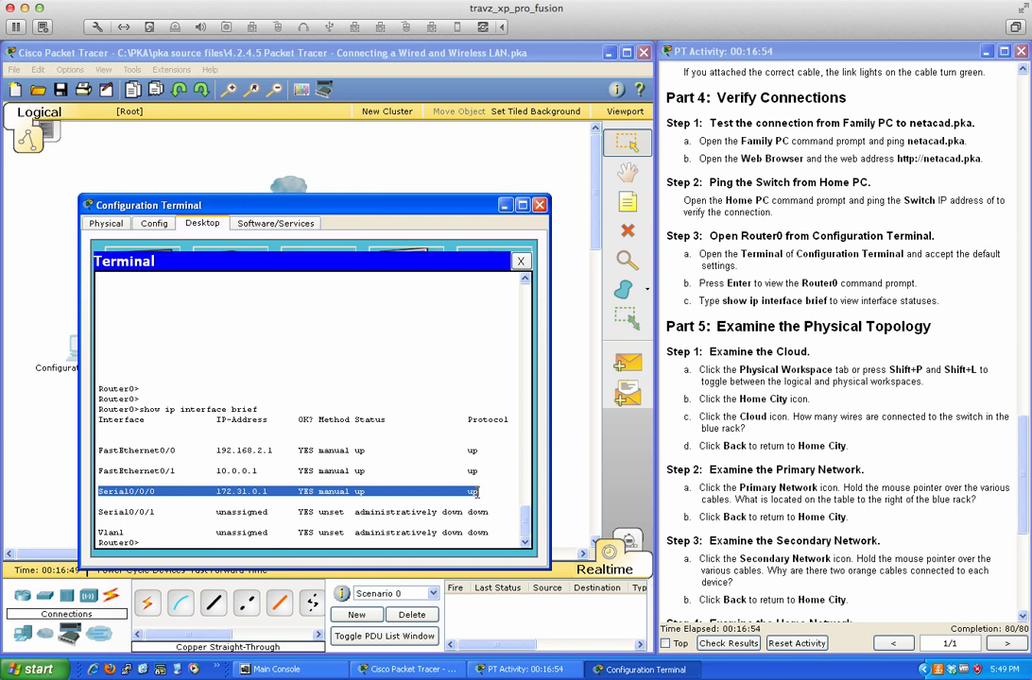
{"action": "left_click", "coordinate": [414, 512]}
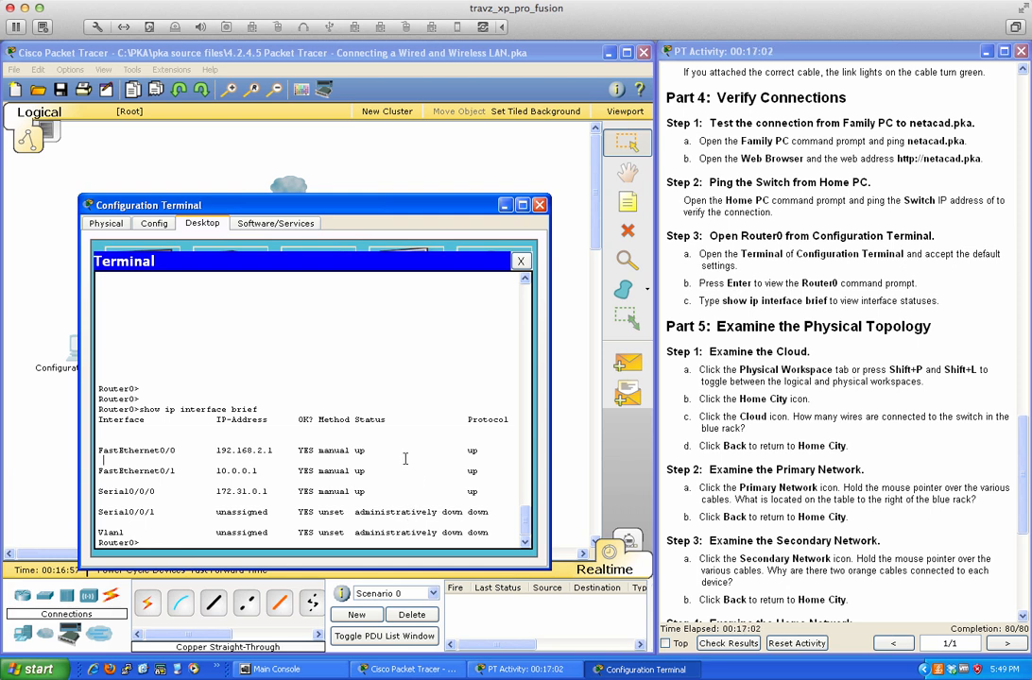
- Try show run from Router0's user mode, and enter privileged mode with en
{"action": "type", "text": "show run"}
{"action": "key", "text": "Return"}
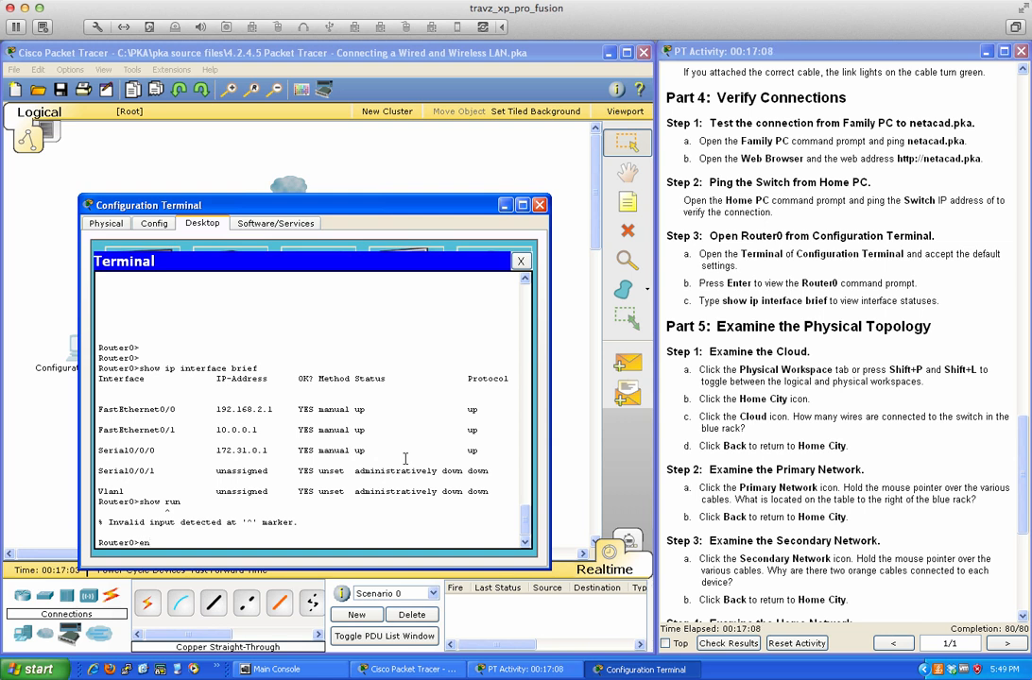
{"action": "type", "text": "en"}
{"action": "key", "text": "Return"}
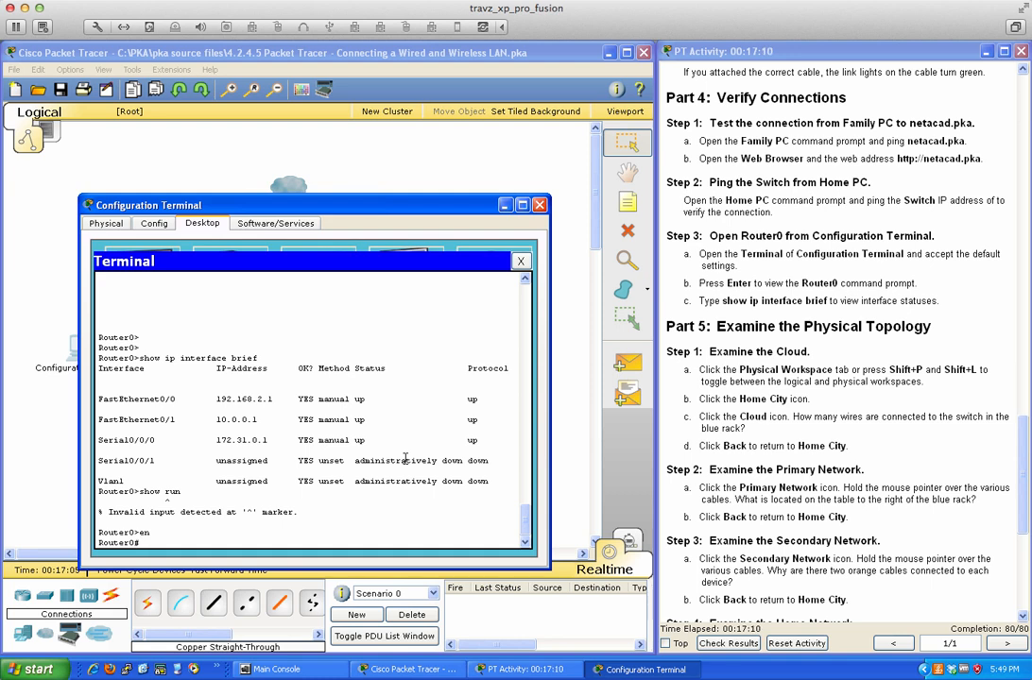
- Run show run on Router0 and examine the shutdown entries under interfaces Serial0/0/1 and Vlan1
{"action": "type", "text": "show run"}
{"action": "key", "text": "Return"}
{"action": "key", "text": "space"}
{"action": "key", "text": "space"}
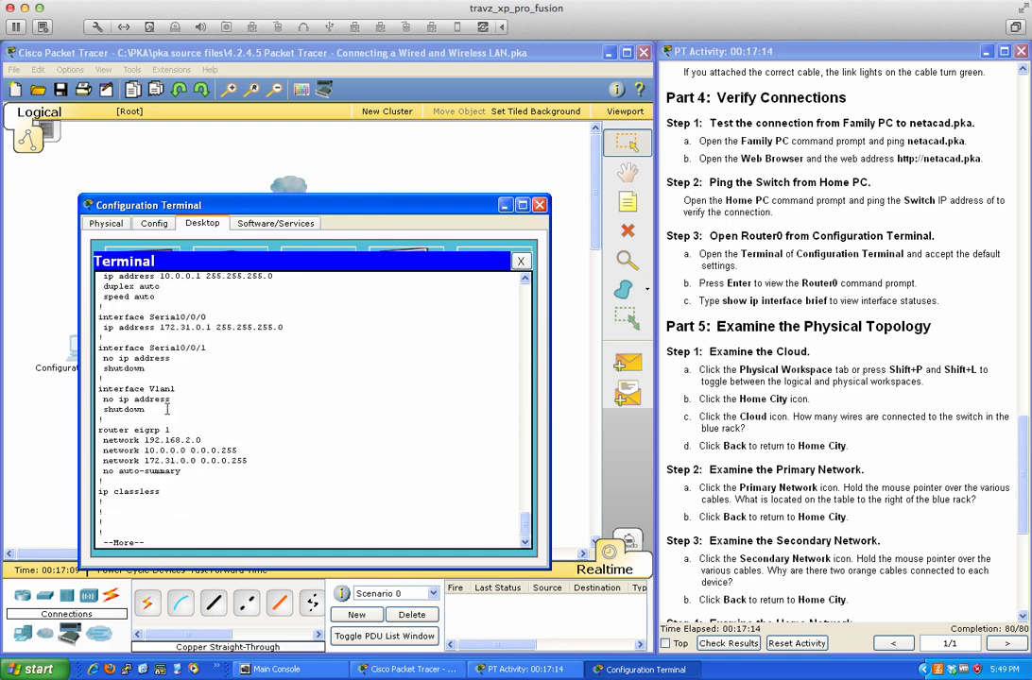
{"action": "double_click", "coordinate": [123, 408]}
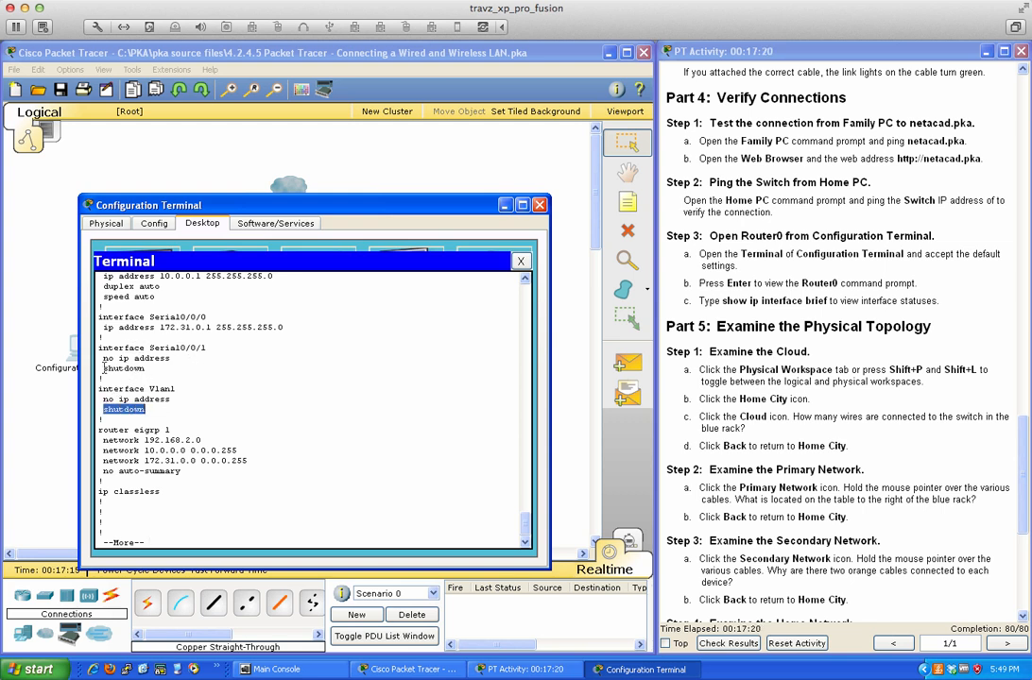
{"action": "double_click", "coordinate": [128, 367]}
{"action": "left_click", "coordinate": [289, 382]}
{"action": "key", "text": "space"}
- Run show ip interface brief again from Router0's privileged mode
{"action": "type", "text": "show ip interface"}
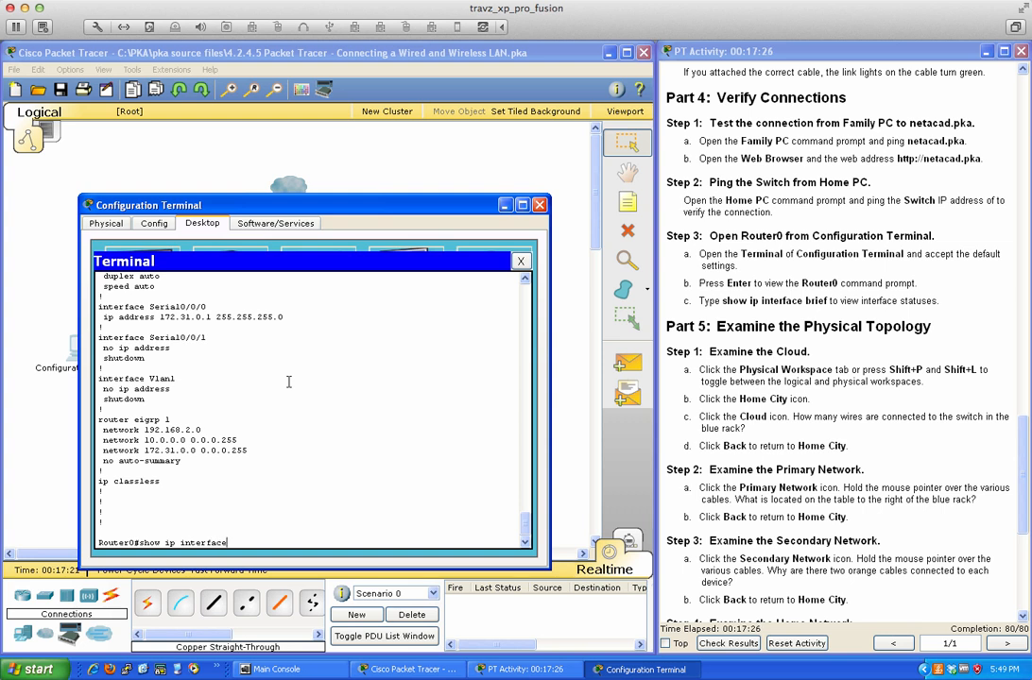
{"action": "type", "text": " brief"}
{"action": "key", "text": "Return"}
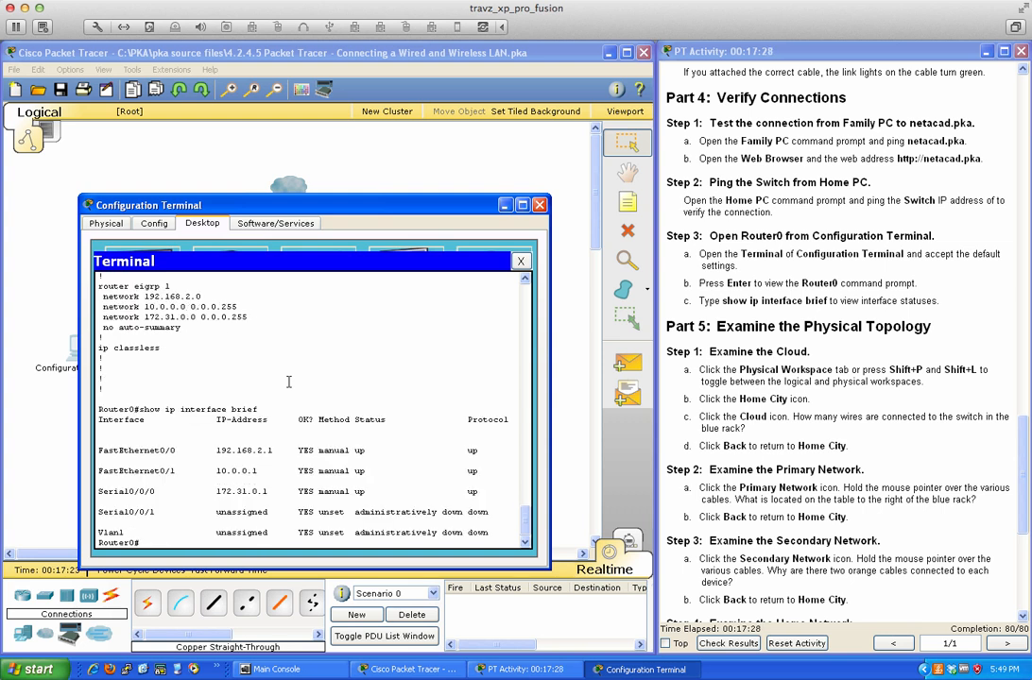
- Enable Router0's VLAN 1 interface using conf t, int vlan 1 and no shut, and exit back to privileged mode
{"action": "type", "text": "conf t"}
{"action": "key", "text": "Return"}
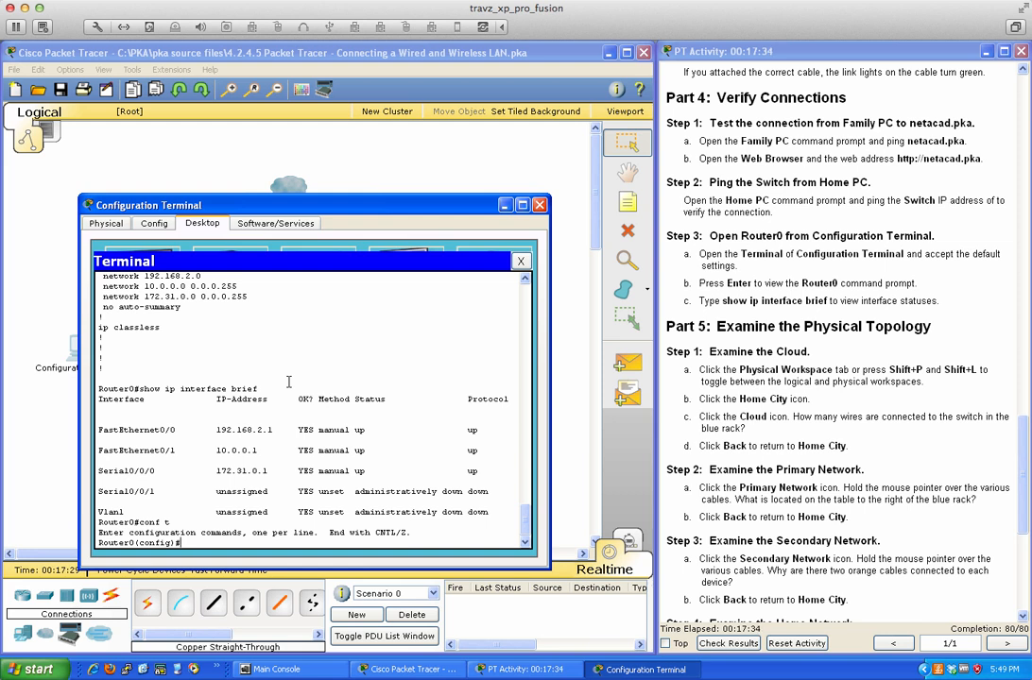
{"action": "type", "text": "int vlan 1"}
{"action": "key", "text": "Return"}
{"action": "type", "text": "no shut"}
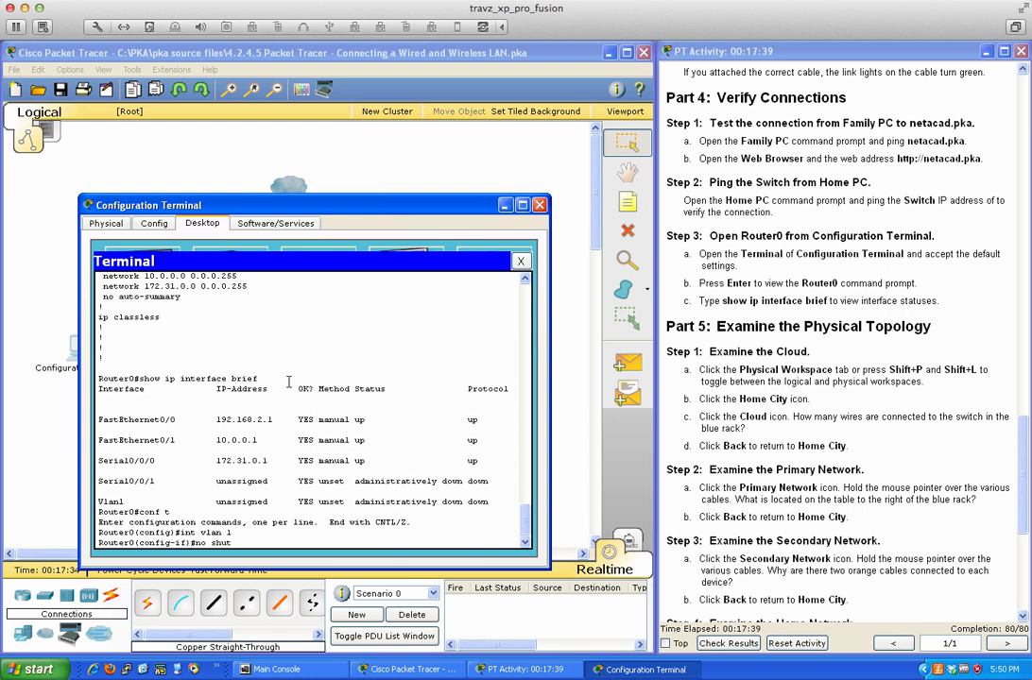
{"action": "key", "text": "Return"}
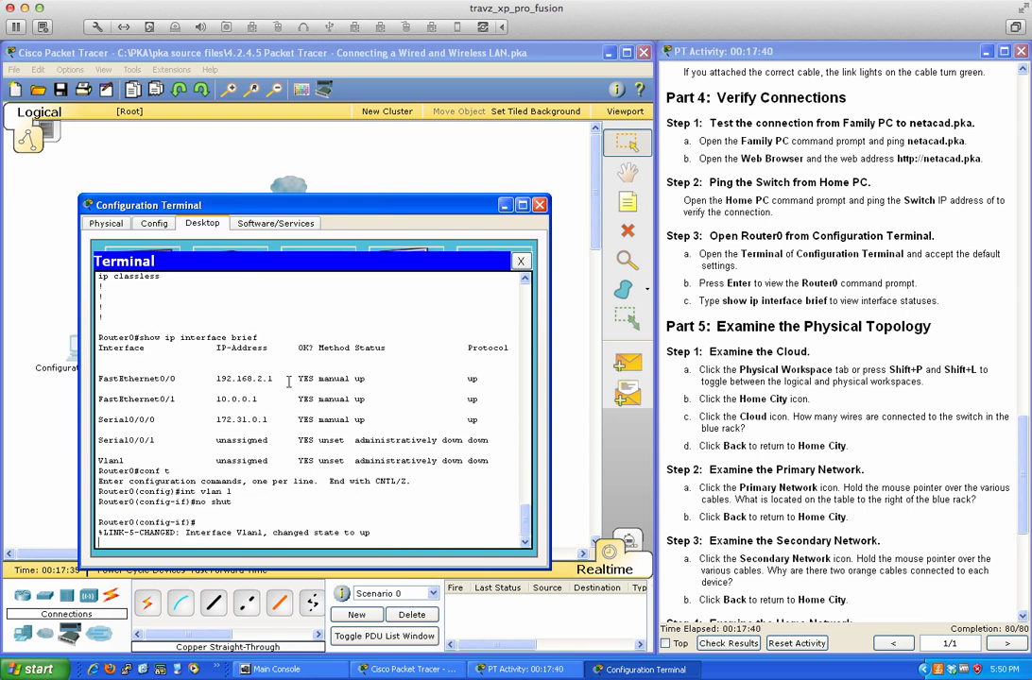
{"action": "key", "text": "Return"}
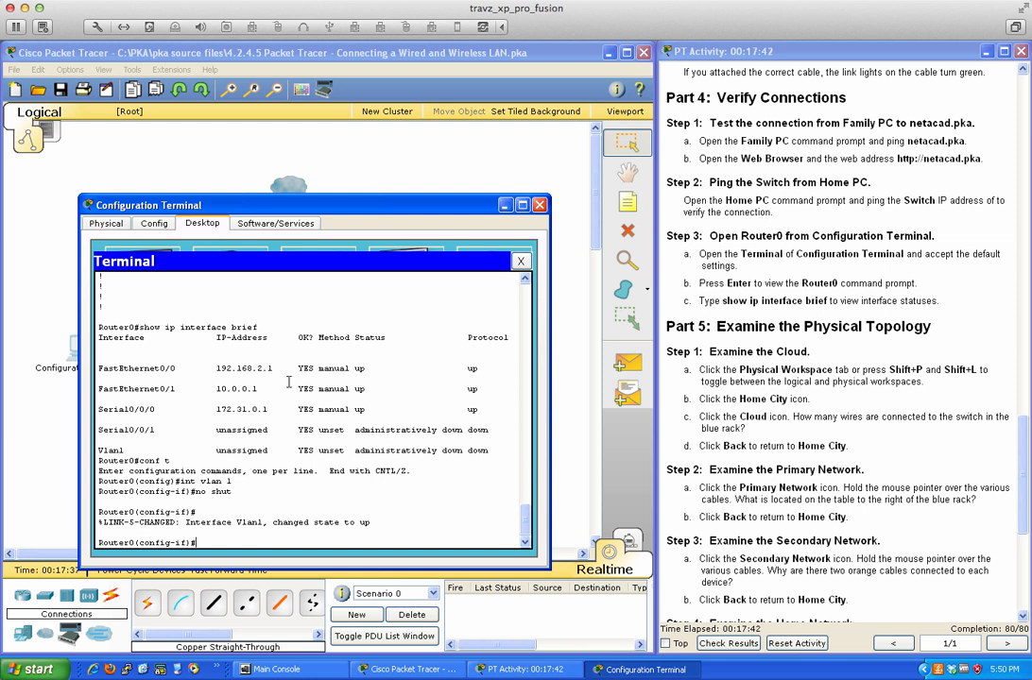
{"action": "key", "text": "Return"}
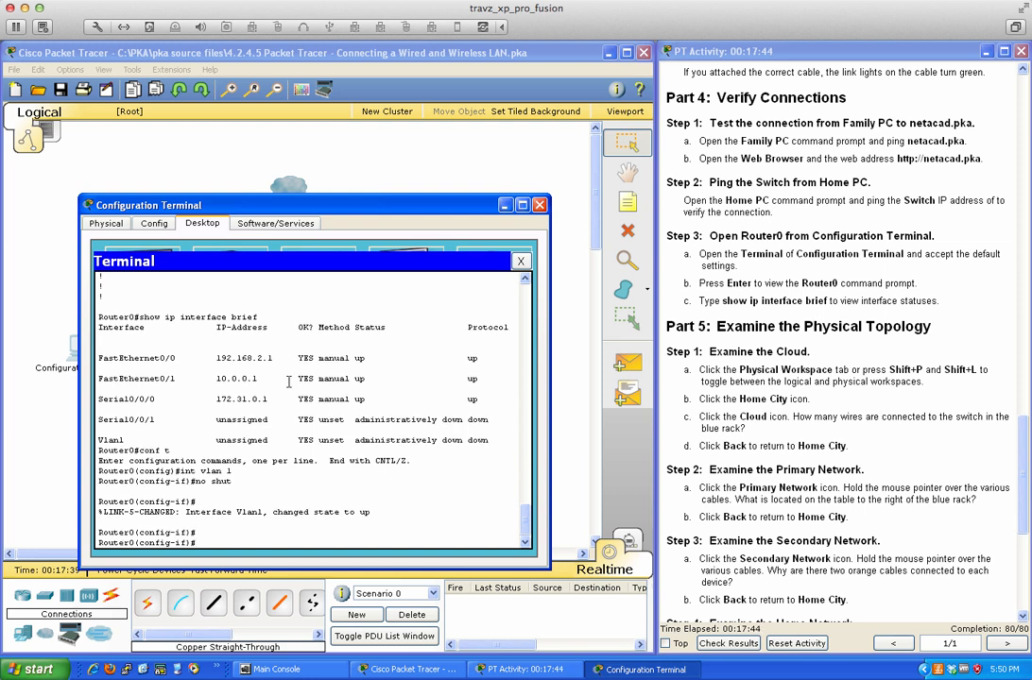
{"action": "type", "text": "exit"}
{"action": "key", "text": "Return"}
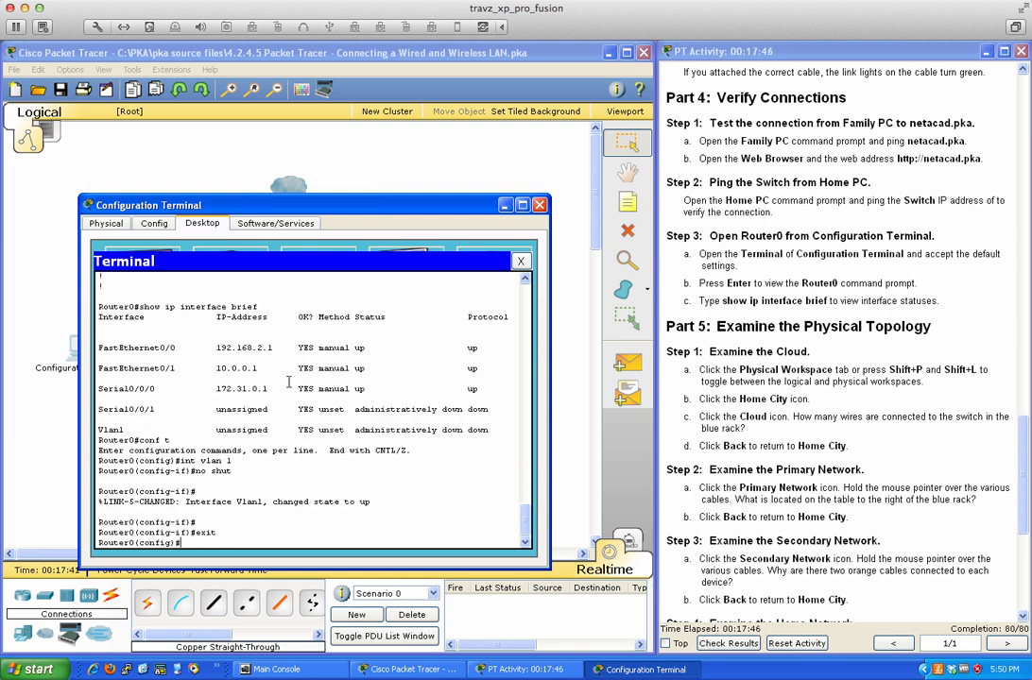
{"action": "type", "text": "exit"}
{"action": "key", "text": "Return"}
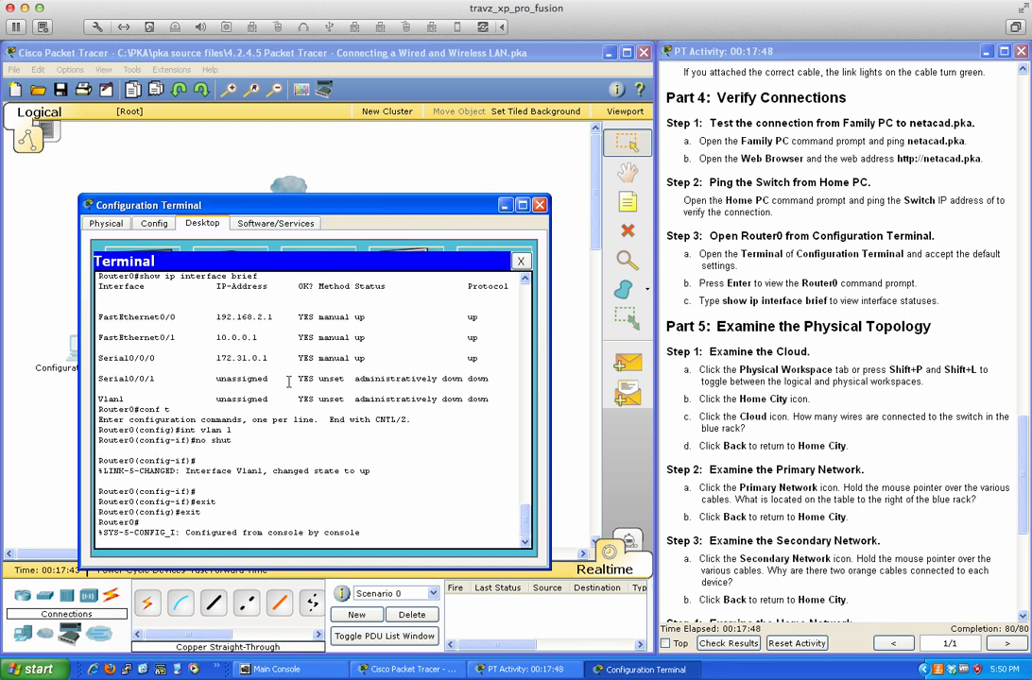
- Run sh ip interface brief on Router0 to check the Vlan1 status, and close the terminal and the Configuration Terminal window
{"action": "key", "text": "Return"}
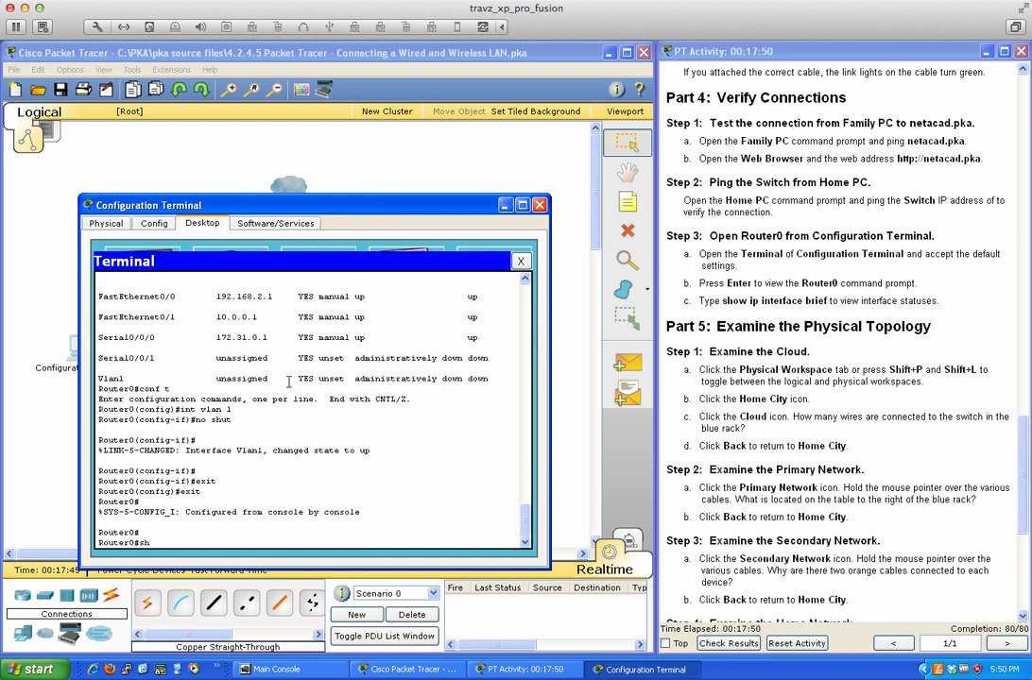
{"action": "type", "text": "ip interface brief"}
{"action": "key", "text": "Return"}
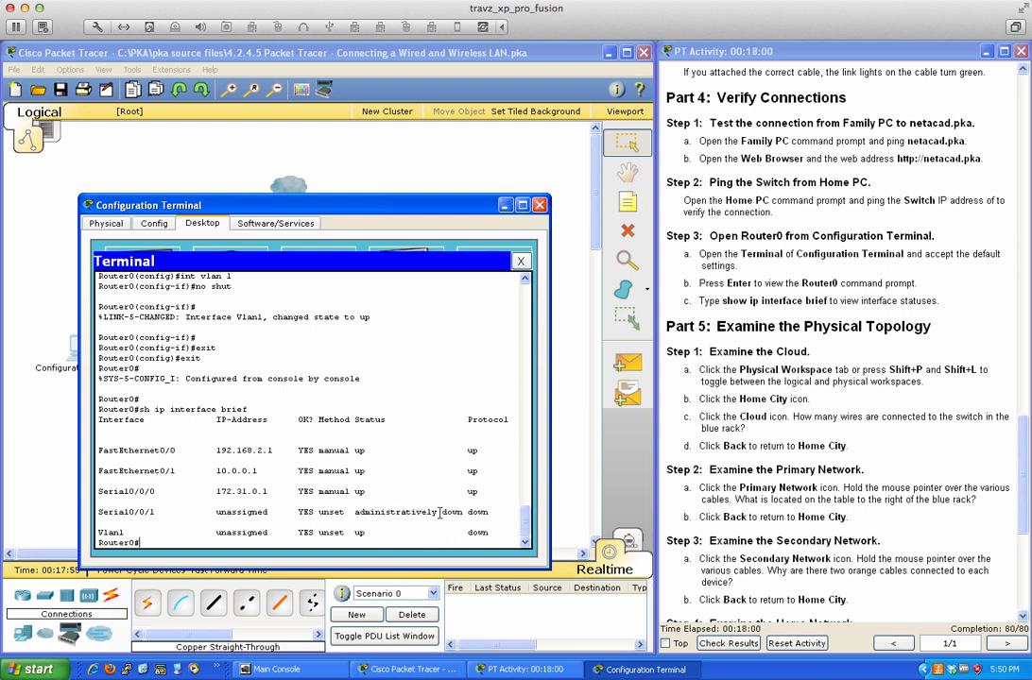
{"action": "double_click", "coordinate": [359, 533]}
{"action": "left_click", "coordinate": [359, 533]}
{"action": "left_click", "coordinate": [520, 260]}
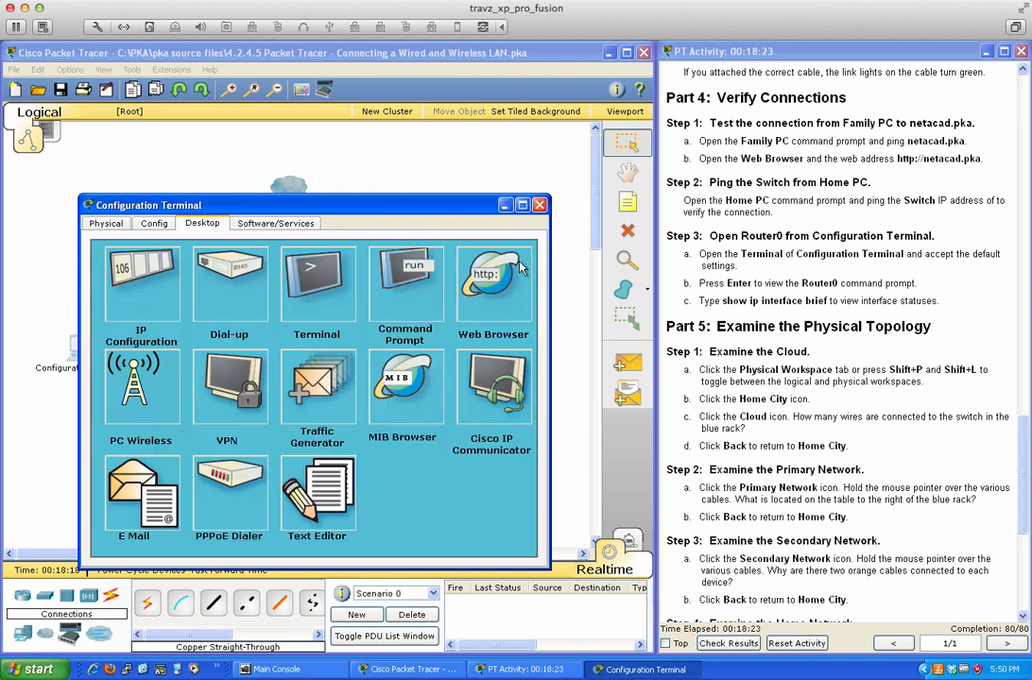
{"action": "left_click", "coordinate": [540, 206]}
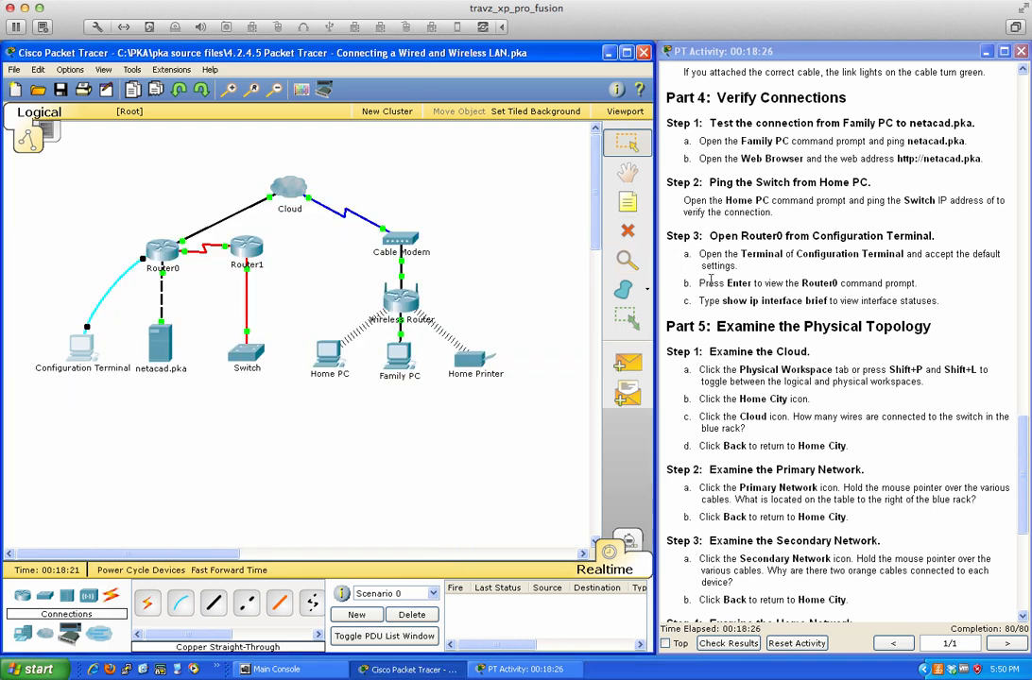
- Go to Part 5 of the activity instructions, switch to the physical workspace and open Home City
{"action": "scroll", "coordinate": [801, 351], "scroll_direction": "down", "scroll_amount": 3}
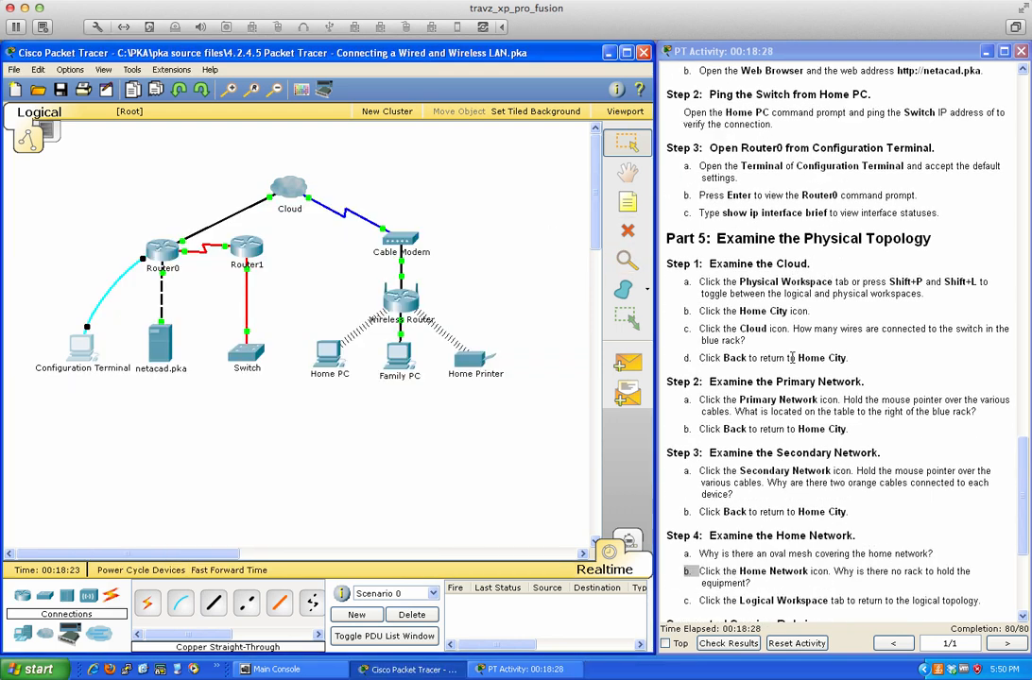
{"action": "scroll", "coordinate": [792, 357], "scroll_direction": "down", "scroll_amount": 1}
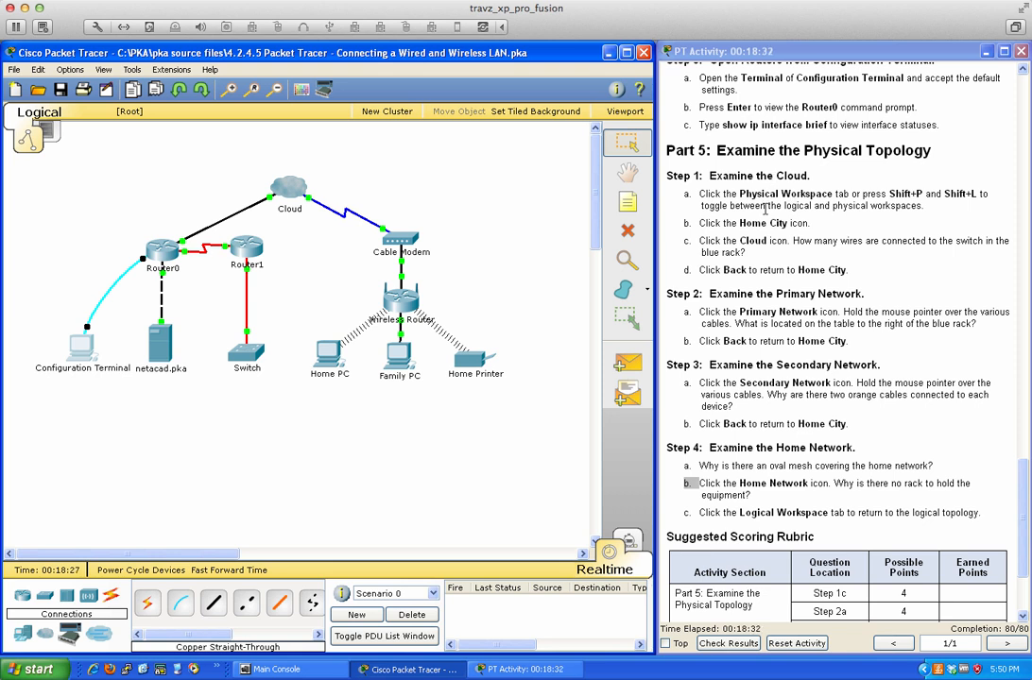
{"action": "scroll", "coordinate": [770, 217], "scroll_direction": "down", "scroll_amount": 1}
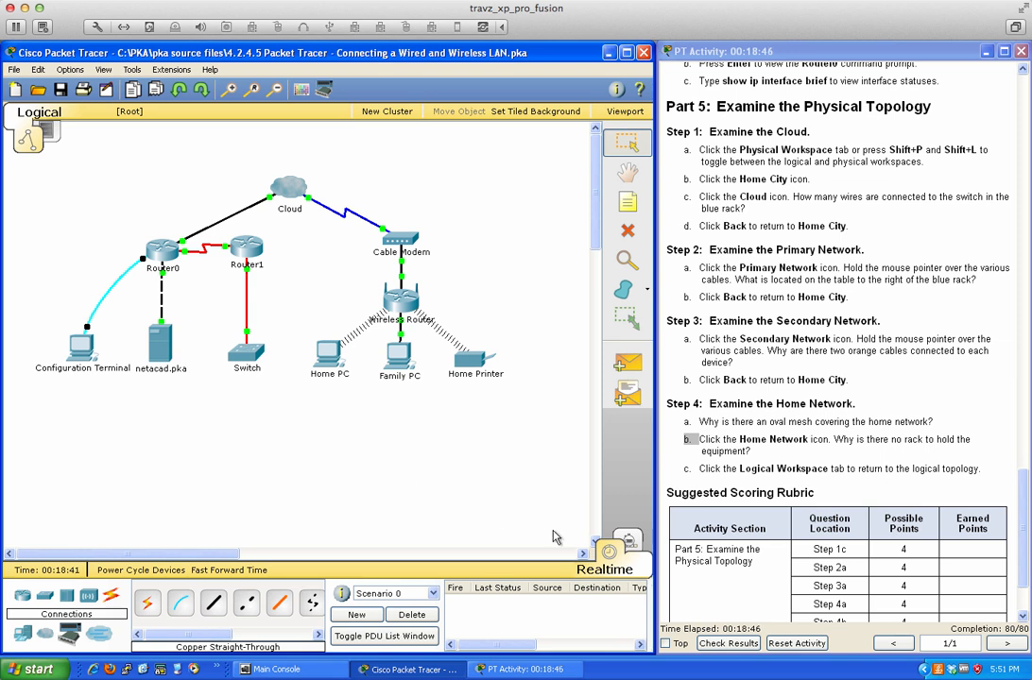
{"action": "left_click", "coordinate": [49, 137]}
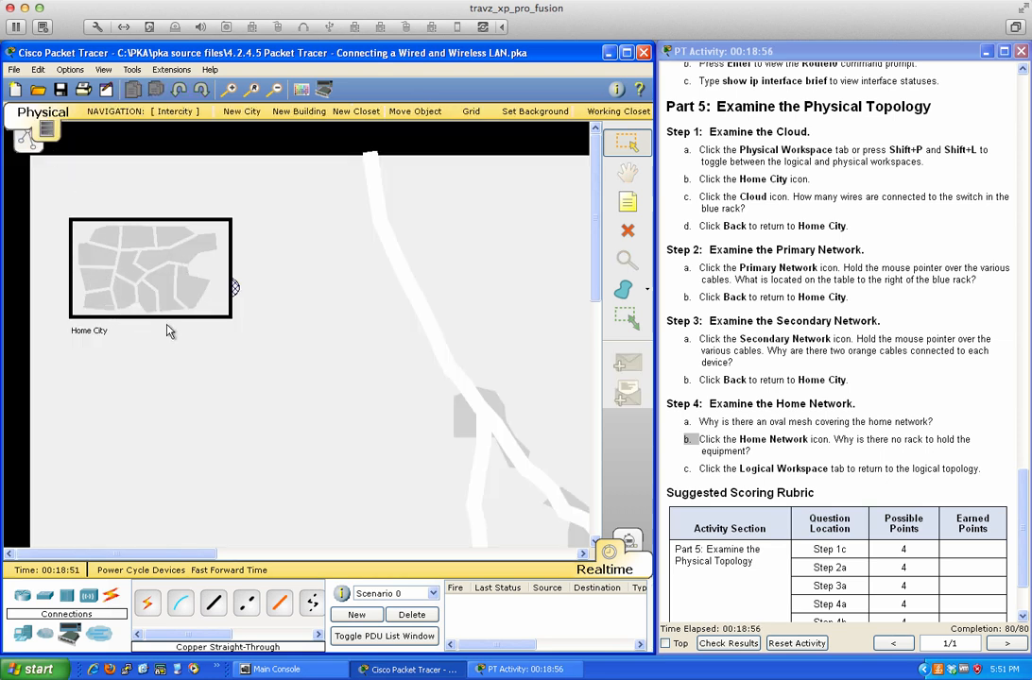
{"action": "left_click", "coordinate": [28, 138]}
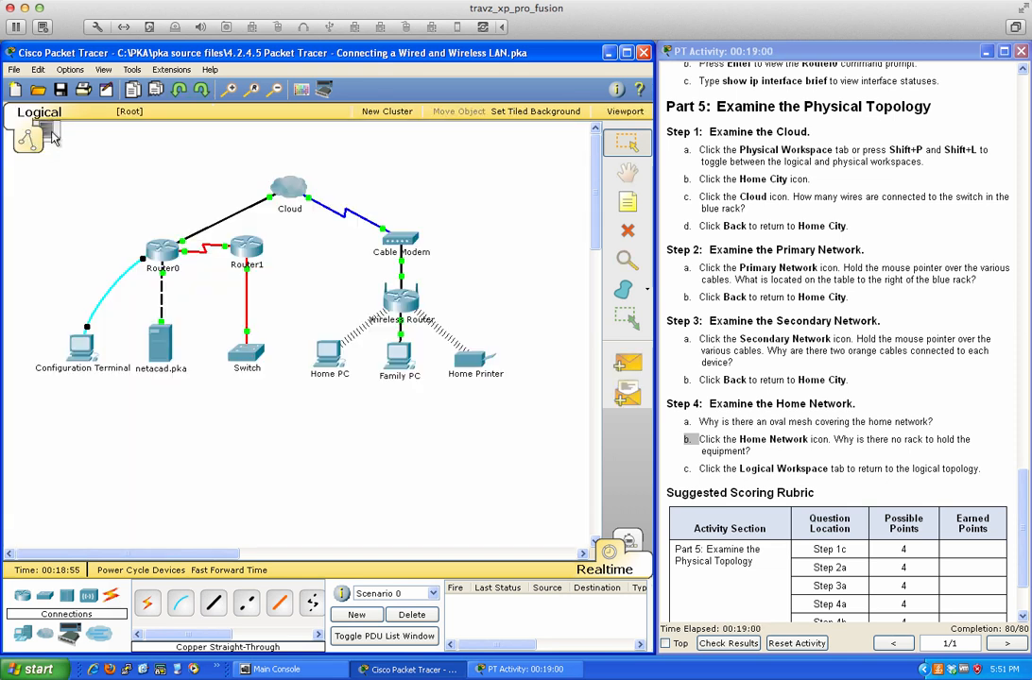
{"action": "left_click", "coordinate": [50, 133]}
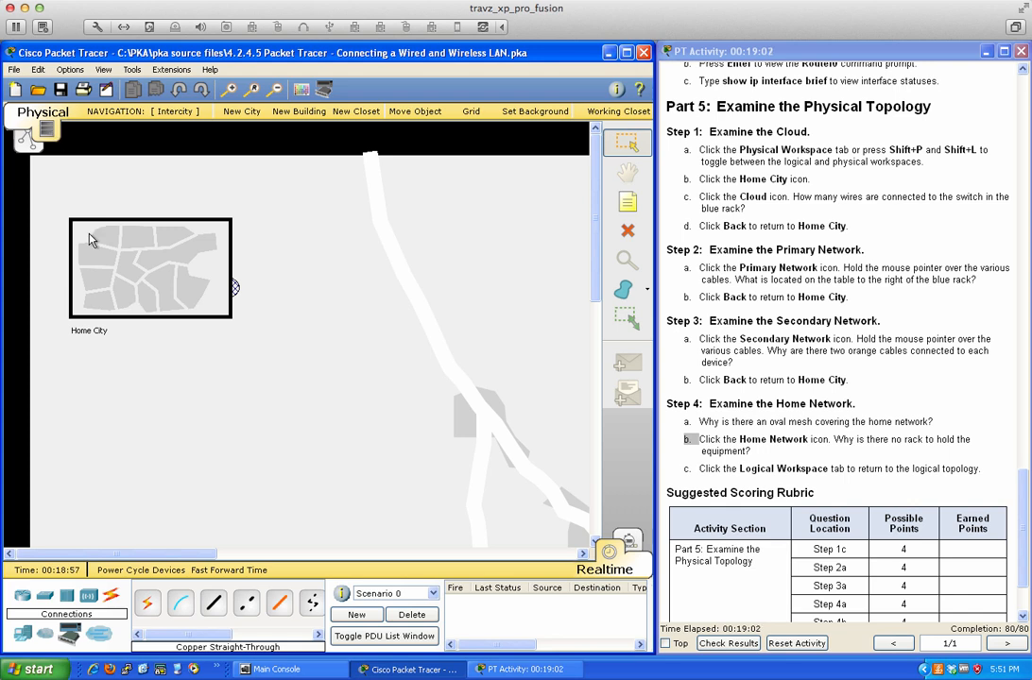
{"action": "left_click", "coordinate": [157, 281]}
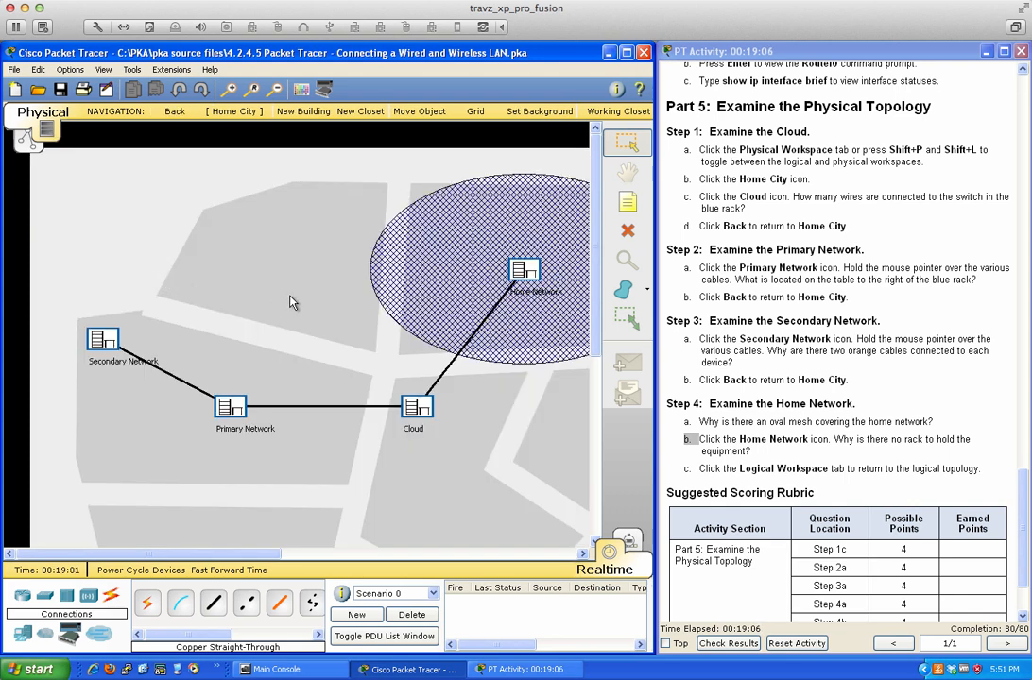
- Open the Cloud location in Home City, examine the wires connected in its blue rack, and return to Home City
{"action": "left_click_drag", "start_coordinate": [226, 555], "coordinate": [257, 558]}
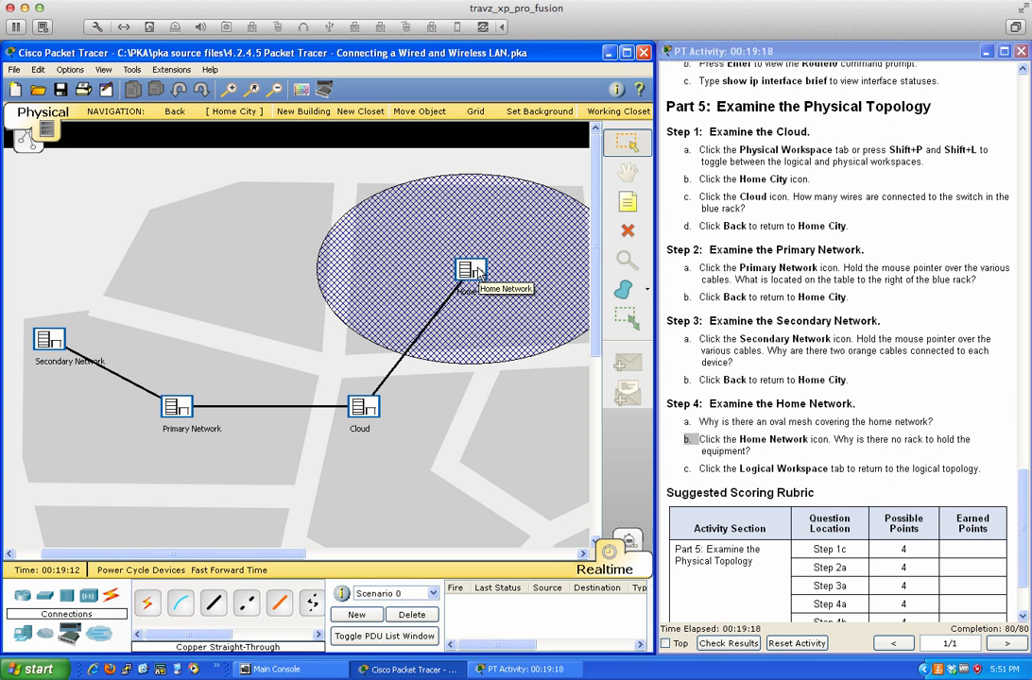
{"action": "left_click", "coordinate": [360, 408]}
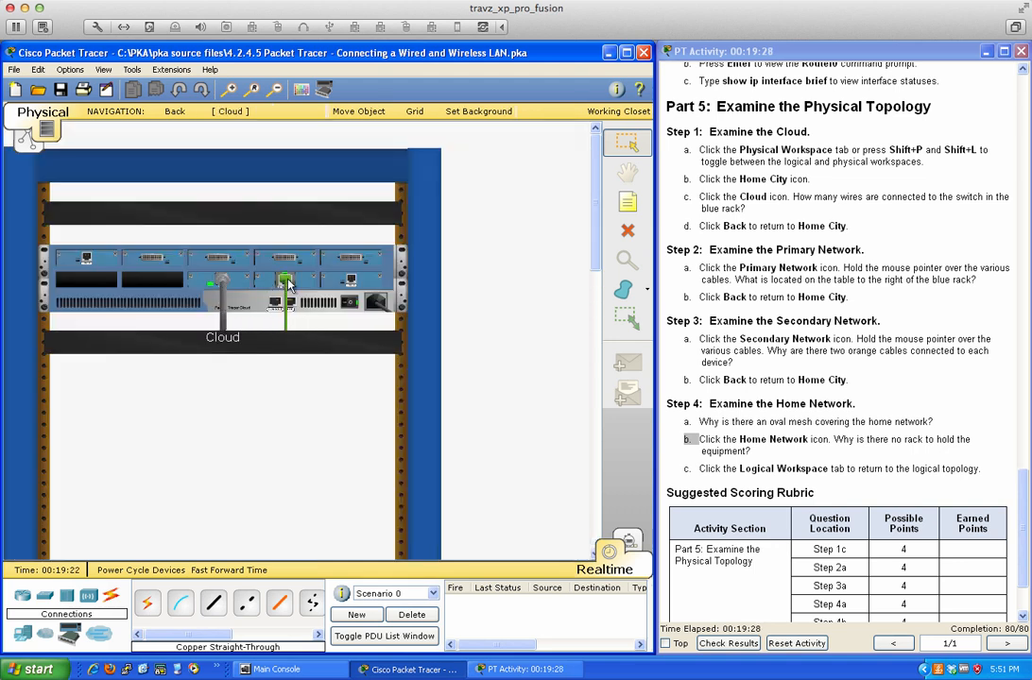
{"action": "mouse_move", "coordinate": [288, 283]}
{"action": "left_click", "coordinate": [175, 113]}
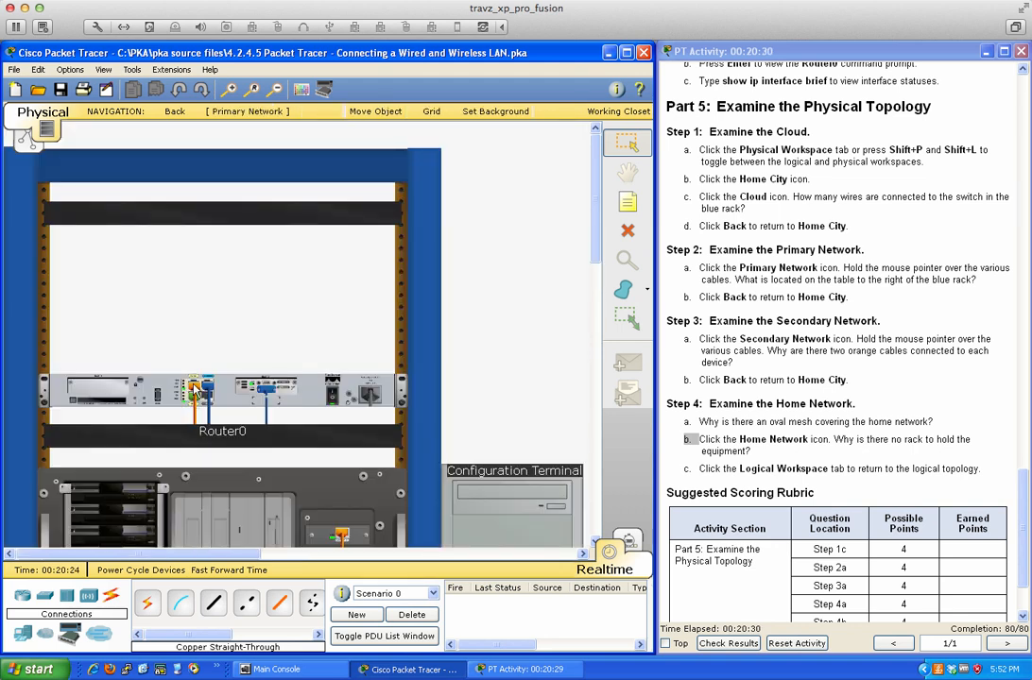
- Examine the cables connected to Router0 in the Primary Network rack, and return to Home City
{"action": "mouse_move", "coordinate": [195, 391]}
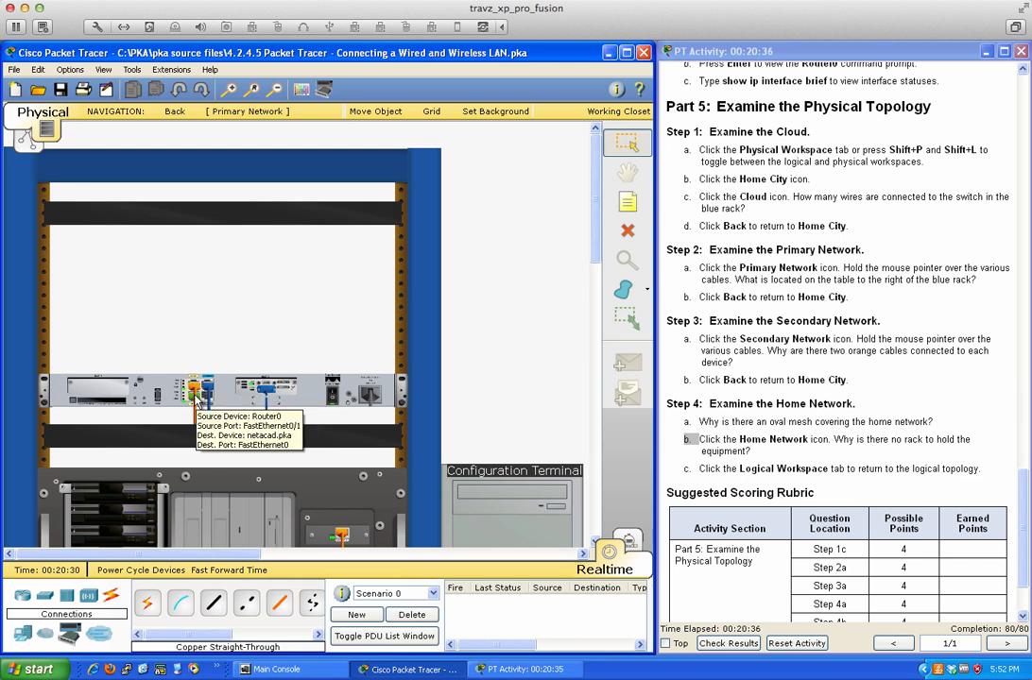
{"action": "mouse_move", "coordinate": [265, 398]}
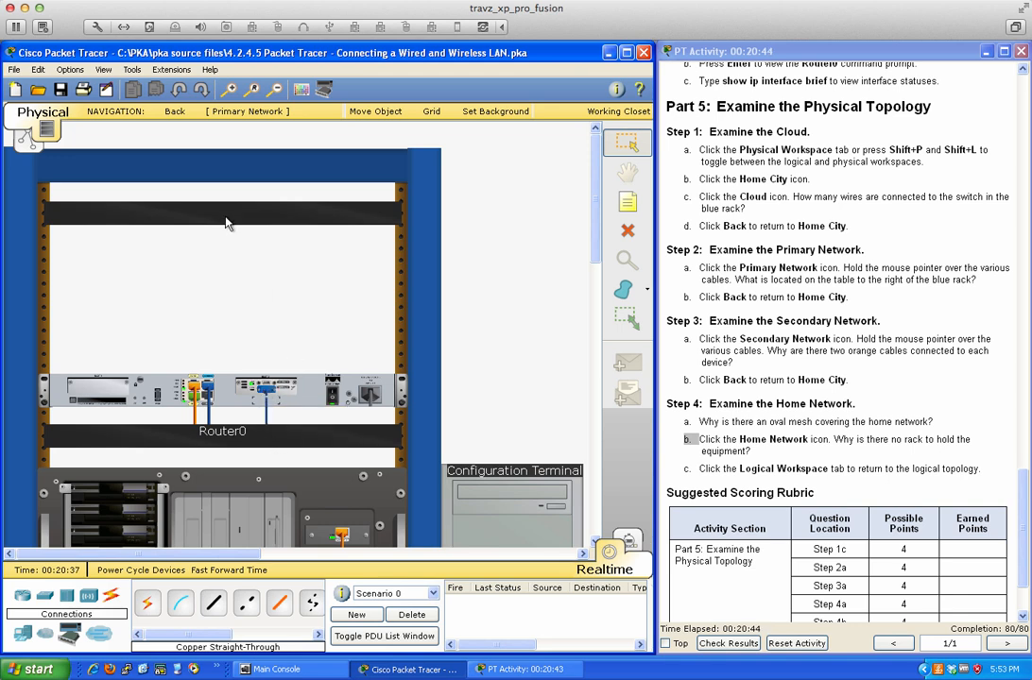
{"action": "left_click", "coordinate": [166, 114]}
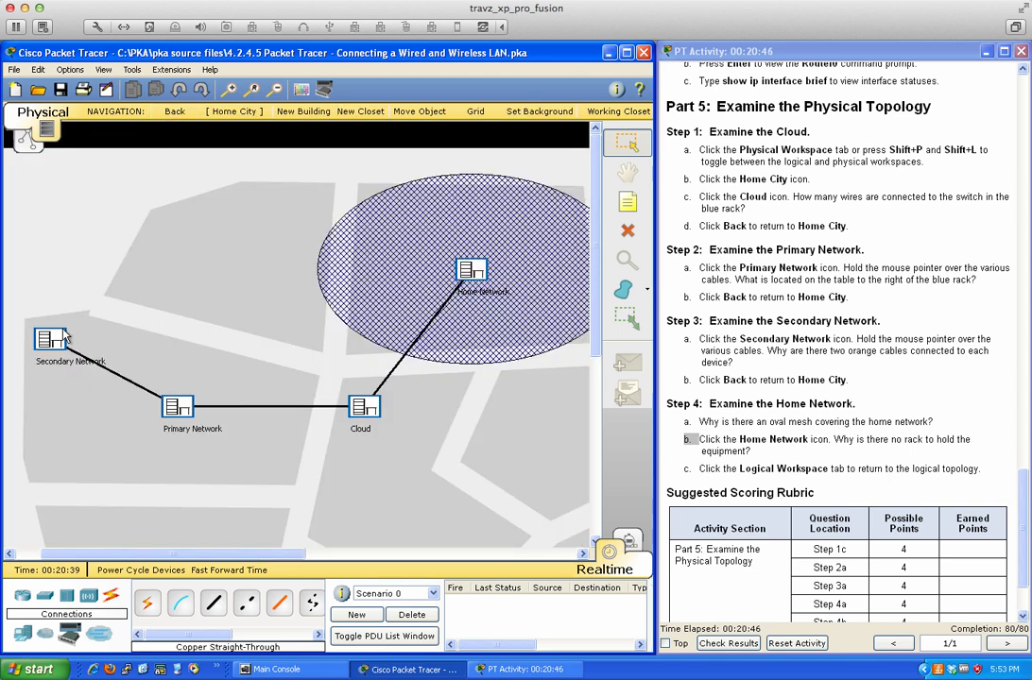
- Open the Secondary Network location in Home City to examine its rack cabling
{"action": "left_click", "coordinate": [45, 335]}
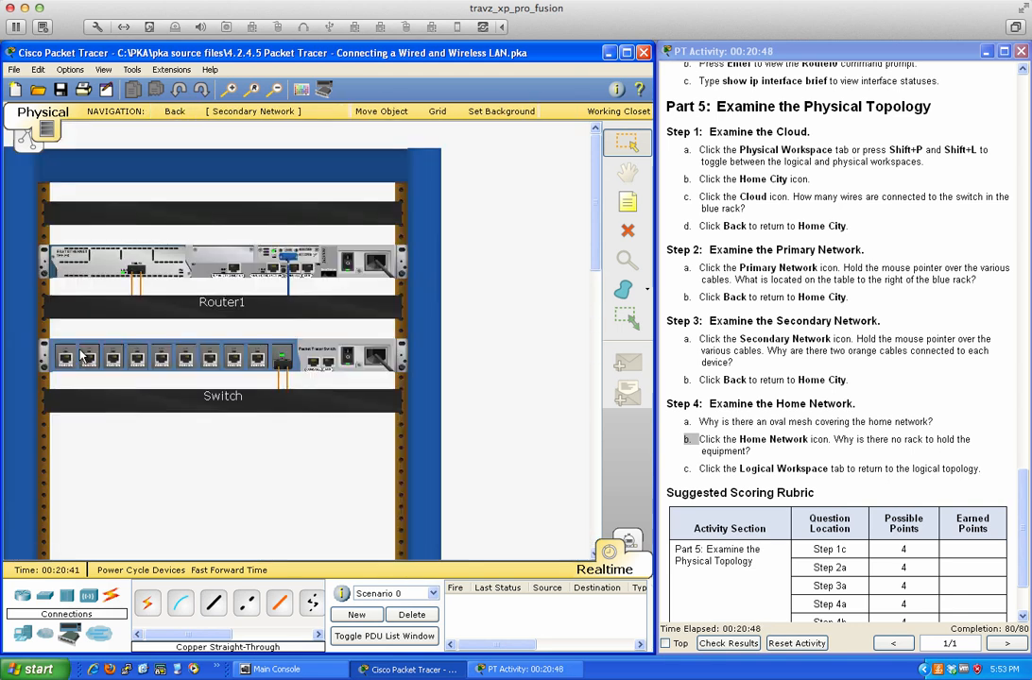